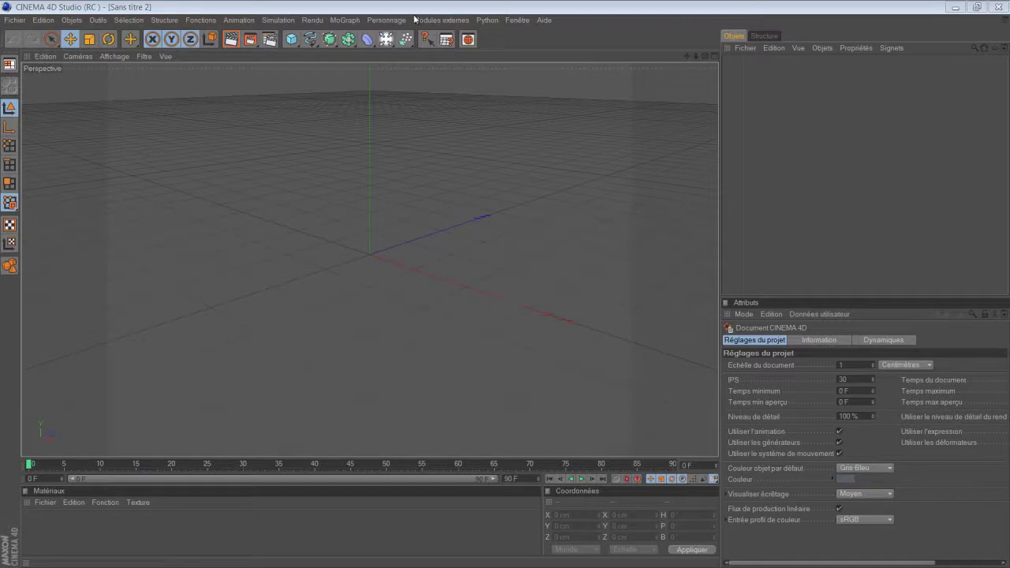
Step: Add a MoGraph text object reading "Omega Graphics"
click(351, 21)
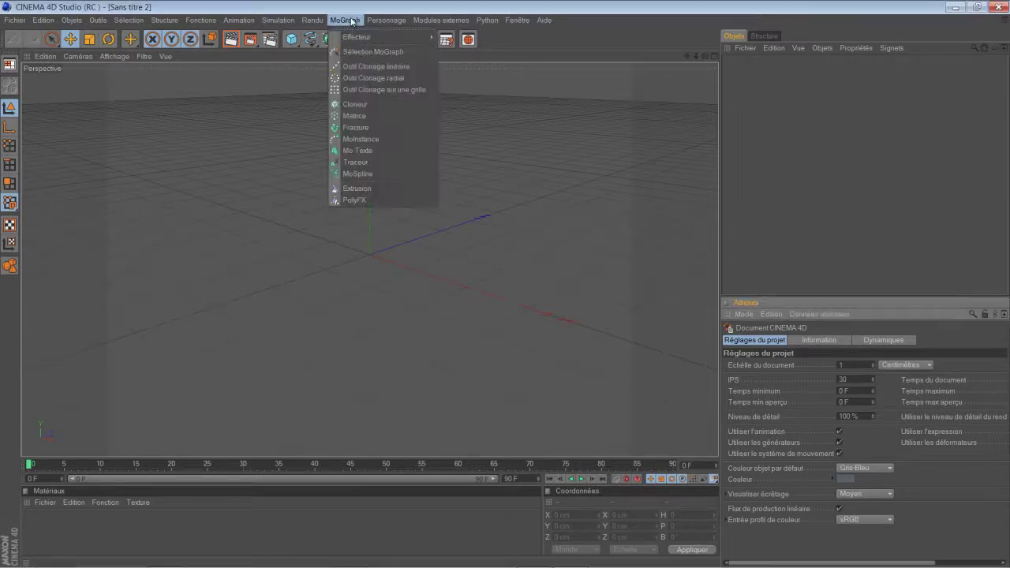
click(368, 151)
double_click(758, 402)
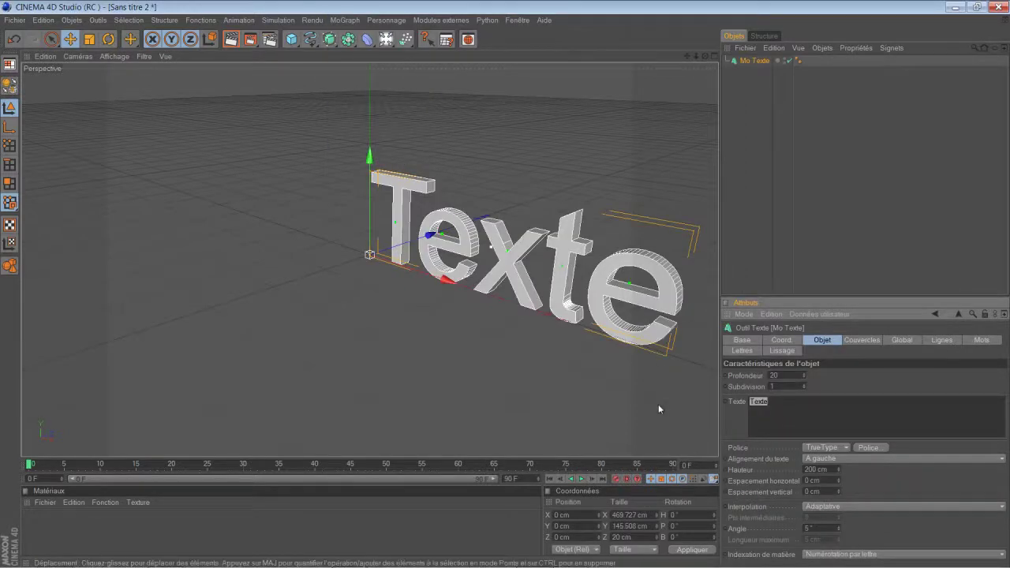
text(Omega Ω)
text(raphics)
click(510, 441)
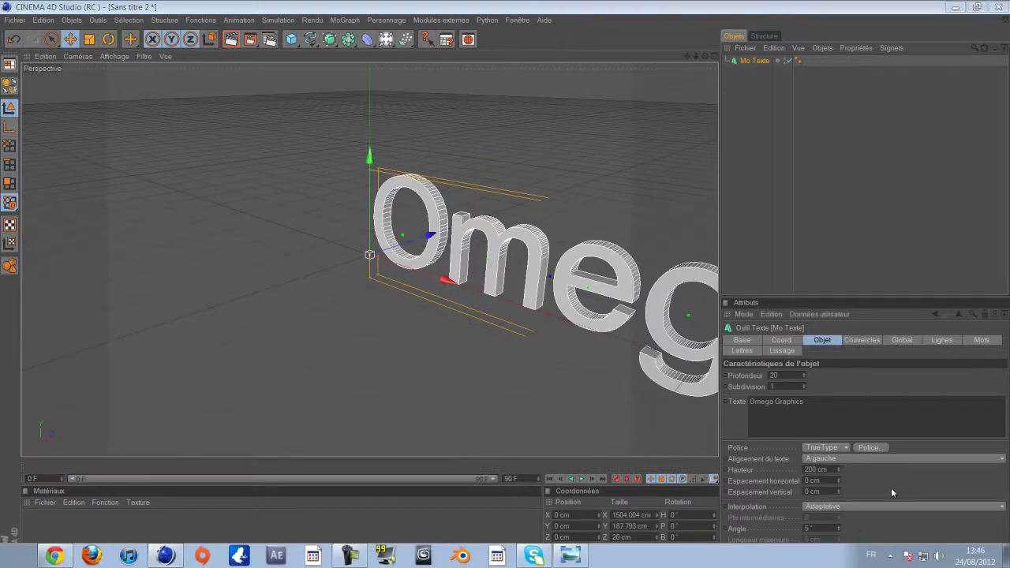
Step: Set the text's alignment to Centré and frame it from the front in the perspective view
click(869, 457)
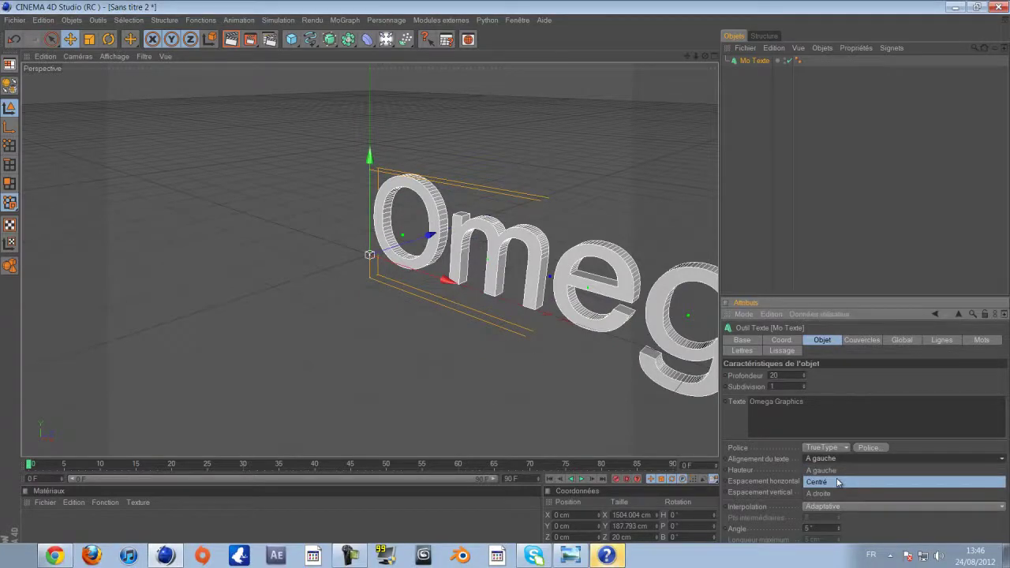
click(838, 482)
drag(704, 56, 505, 284)
scroll(472, 230, down, 5)
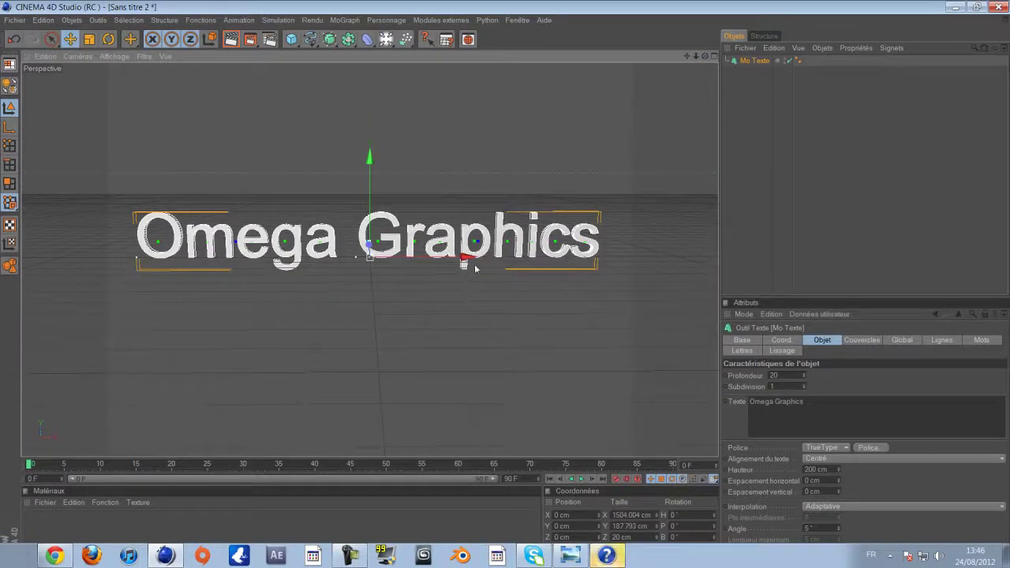
drag(692, 57, 505, 284)
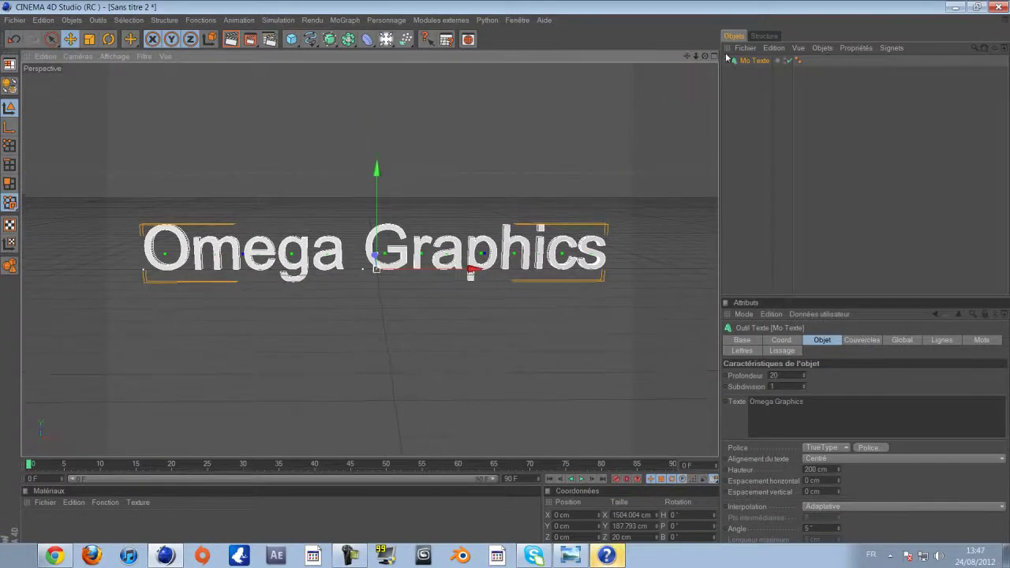
drag(705, 57, 505, 283)
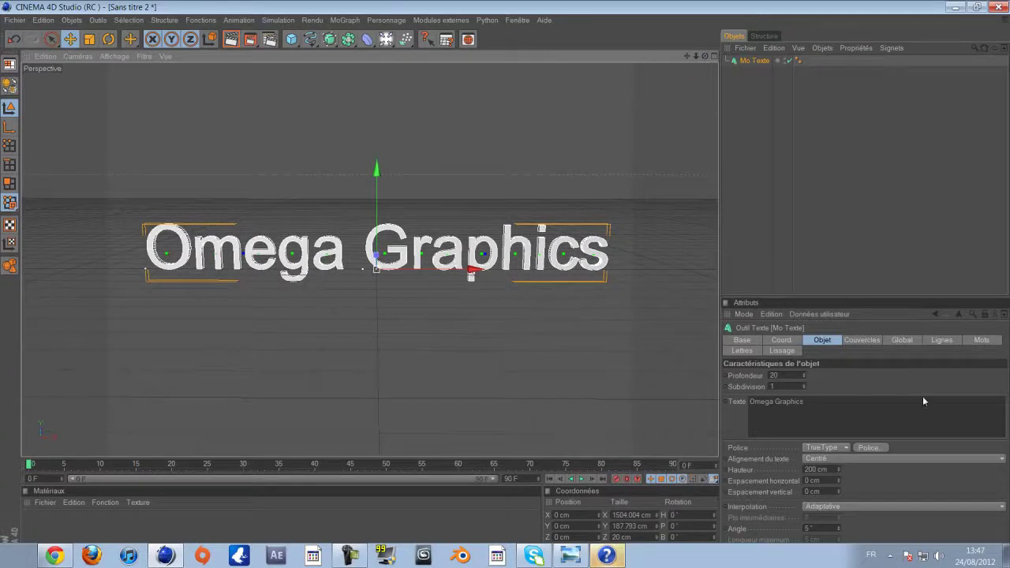
Step: Browse the available fonts for the text object and try the Coalition font
click(880, 448)
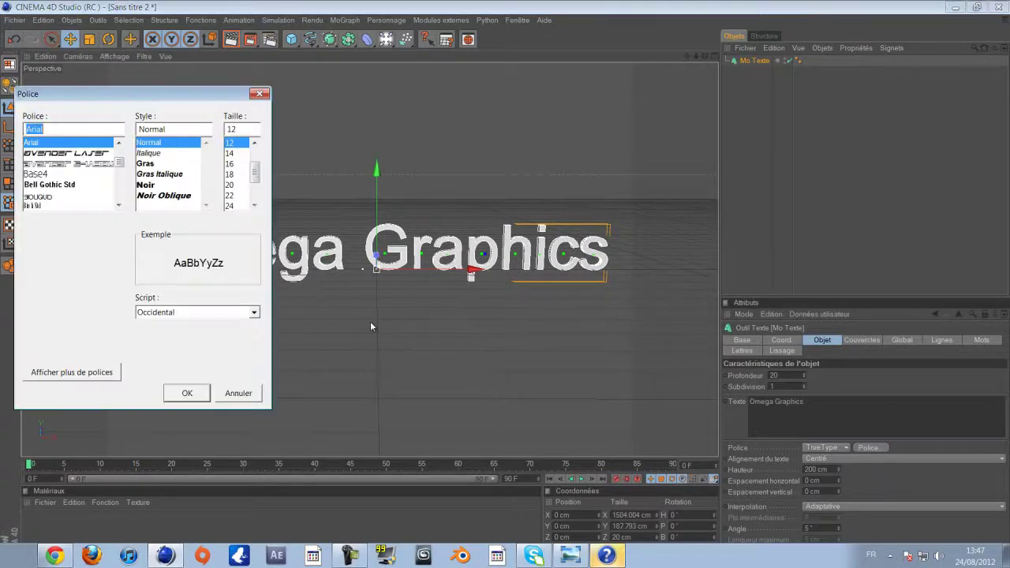
drag(136, 85, 383, 115)
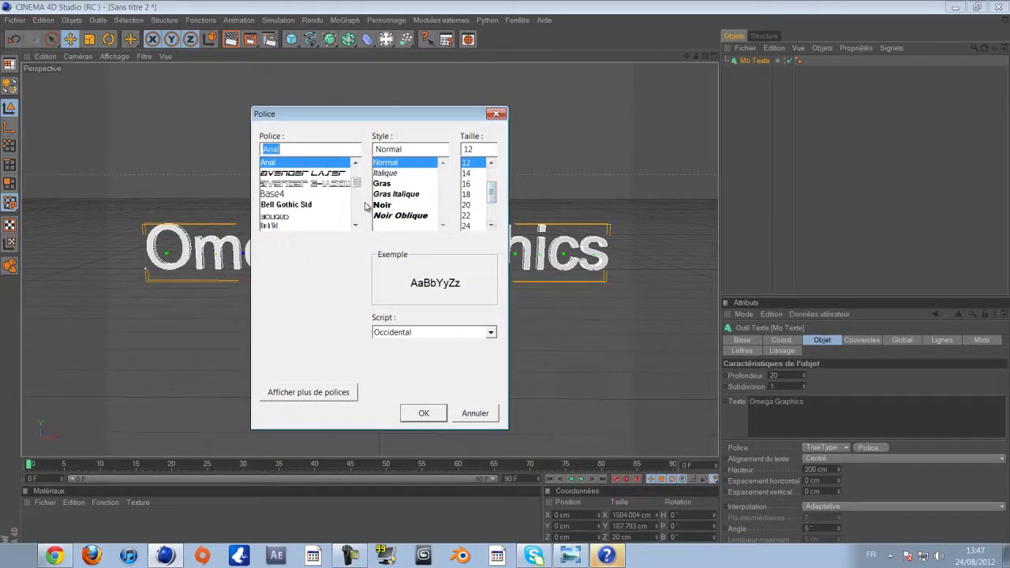
click(356, 225)
click(356, 225)
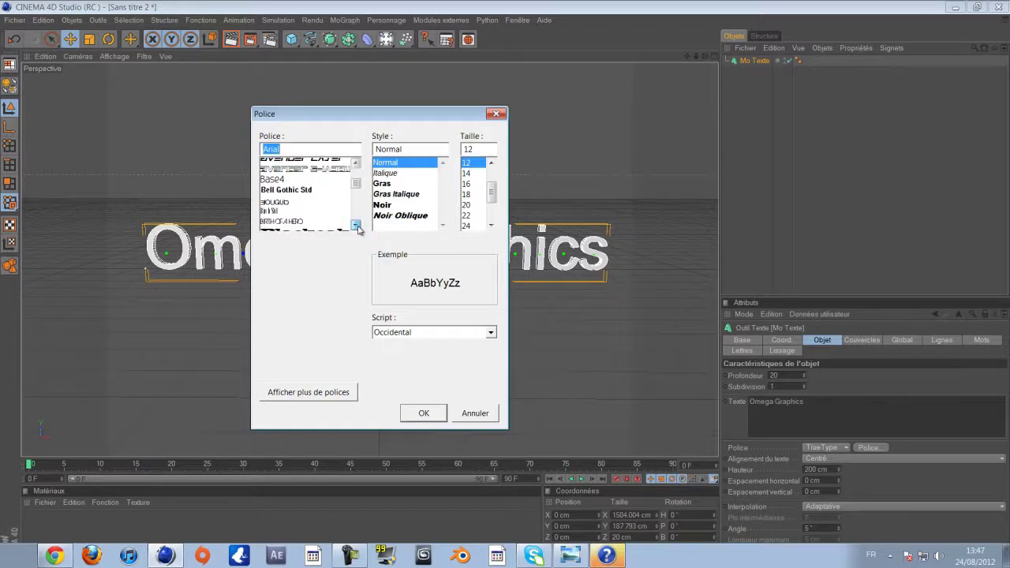
click(356, 226)
click(356, 226)
click(356, 226)
click(356, 226)
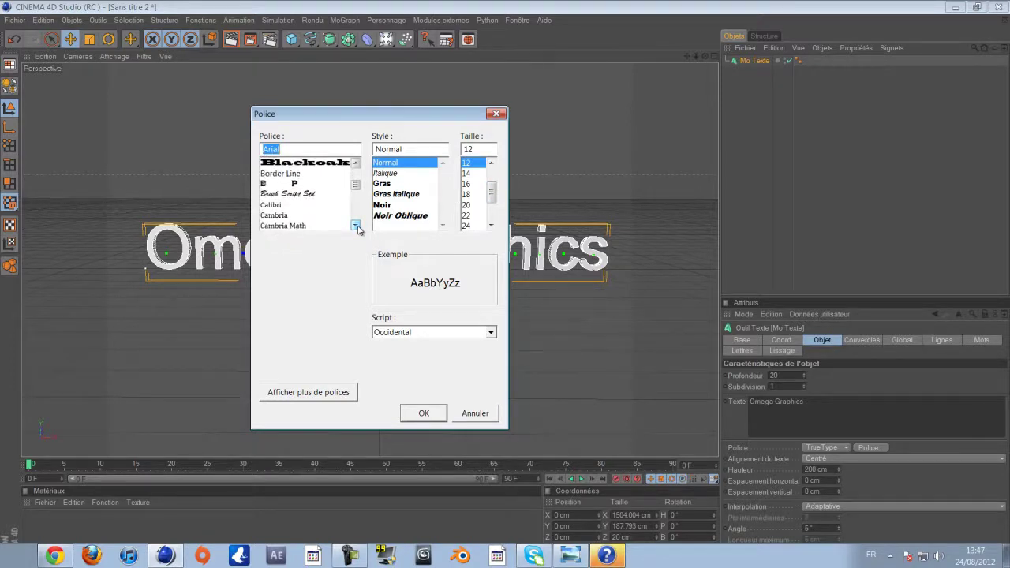
click(356, 226)
drag(357, 187, 356, 192)
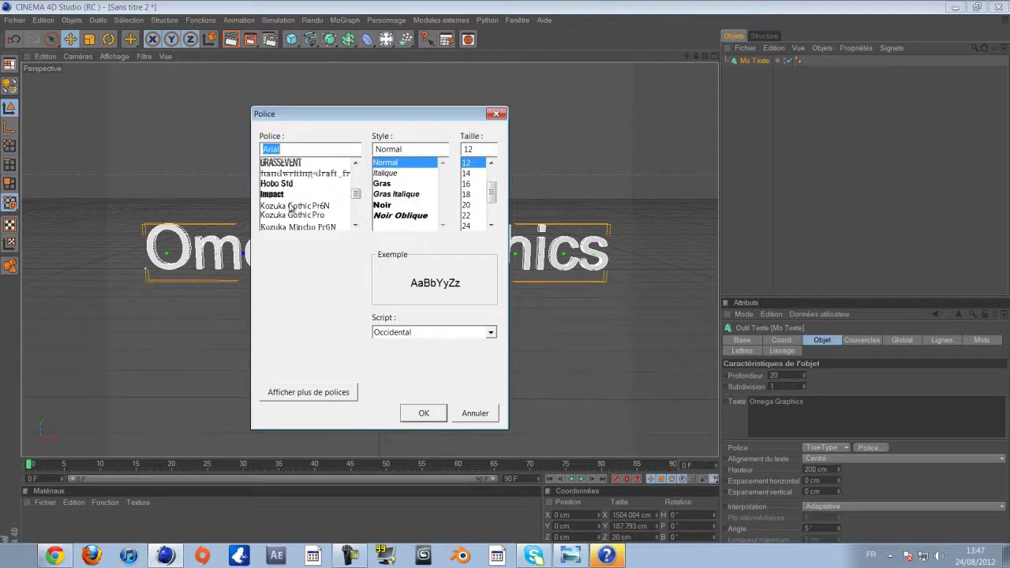
click(356, 226)
click(356, 227)
drag(356, 197, 356, 188)
click(316, 226)
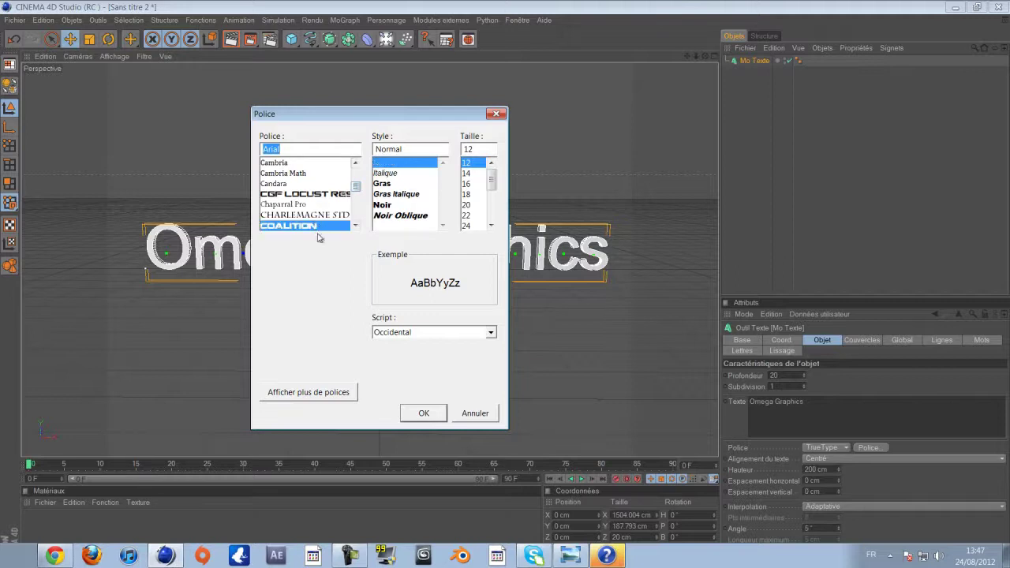
click(424, 414)
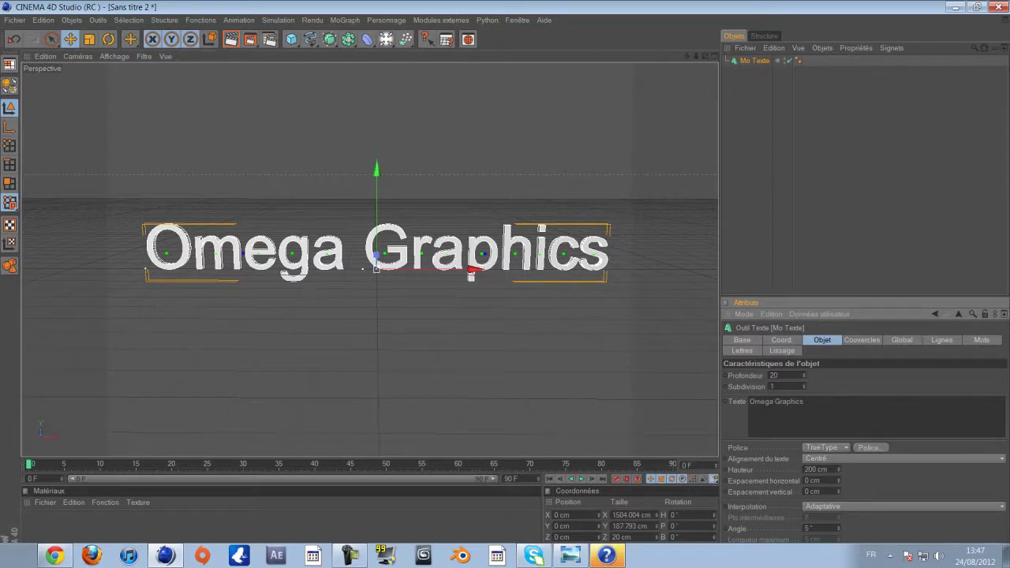
click(992, 18)
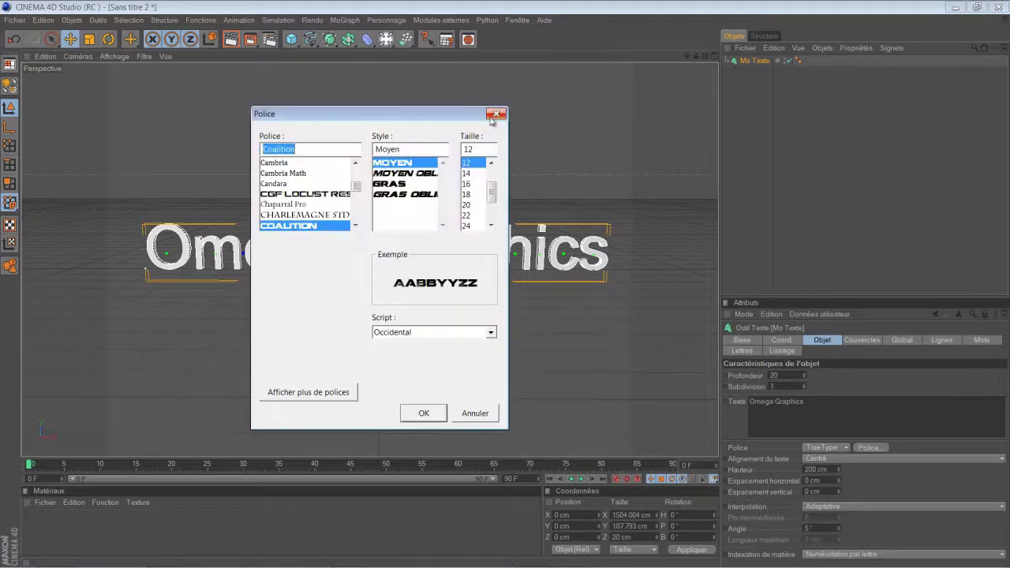
Step: Set the text's font to Charlemagne Std and fit the wider lettering in the view
drag(367, 115, 427, 86)
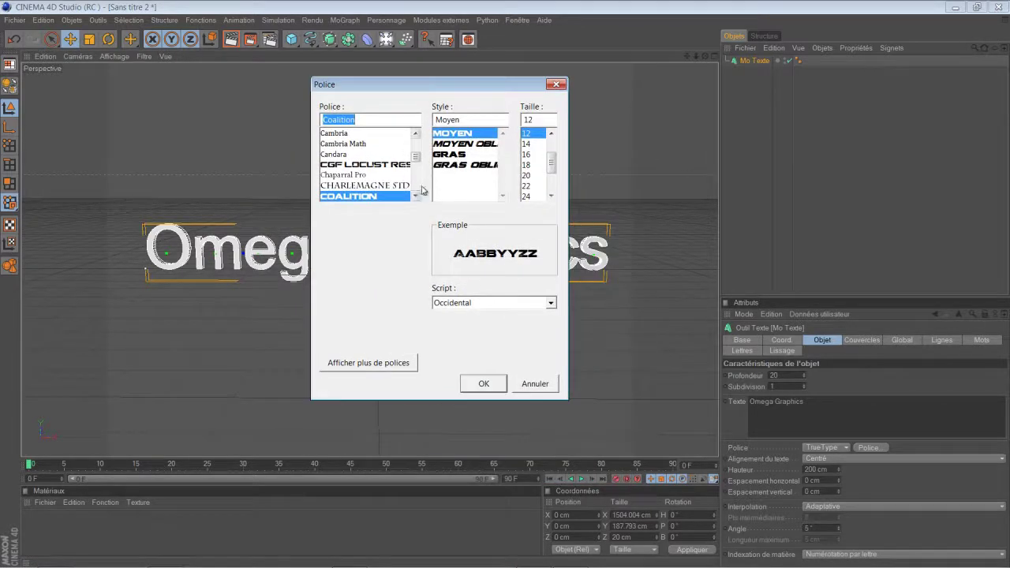
click(410, 186)
click(488, 384)
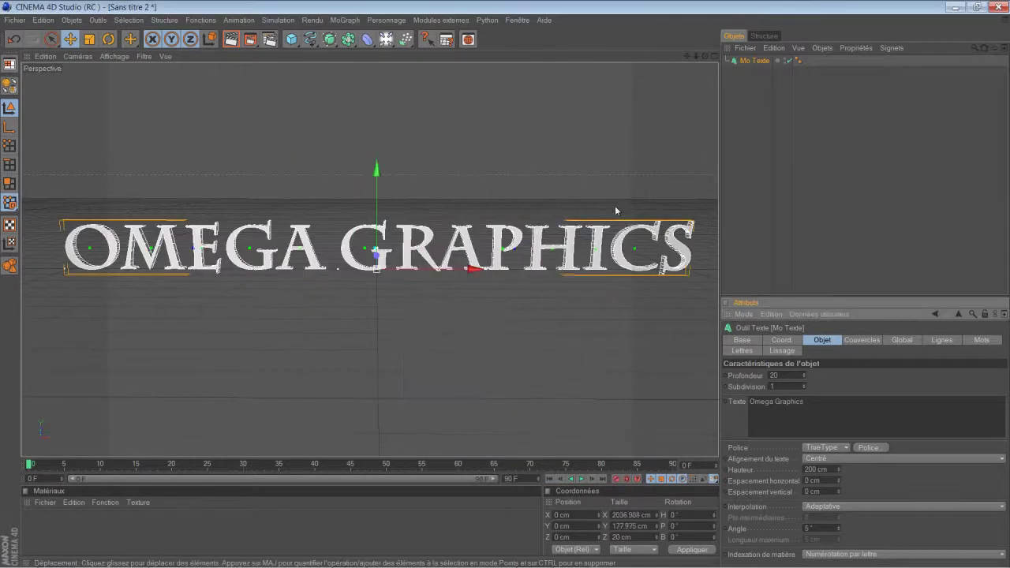
drag(705, 56, 505, 283)
scroll(531, 280, down, 3)
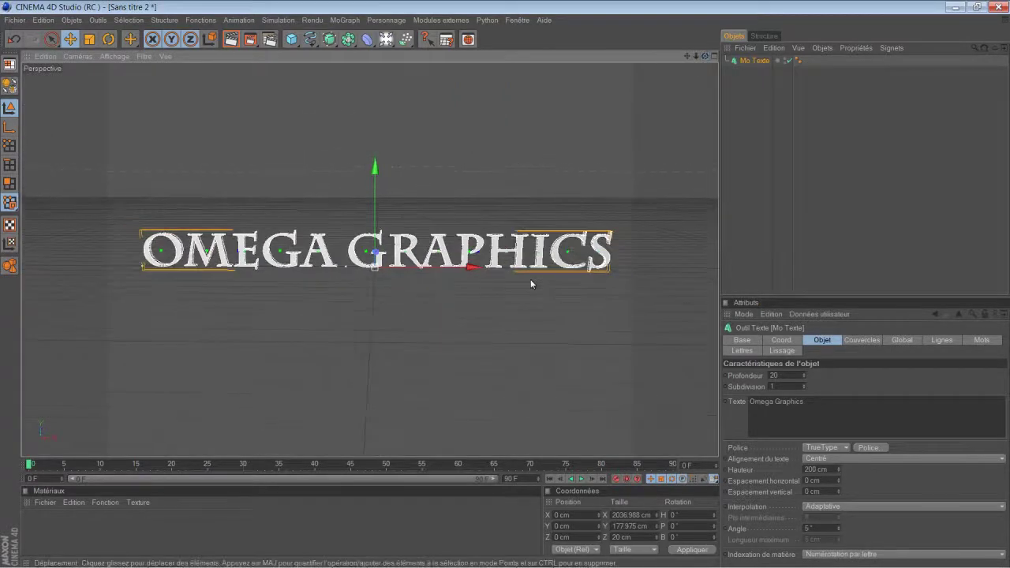
Step: Break the text with the Thrausi plugin using 25 pieces and the Random method, then close the plugin
click(455, 20)
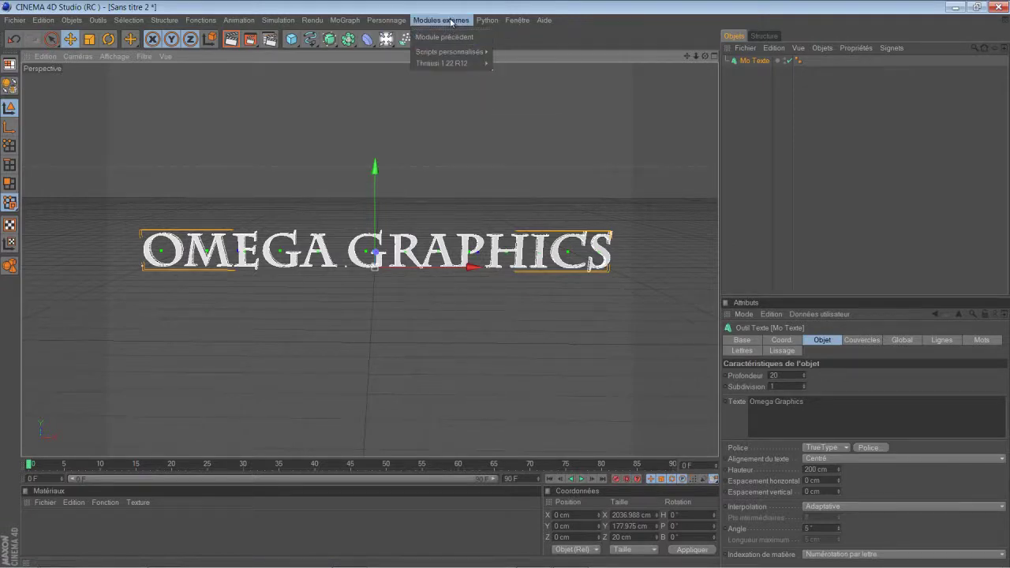
mouse_move(455, 63)
click(518, 70)
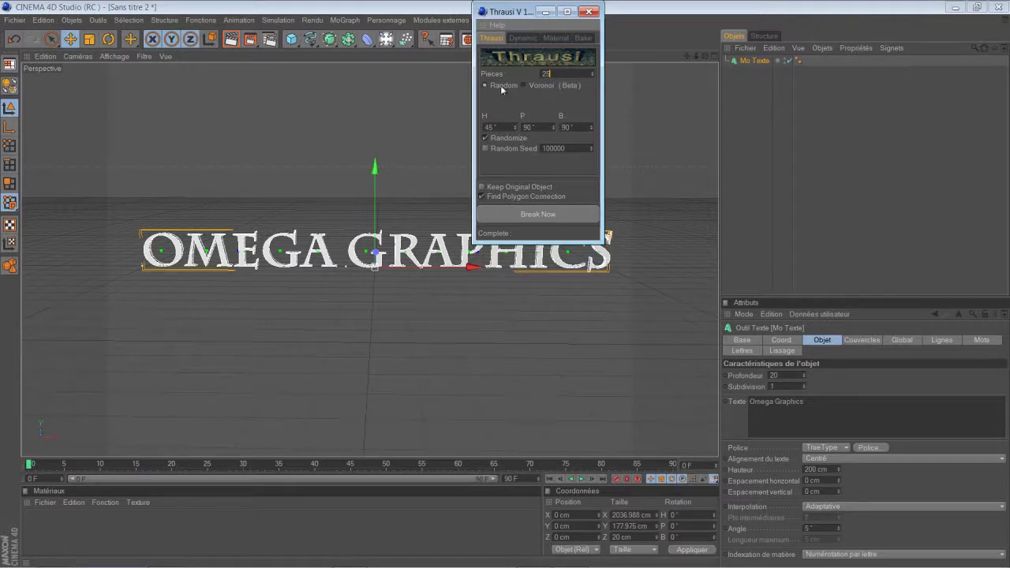
drag(530, 12, 427, 80)
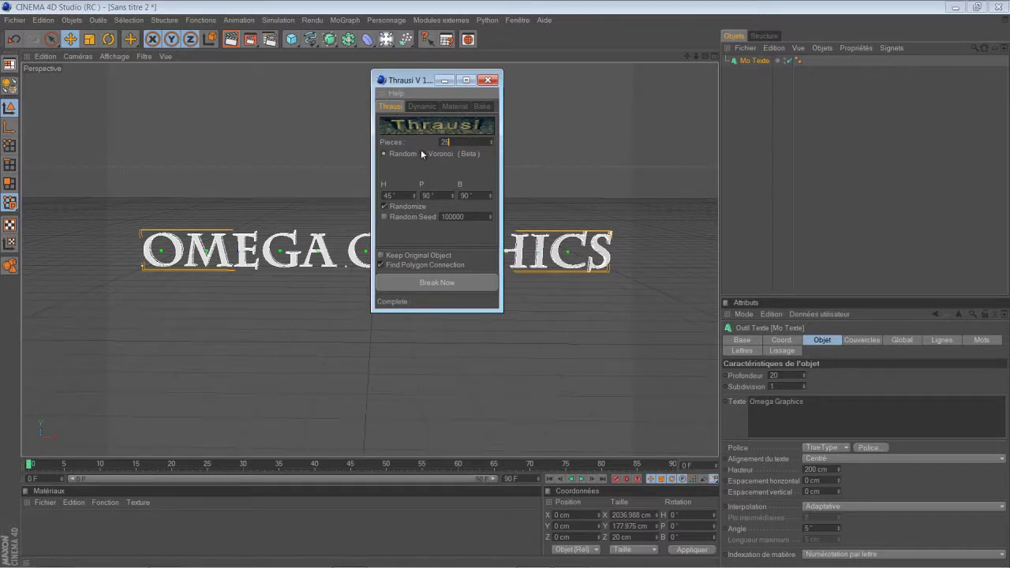
click(421, 152)
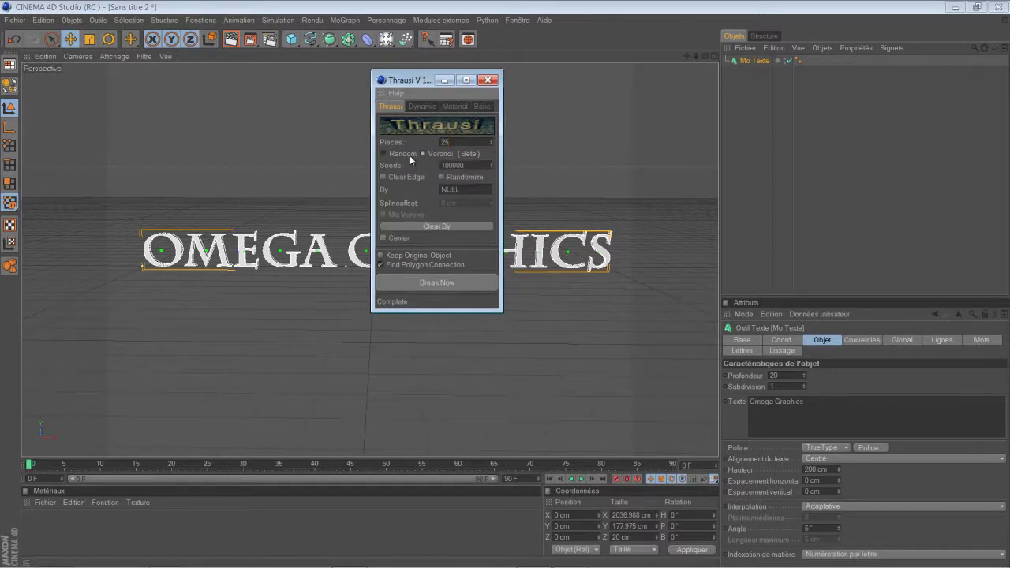
click(403, 154)
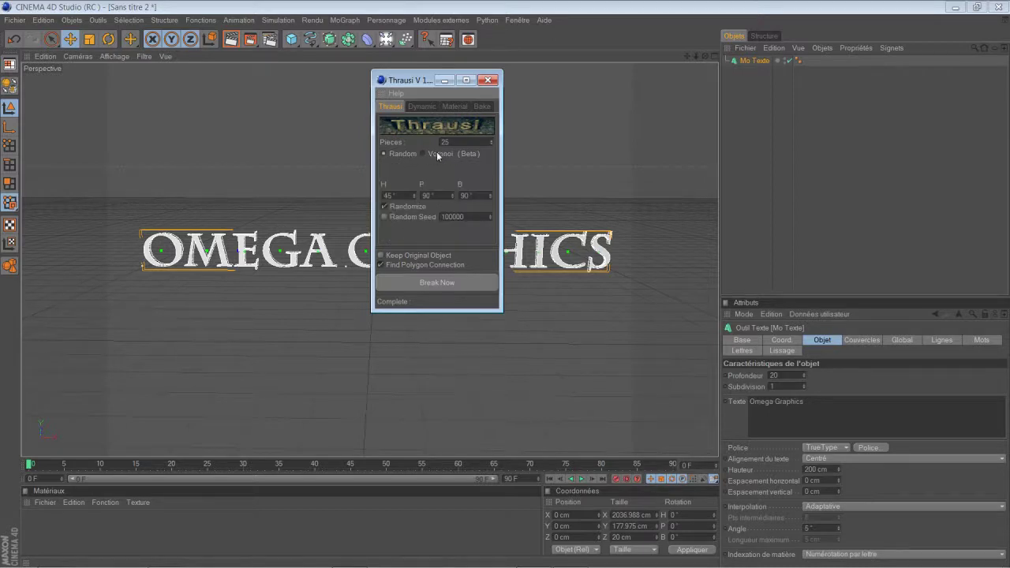
drag(413, 80, 474, 115)
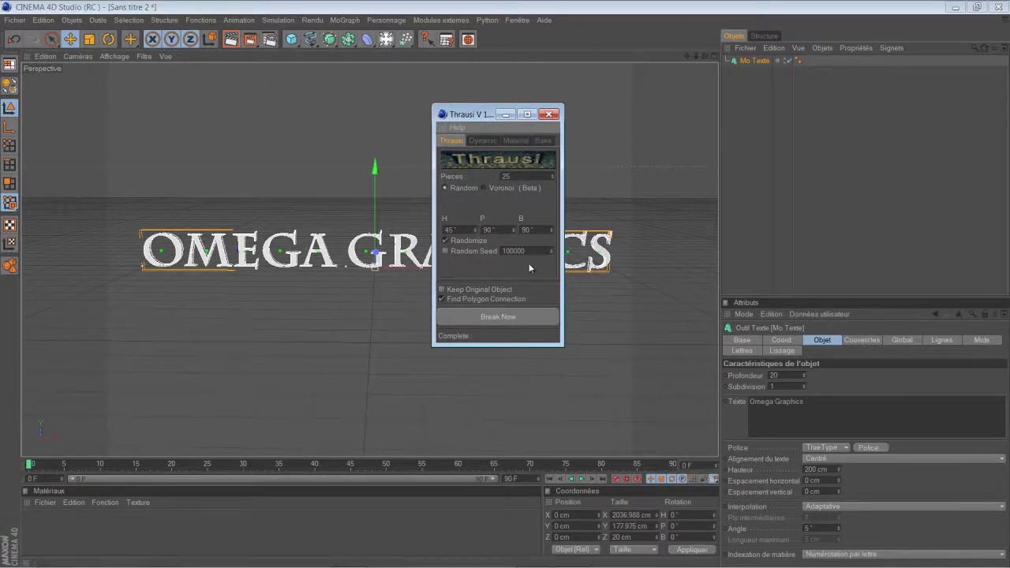
click(513, 318)
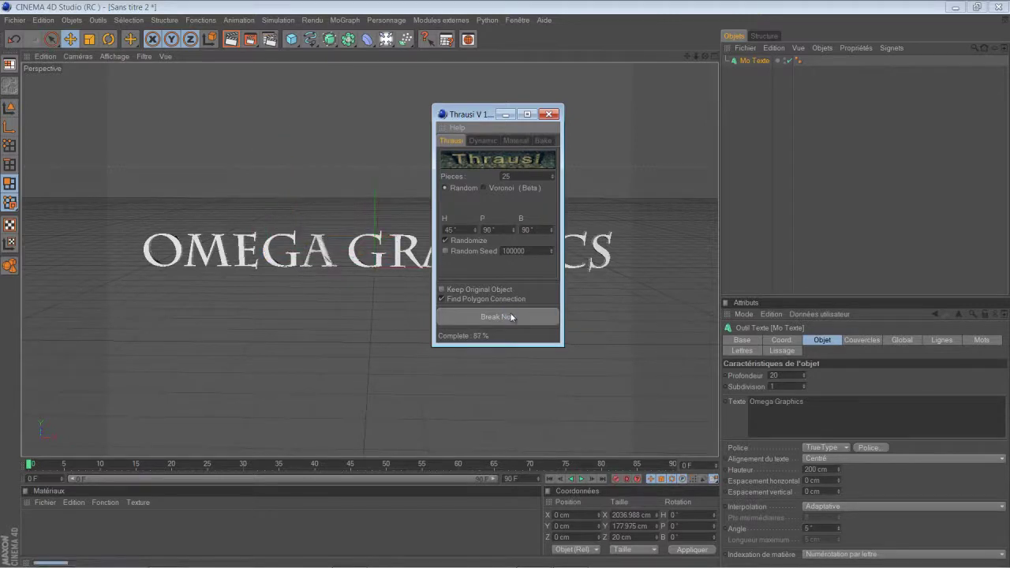
click(549, 114)
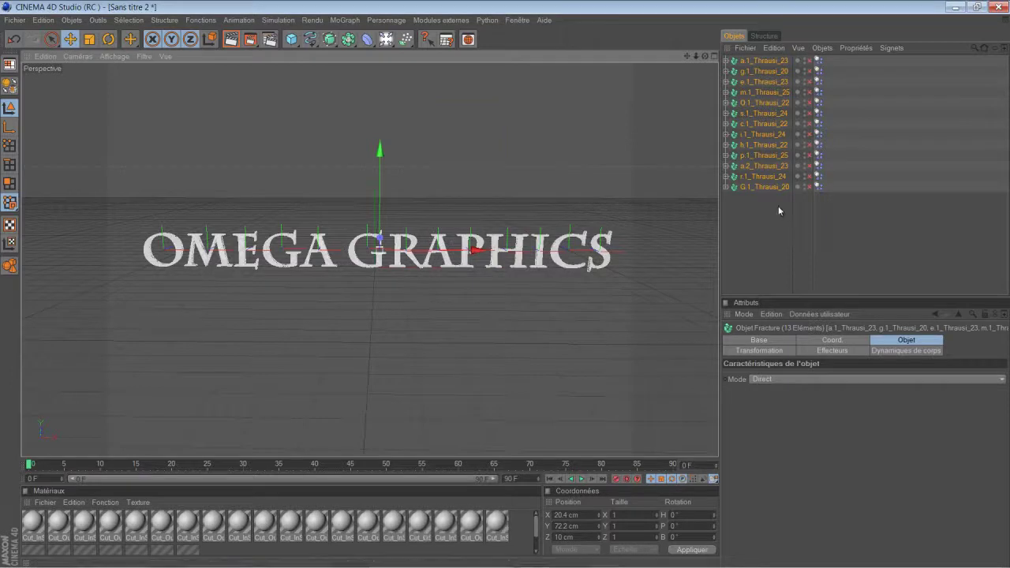
Step: Group all the broken letter objects under one null and check the group's contents
right_click(770, 116)
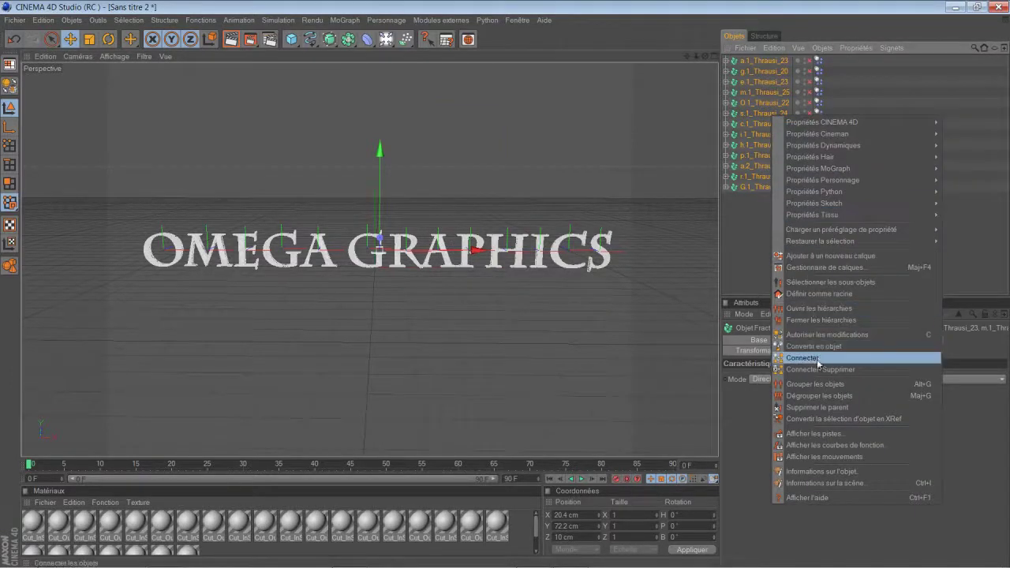
click(821, 387)
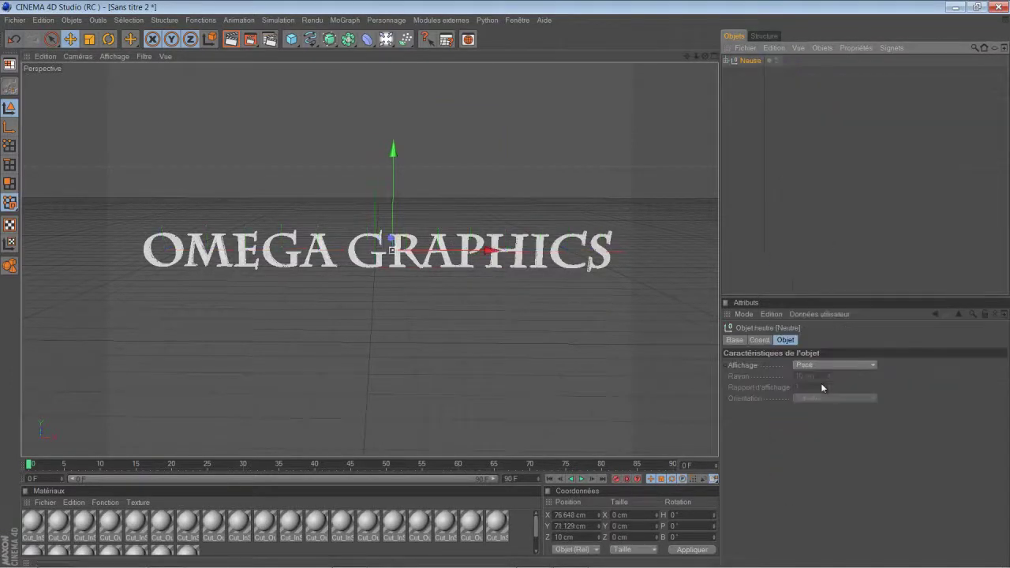
click(727, 62)
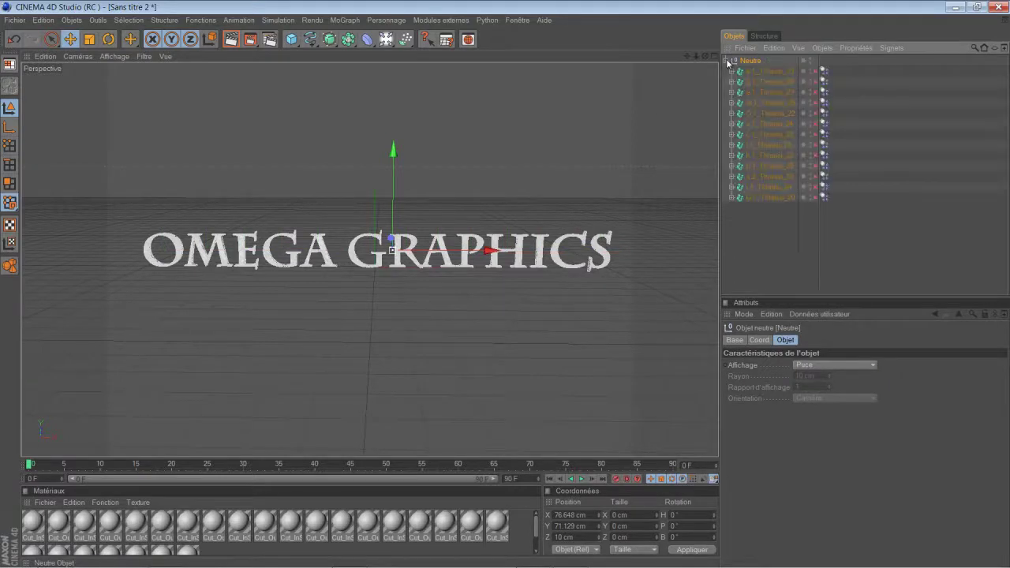
click(727, 61)
click(726, 61)
click(727, 61)
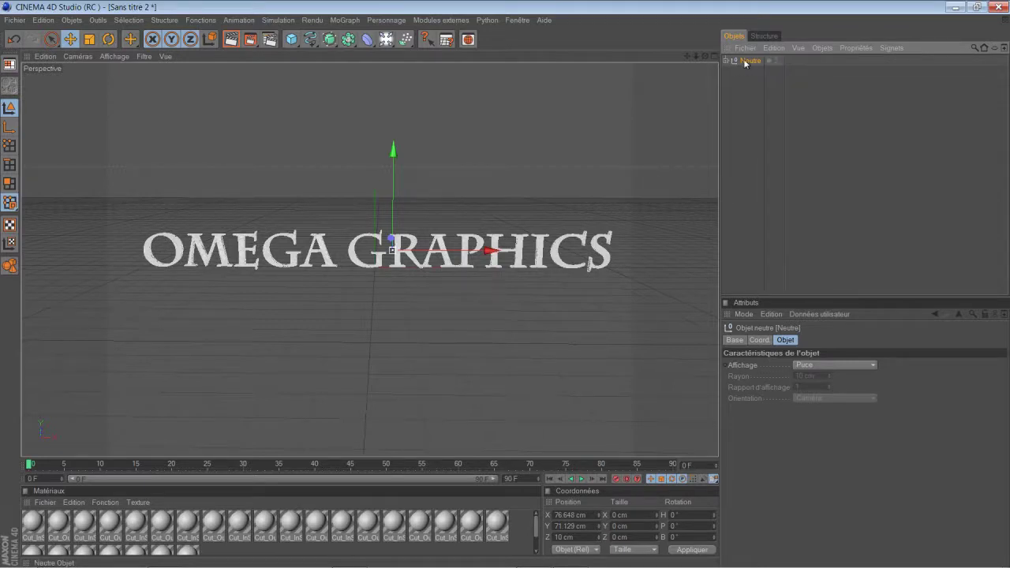
Step: Add a MoGraph Fracture object and set its mode to Exploser les segments
click(285, 22)
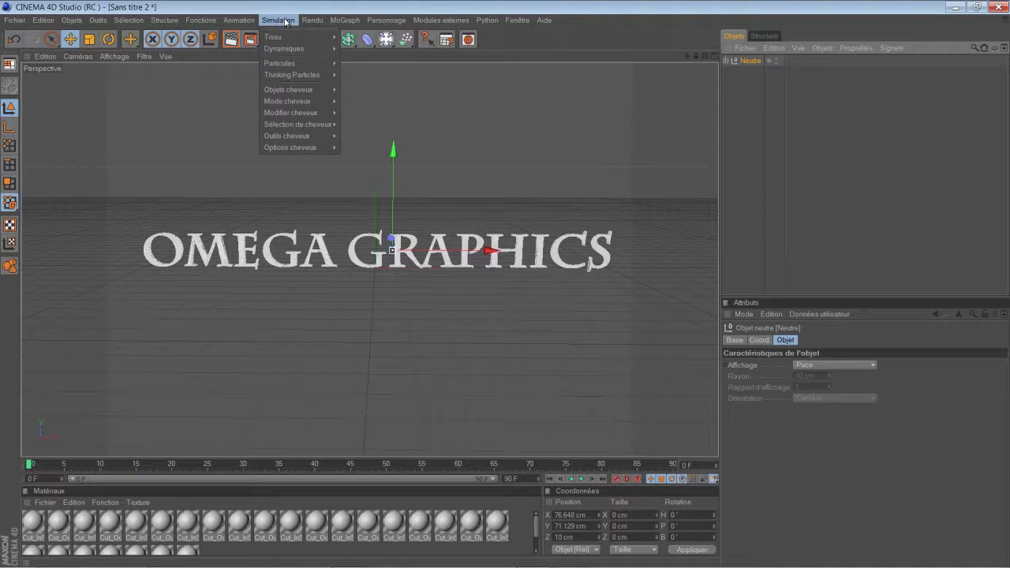
mouse_move(322, 21)
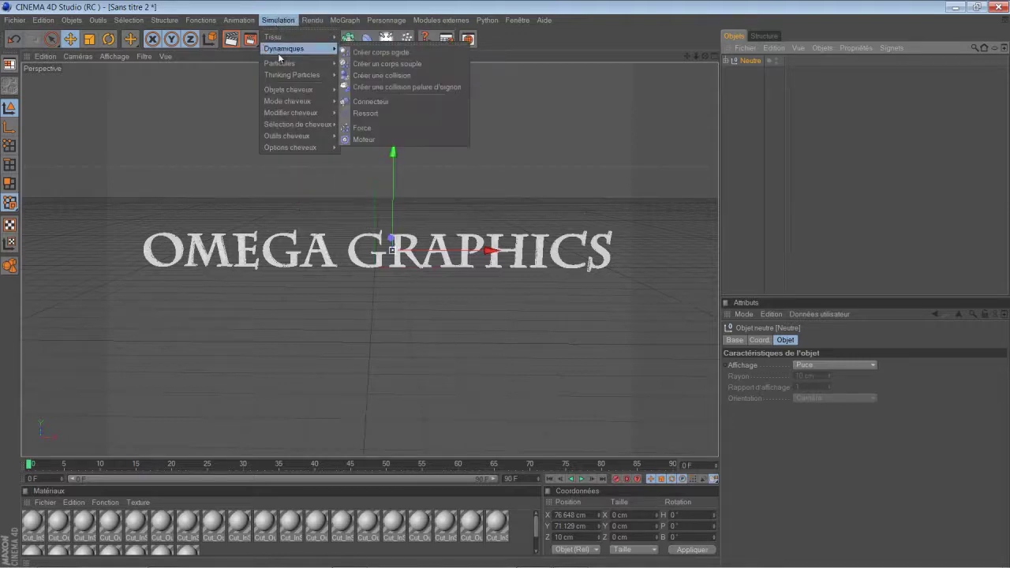
mouse_move(336, 20)
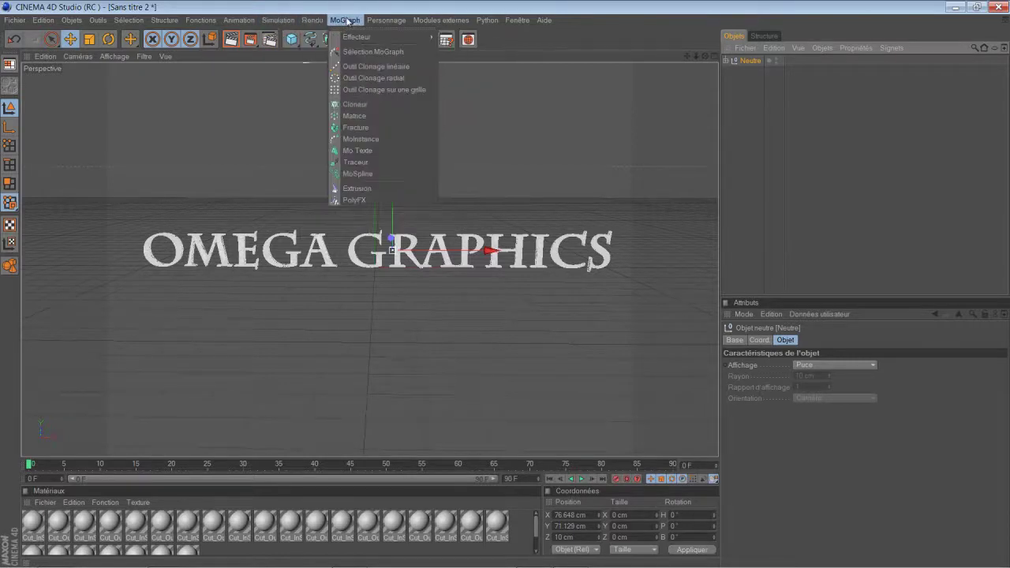
click(376, 128)
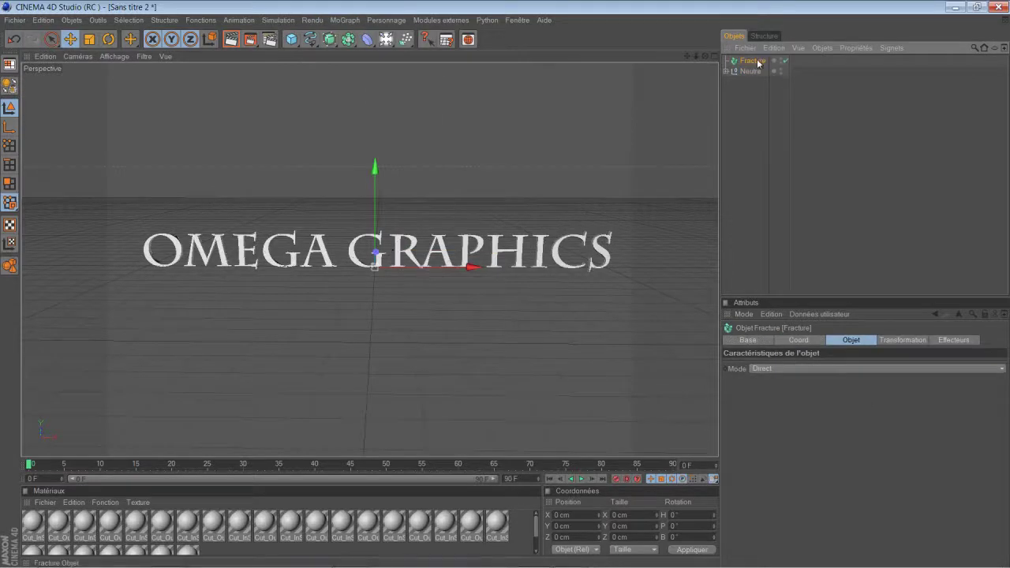
click(802, 367)
click(807, 391)
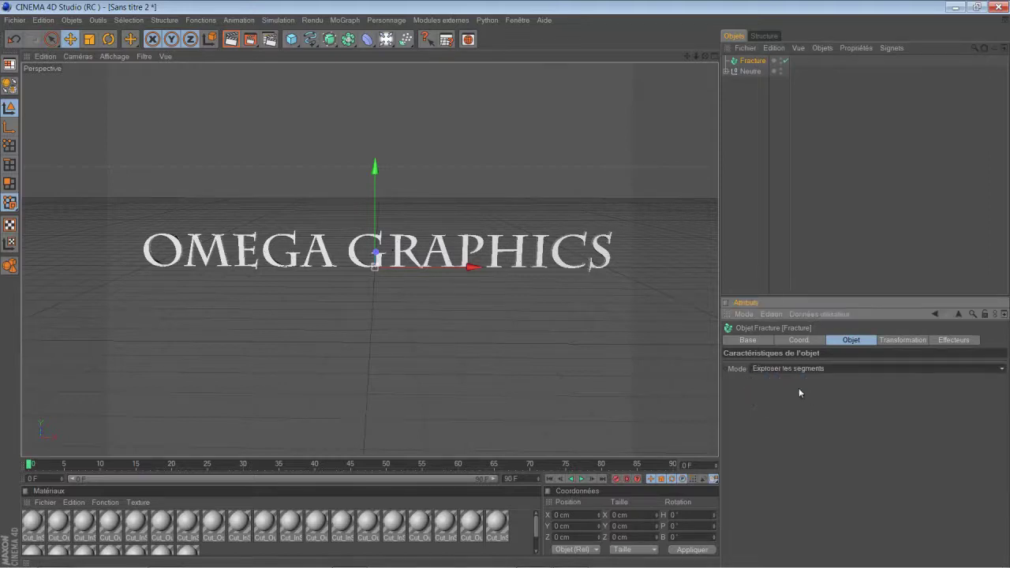
Step: Give the Fracture object a rigid body dynamics tag
click(278, 19)
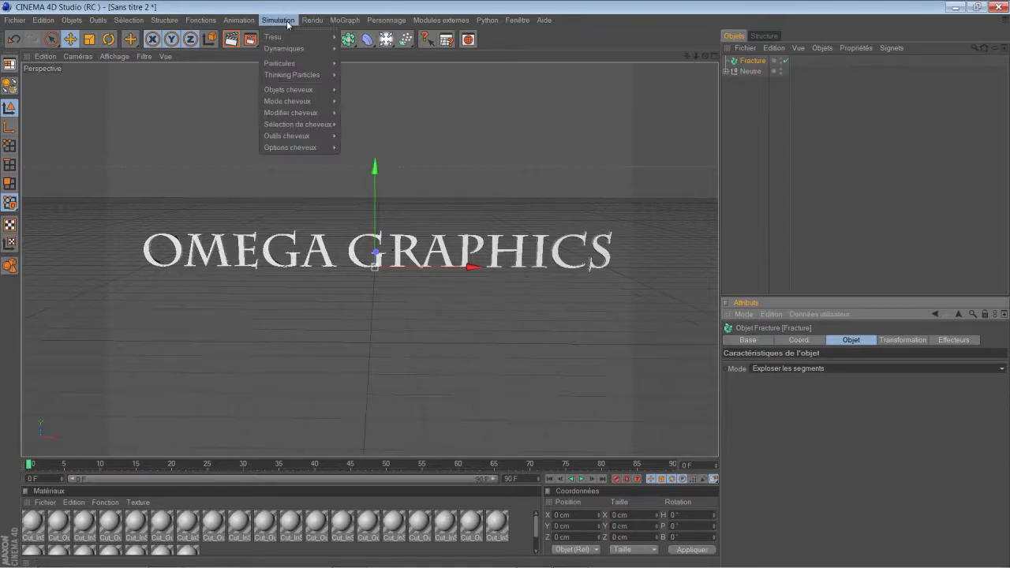
mouse_move(300, 49)
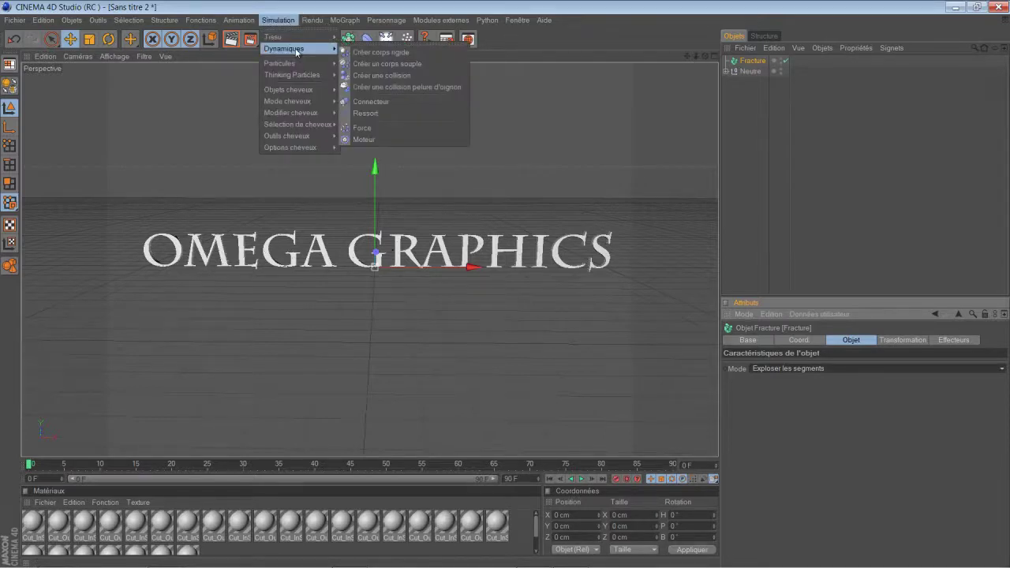
click(394, 52)
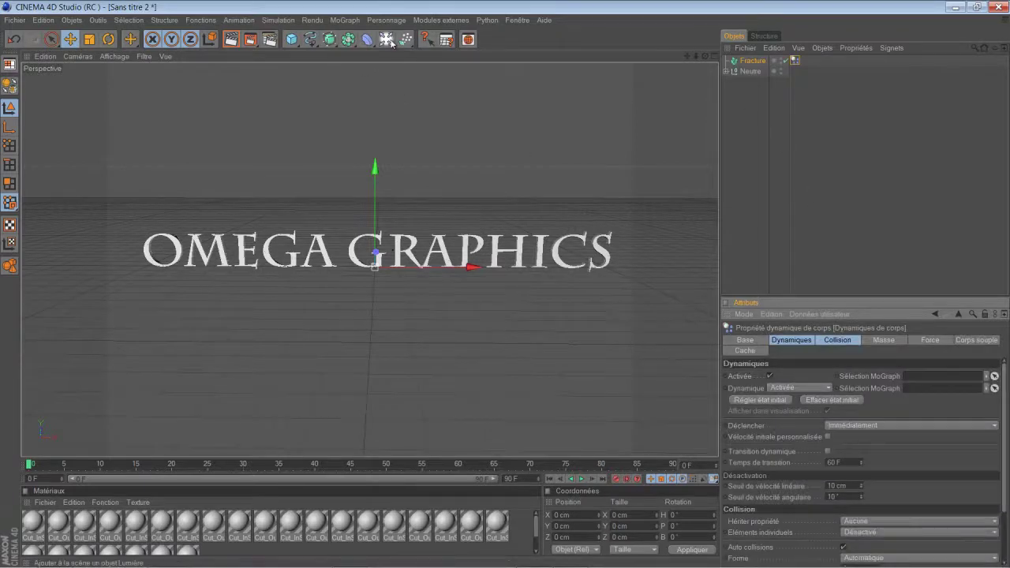
Step: Add a floor object beneath the text at about -92.5 cm in Y and make it a collision body
drag(389, 41, 560, 129)
drag(375, 169, 376, 190)
drag(506, 289, 506, 287)
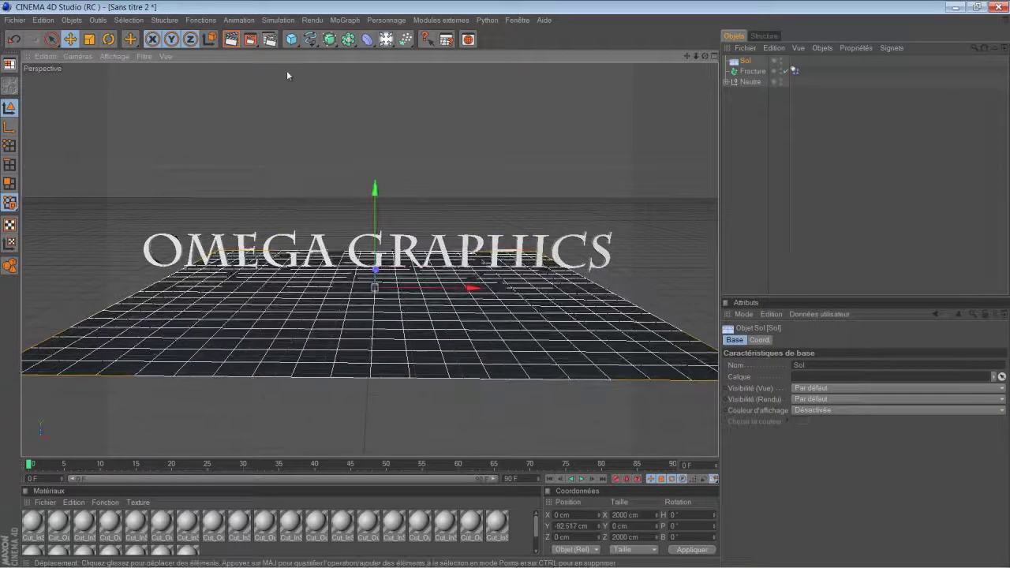
click(278, 20)
mouse_move(288, 49)
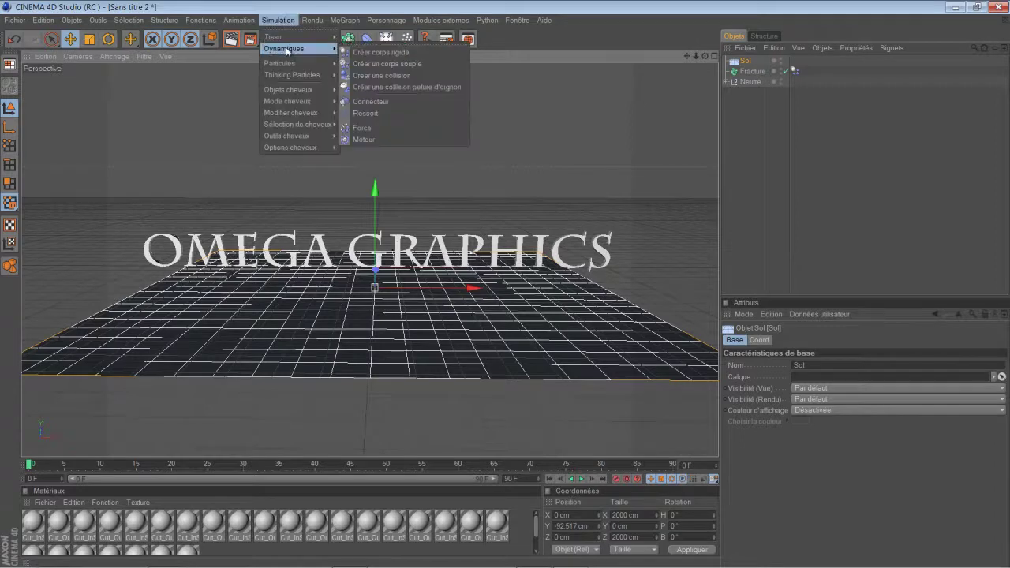
click(387, 52)
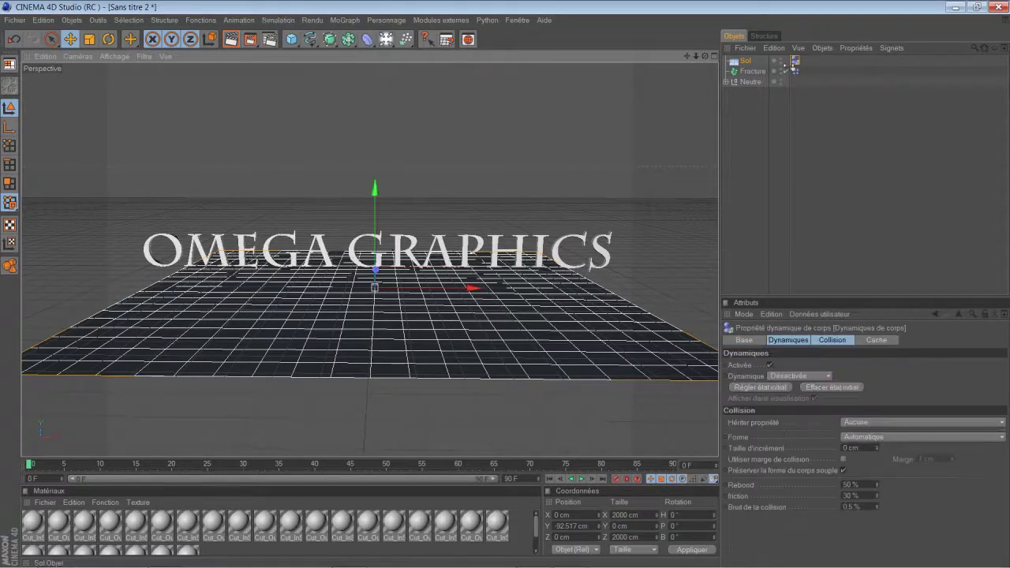
Step: Play the simulation to preview the text pieces falling onto the floor, and return to frame 0
click(581, 477)
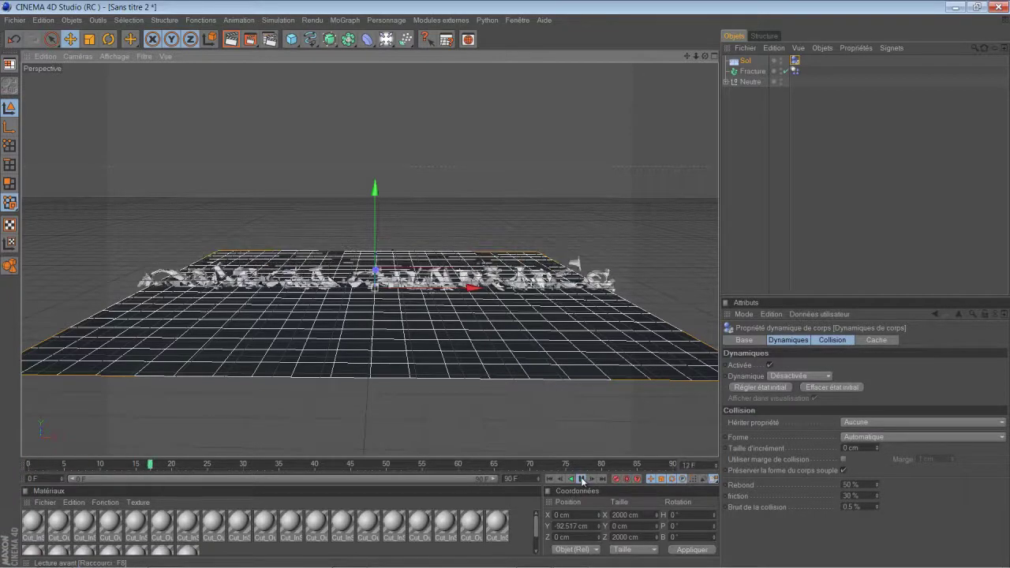
click(581, 478)
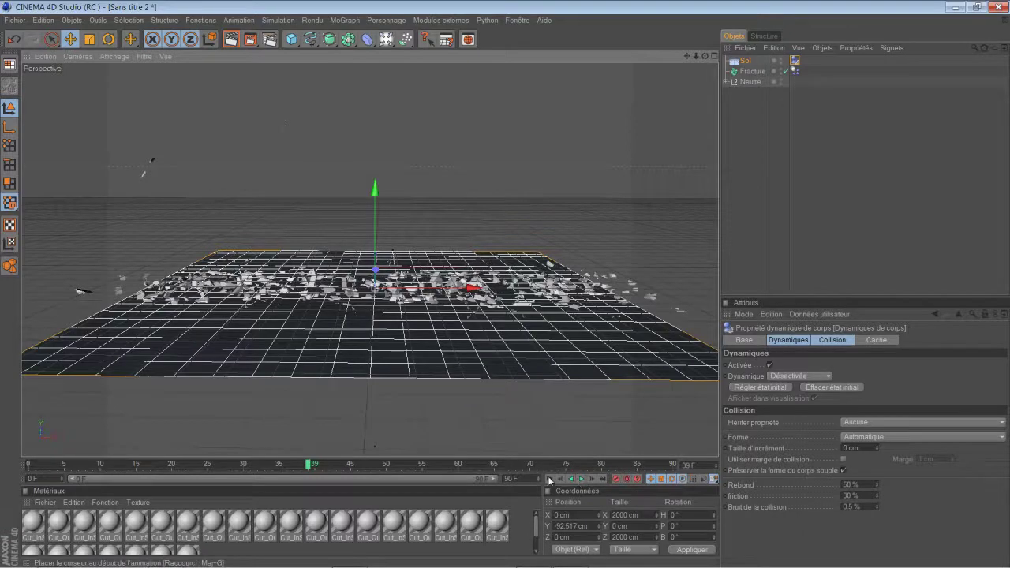
click(550, 478)
drag(705, 59, 505, 288)
mouse_move(685, 57)
mouse_down()
mouse_move(692, 78)
mouse_move(680, 47)
mouse_up()
scroll(603, 209, up, 4)
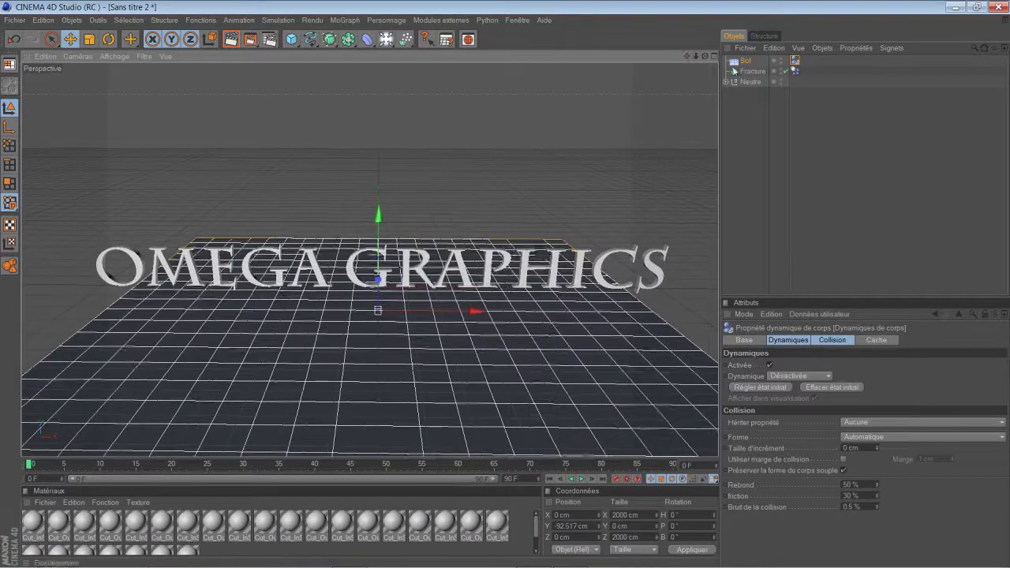
Step: Set the trigger of the Fracture object's dynamics tag to Sur collision
click(794, 71)
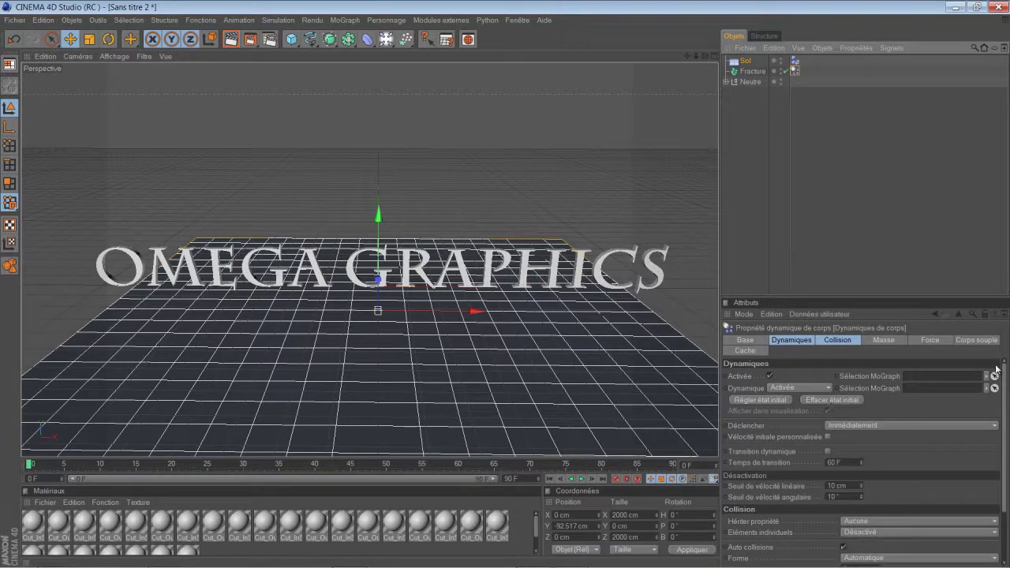
scroll(763, 405, down, 2)
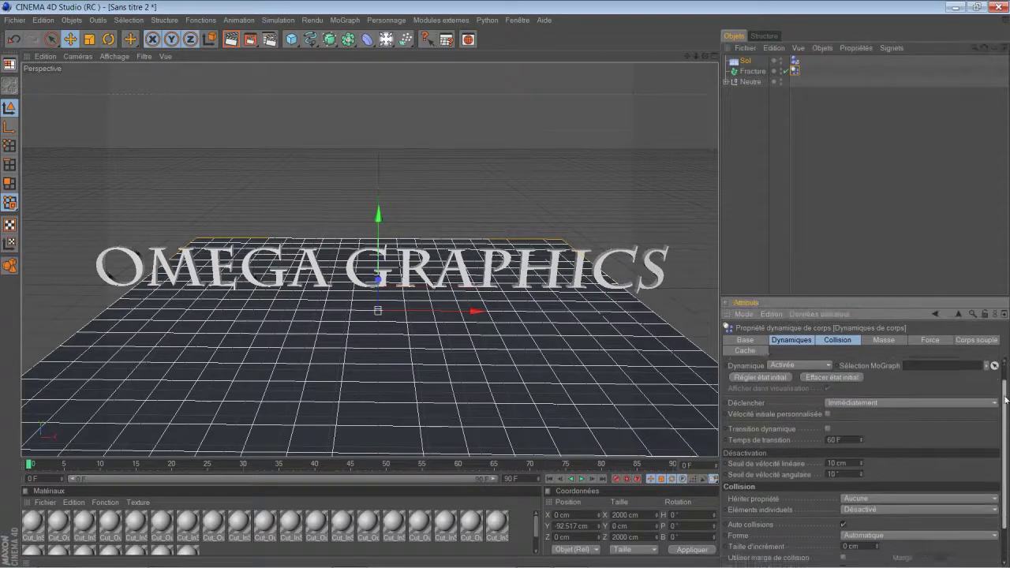
click(861, 403)
click(868, 435)
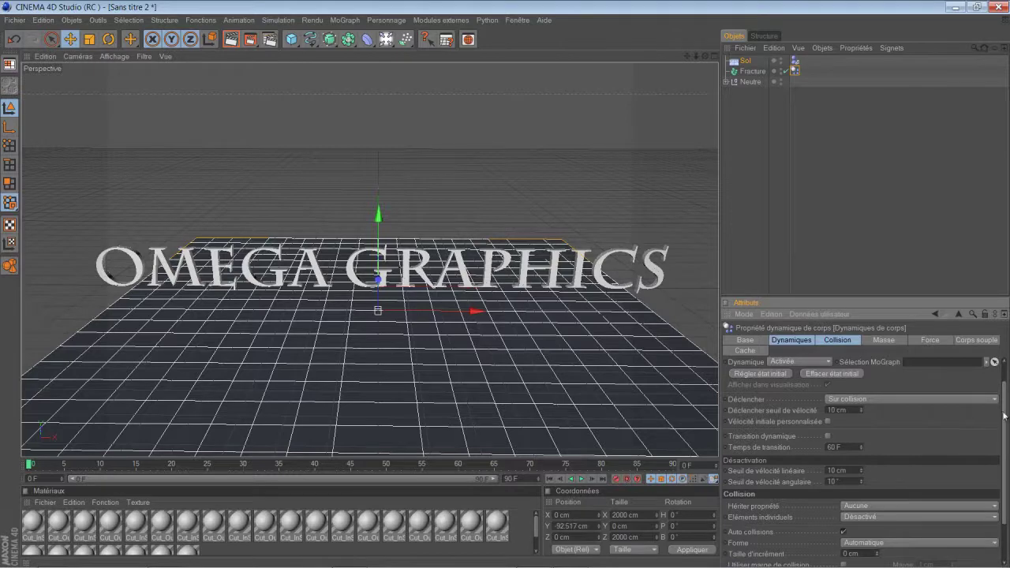
scroll(1005, 416, down, 2)
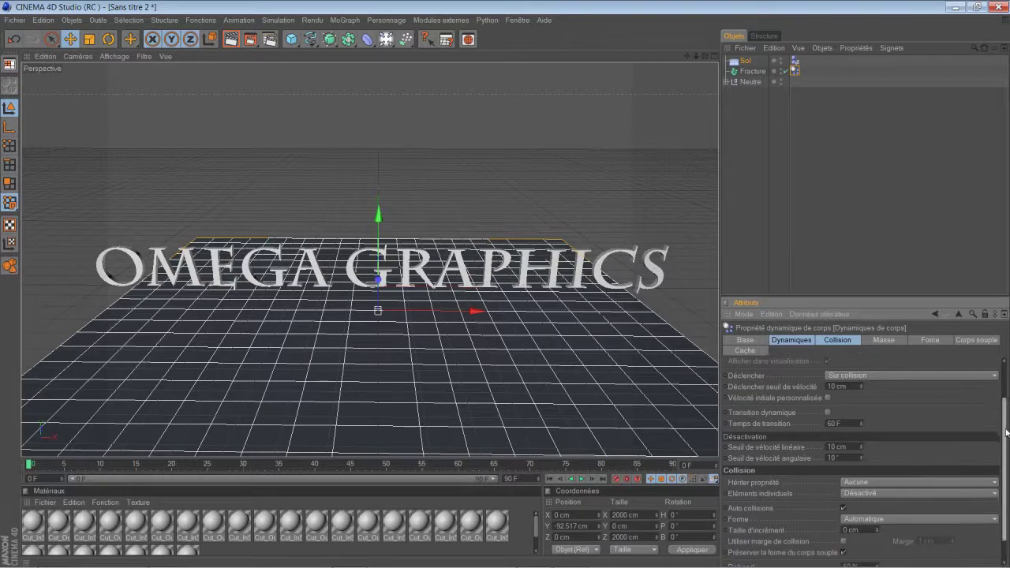
Step: Preview the simulation with the collision trigger and rewind to the first frame
click(582, 479)
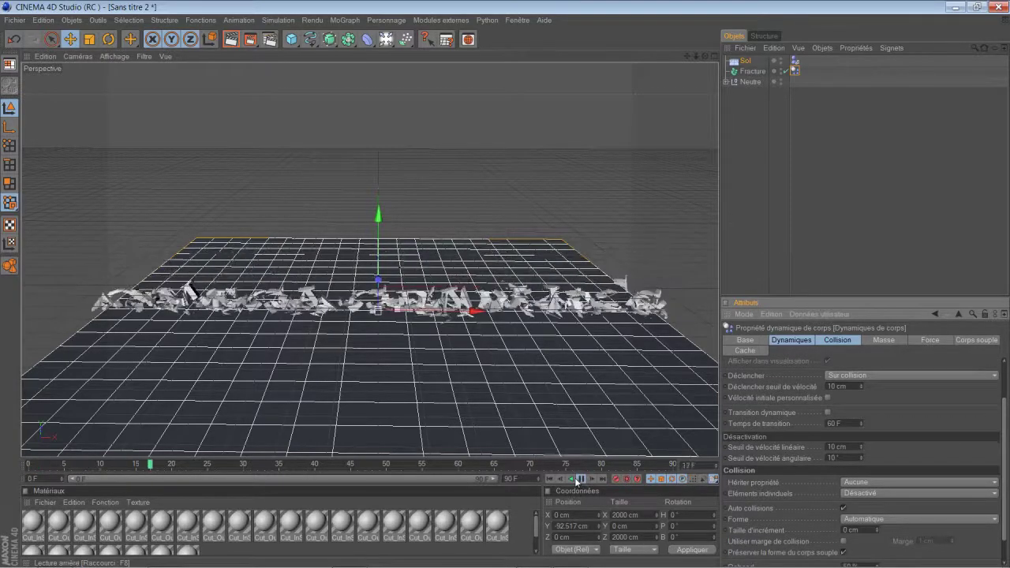
click(572, 480)
click(551, 480)
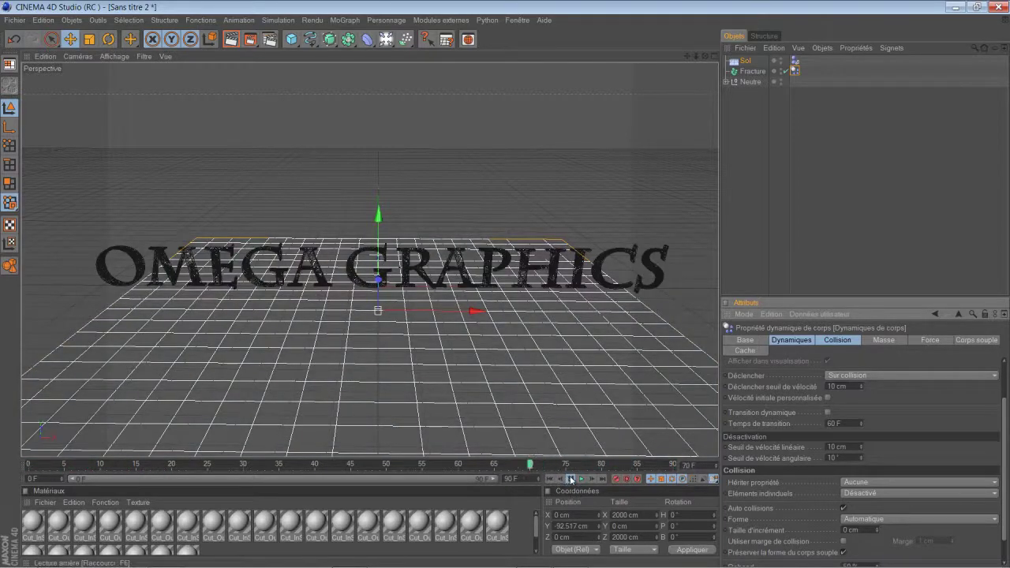
click(571, 480)
click(551, 480)
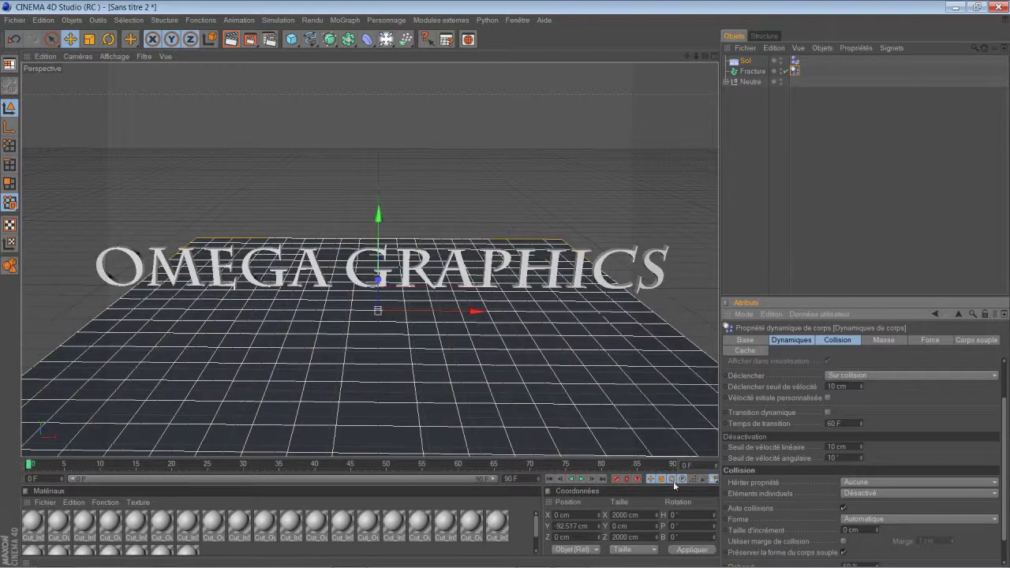
Step: Set the individual elements of the Fracture's collision settings to Niveau le plus haut and check its trigger option
click(871, 494)
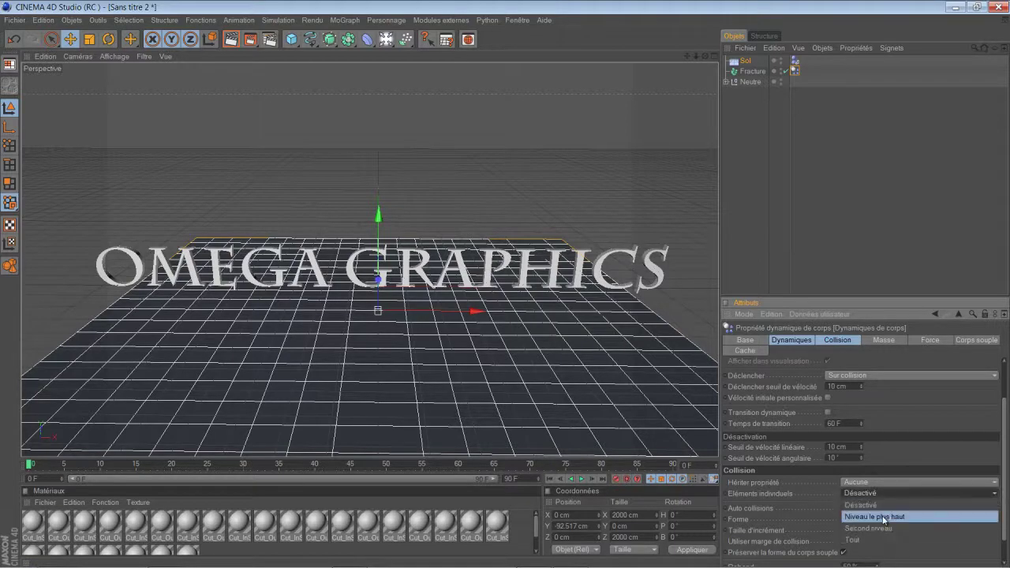
click(883, 518)
click(751, 71)
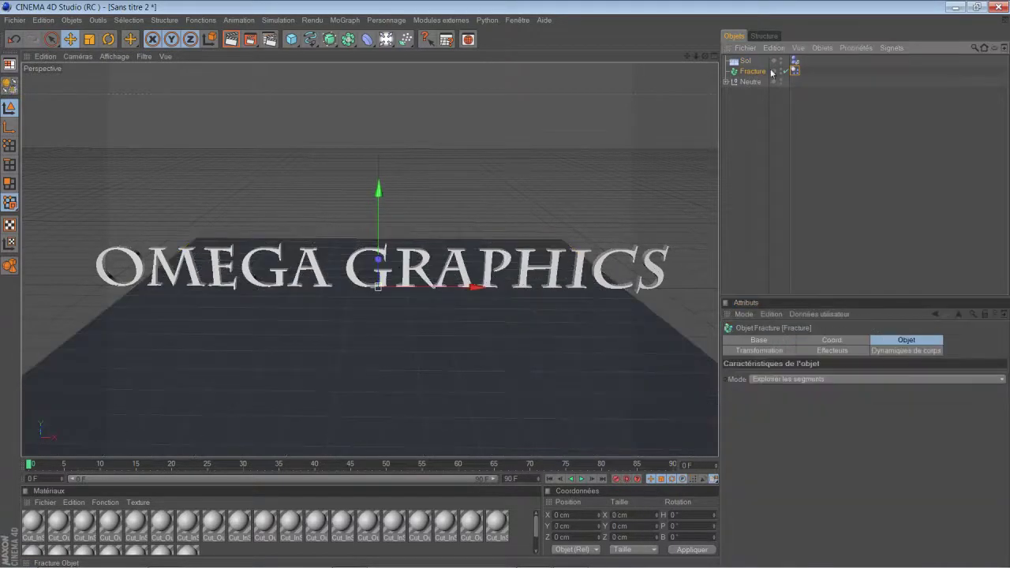
click(795, 71)
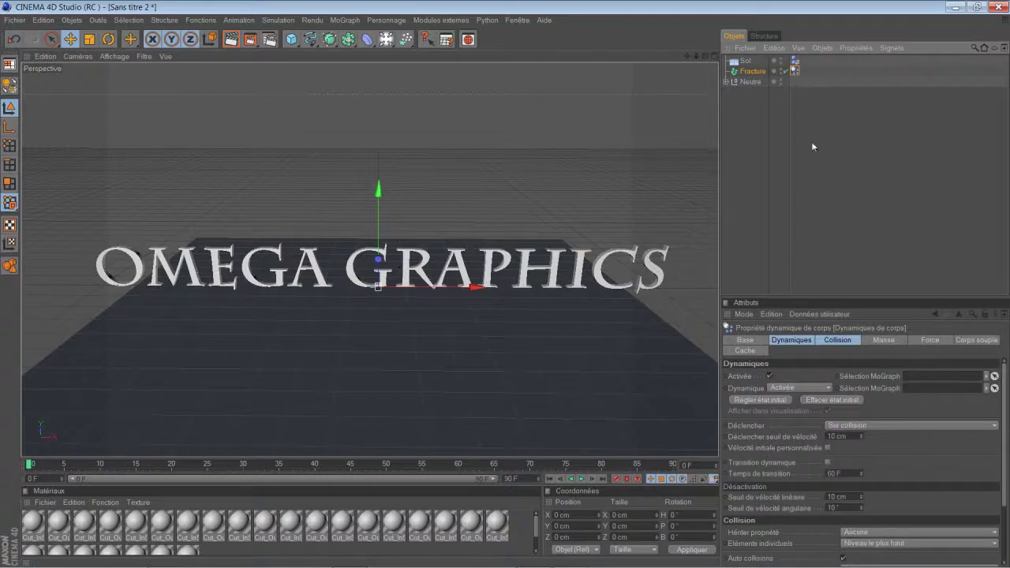
click(881, 424)
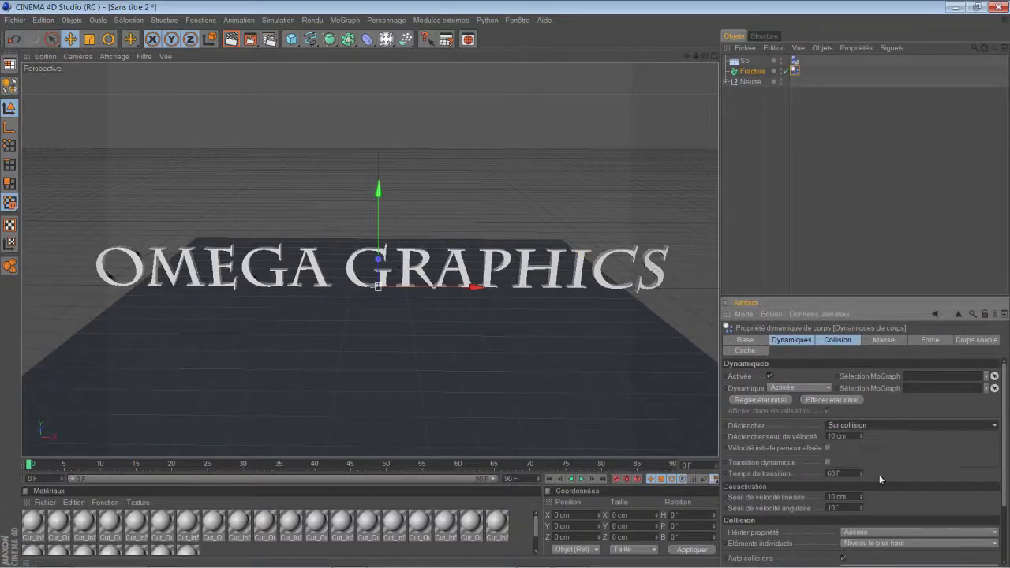
Step: Play the animation to test the new individual elements setting, and go back to frame 0
click(583, 479)
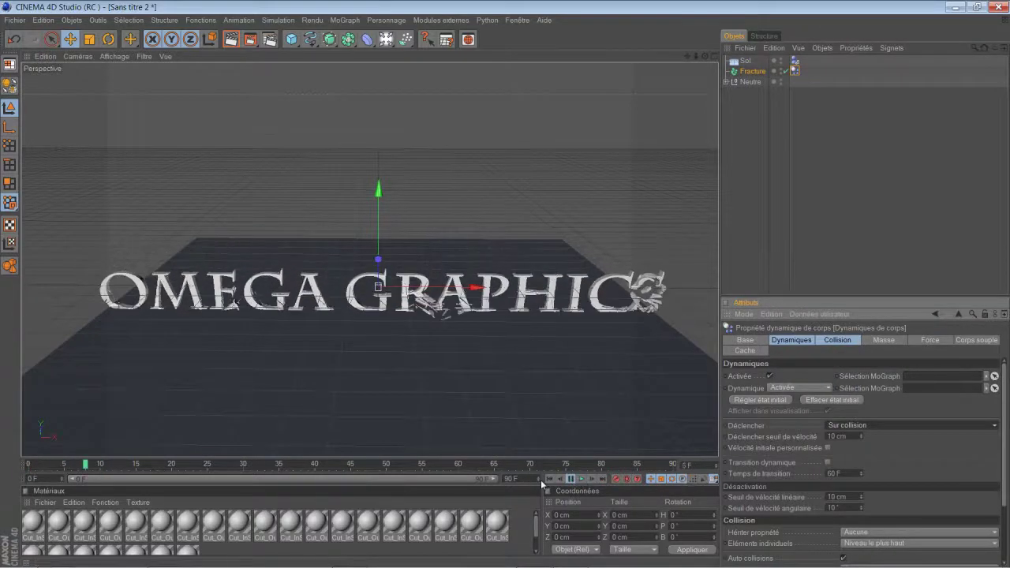
click(550, 479)
click(571, 479)
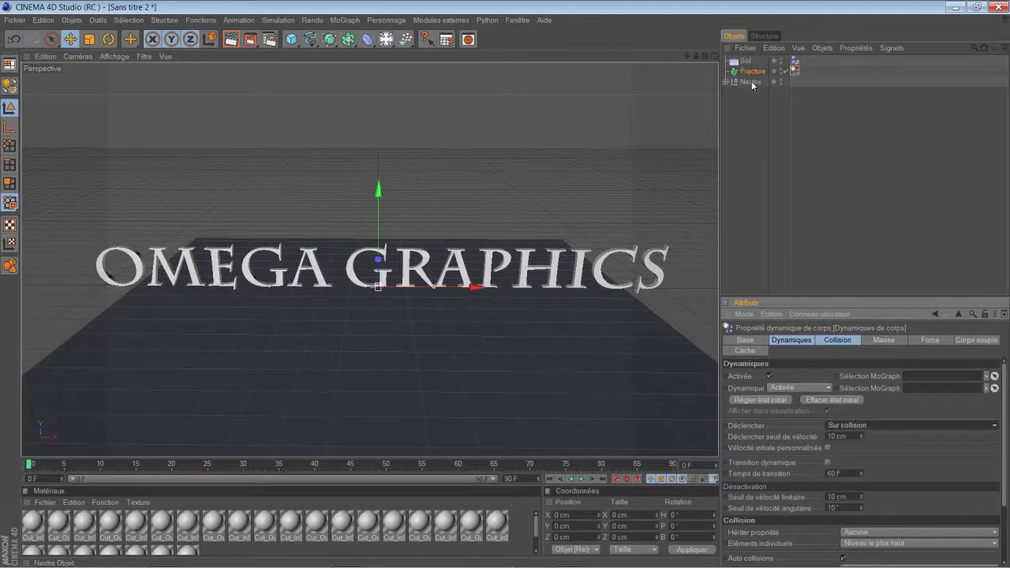
Step: Nest the Neutre group inside the Fracture object and test the simulation from the first frame
drag(754, 81, 760, 73)
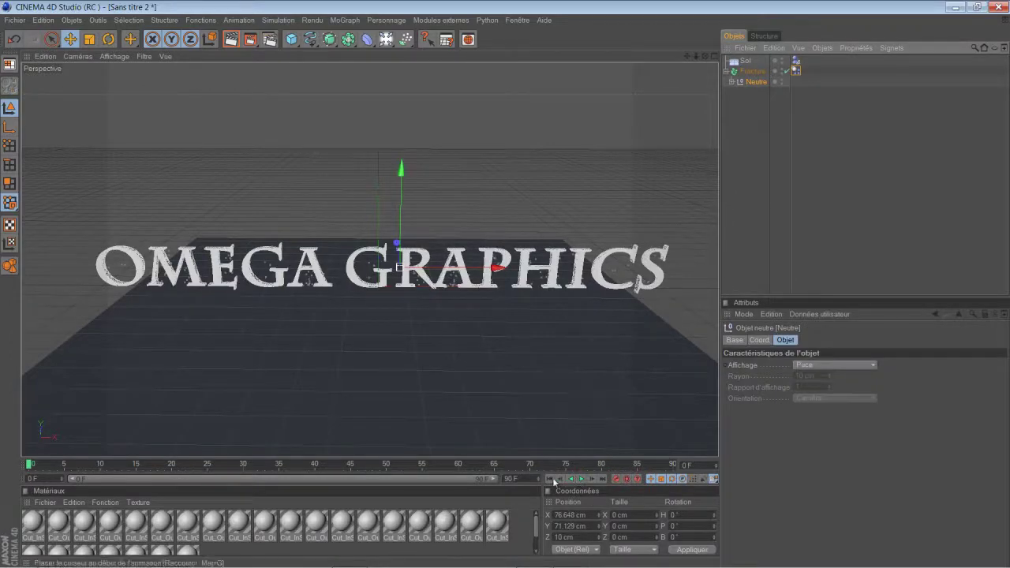
click(583, 479)
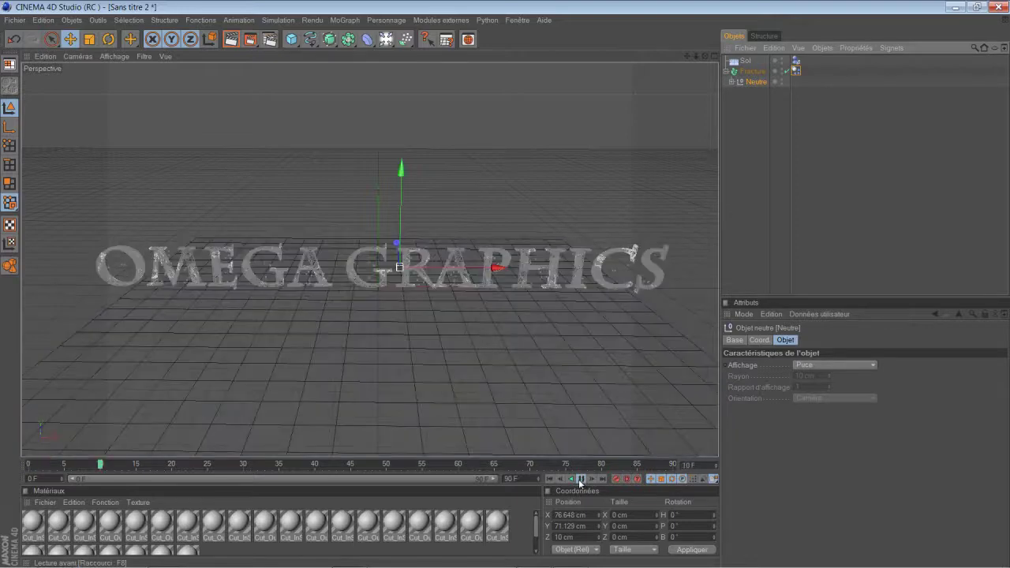
click(580, 479)
click(551, 479)
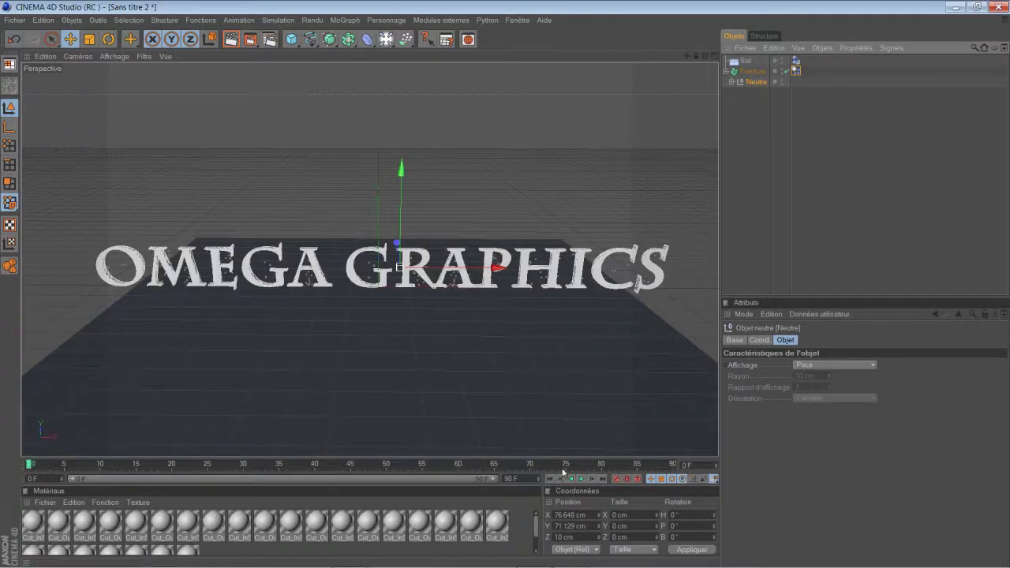
Step: Add a sphere and place it beside the first letter of the text, at about X -1194 cm and Y 81 cm
click(754, 72)
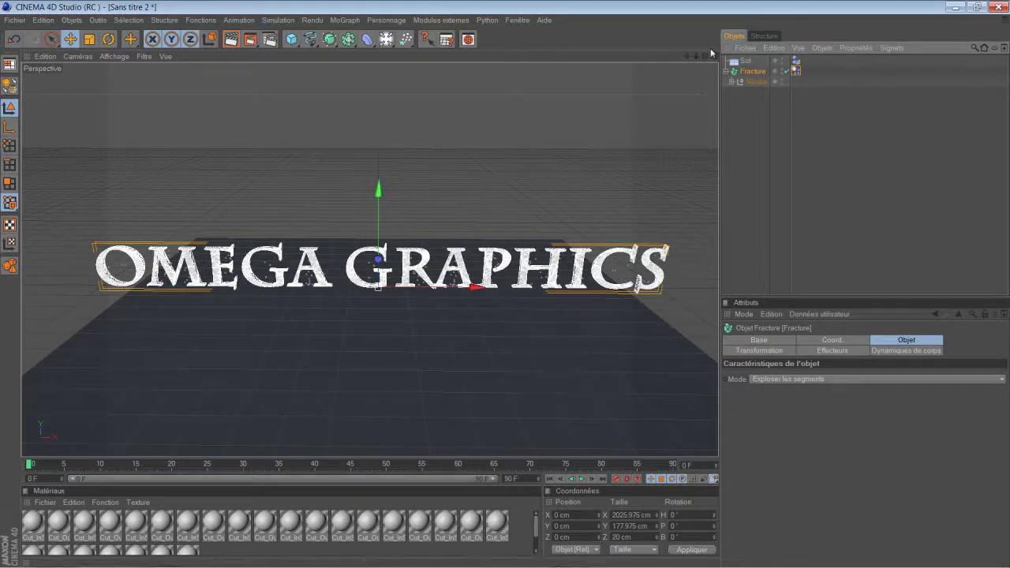
drag(707, 54, 708, 57)
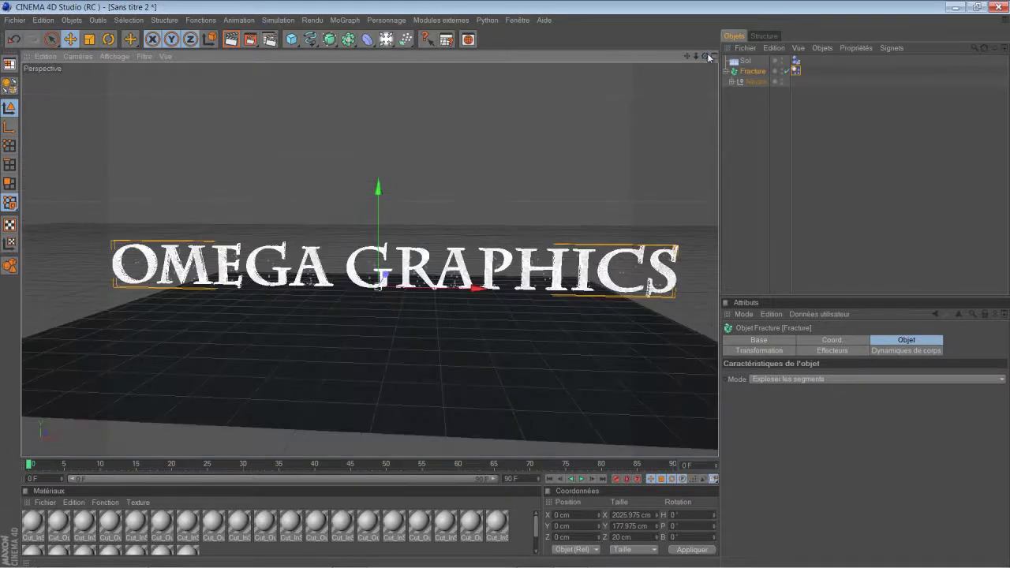
alt+drag(515, 290, 506, 275)
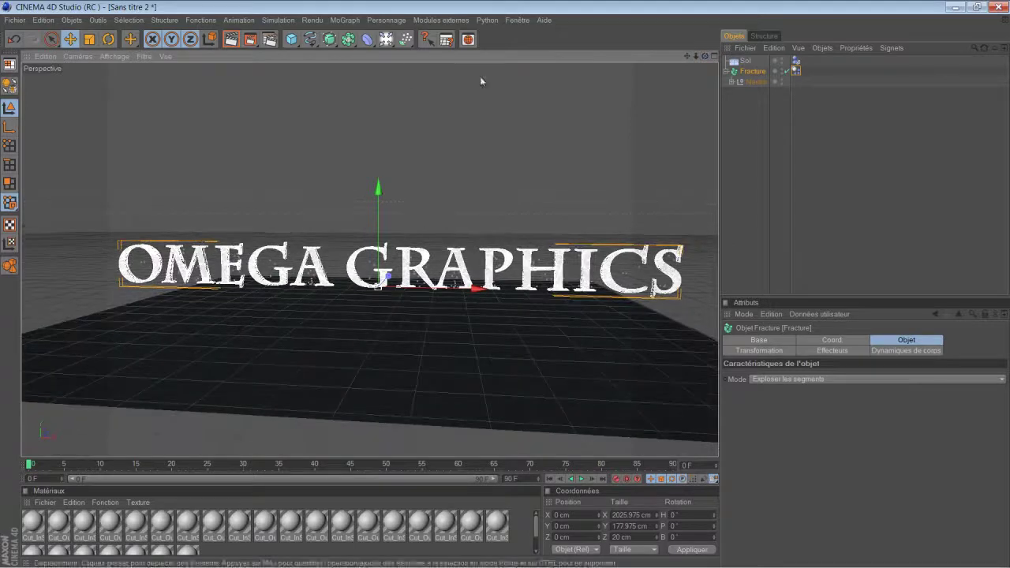
drag(292, 39, 406, 45)
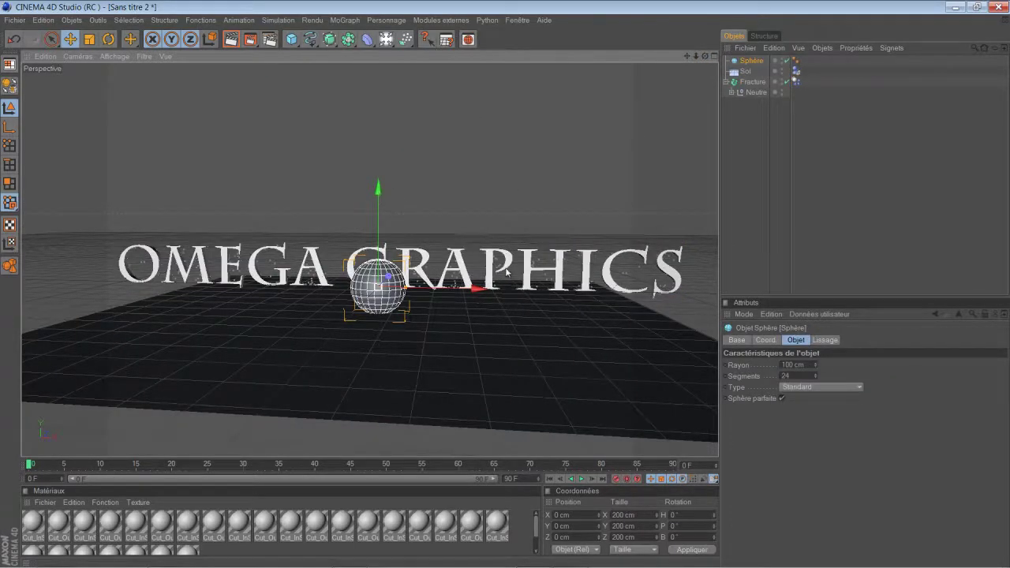
right_drag(507, 306, 506, 284)
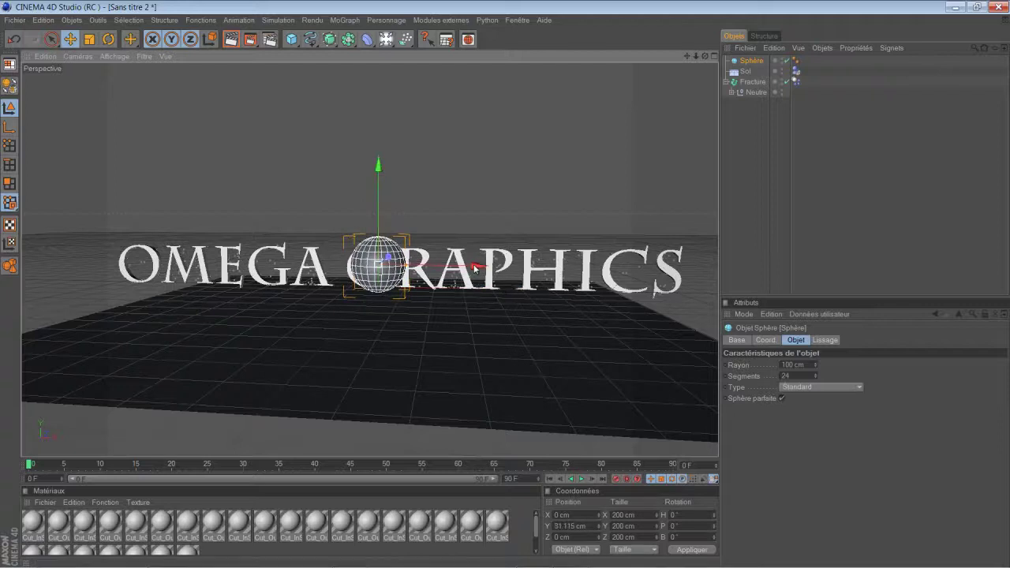
drag(475, 268, 168, 263)
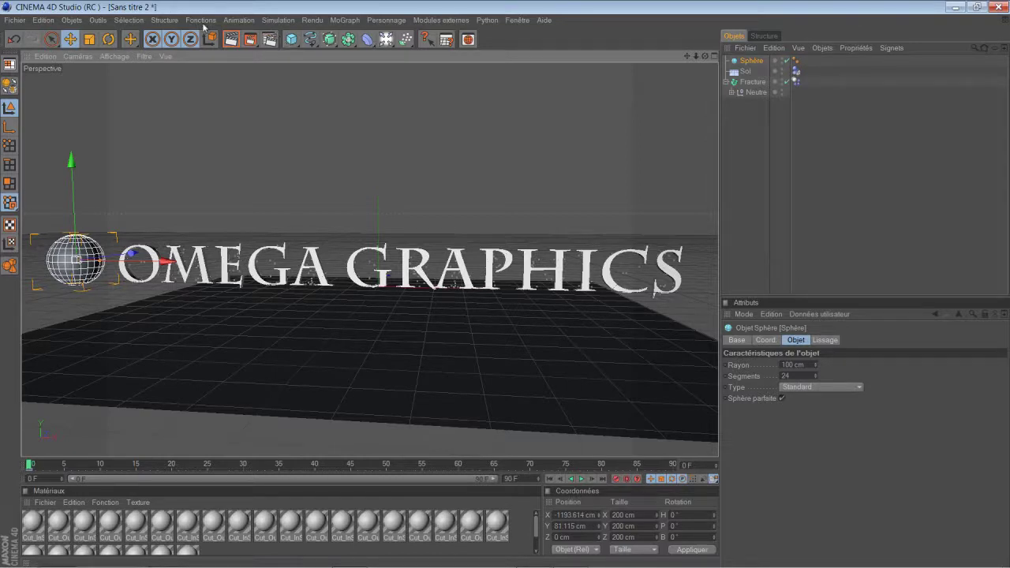
Step: Make the sphere a collision body
click(270, 21)
mouse_move(291, 50)
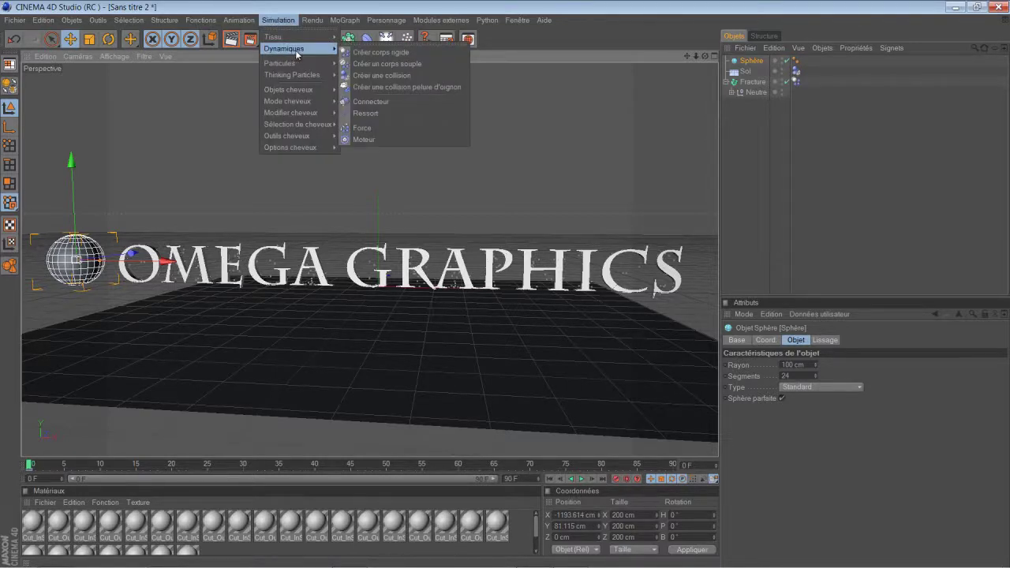
click(375, 76)
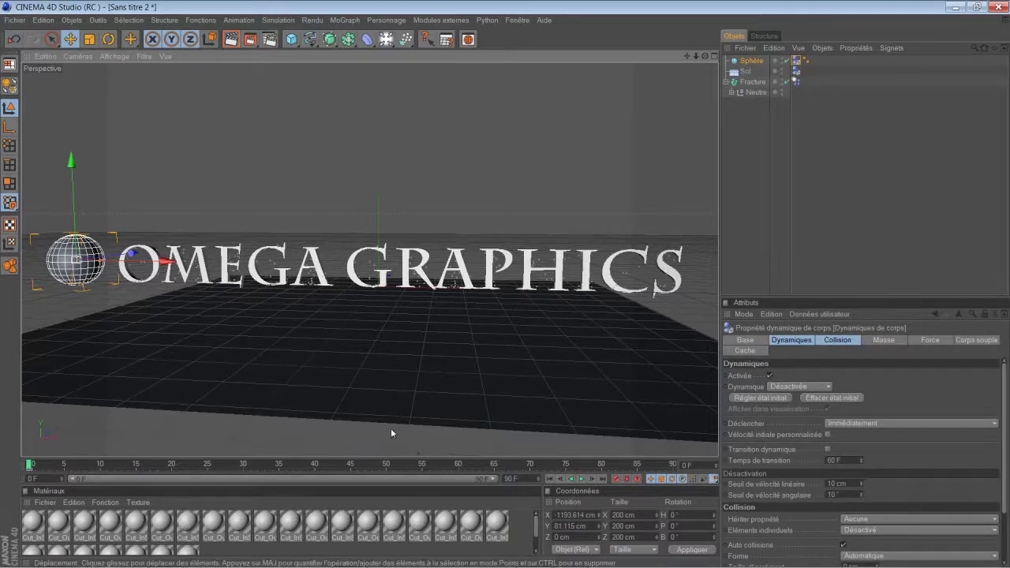
Step: At frame 75, move the sphere along X past the last letter of the text, to about 1346 cm
click(565, 465)
mouse_move(168, 260)
mouse_down()
mouse_move(706, 262)
mouse_move(166, 261)
mouse_up()
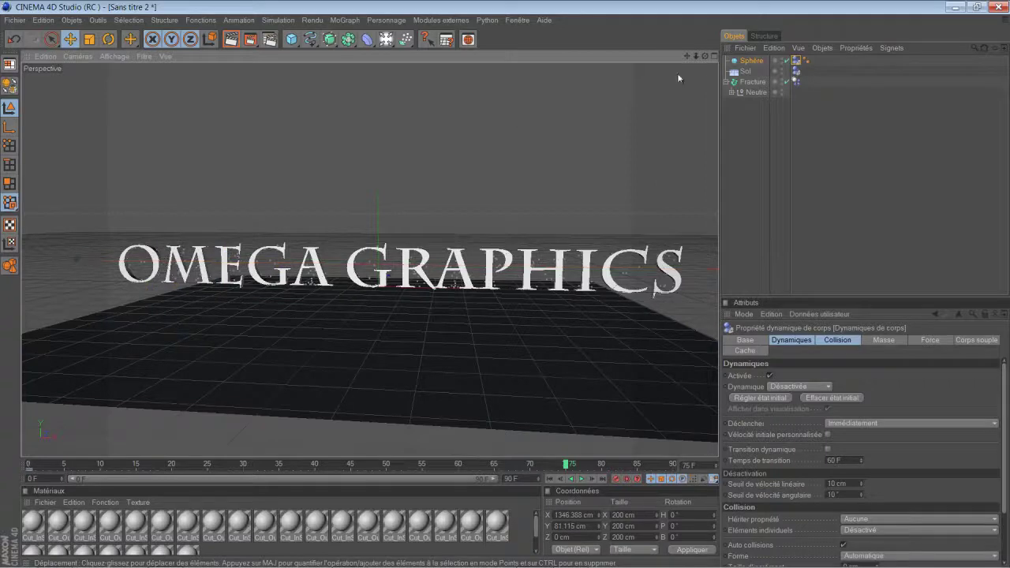
drag(687, 56, 506, 288)
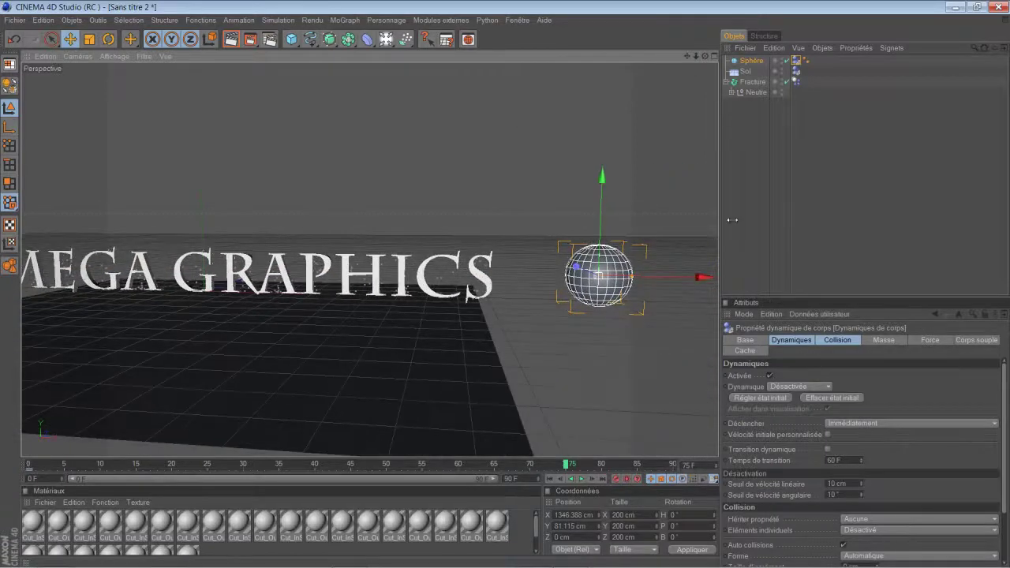
Step: Rotate the sphere to a bank of about 567° at frame 75 and record a keyframe
key(r)
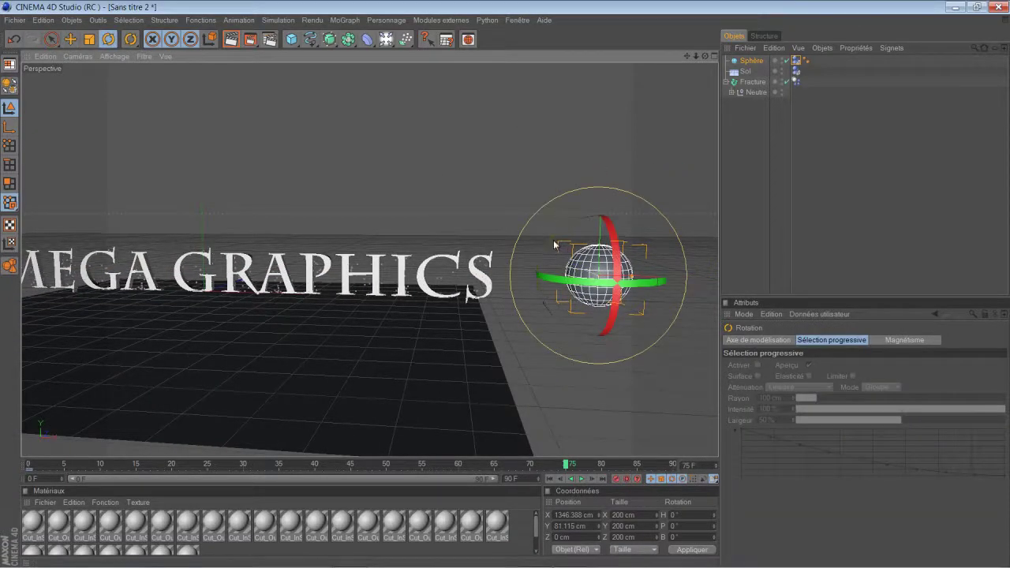
drag(543, 252, 657, 352)
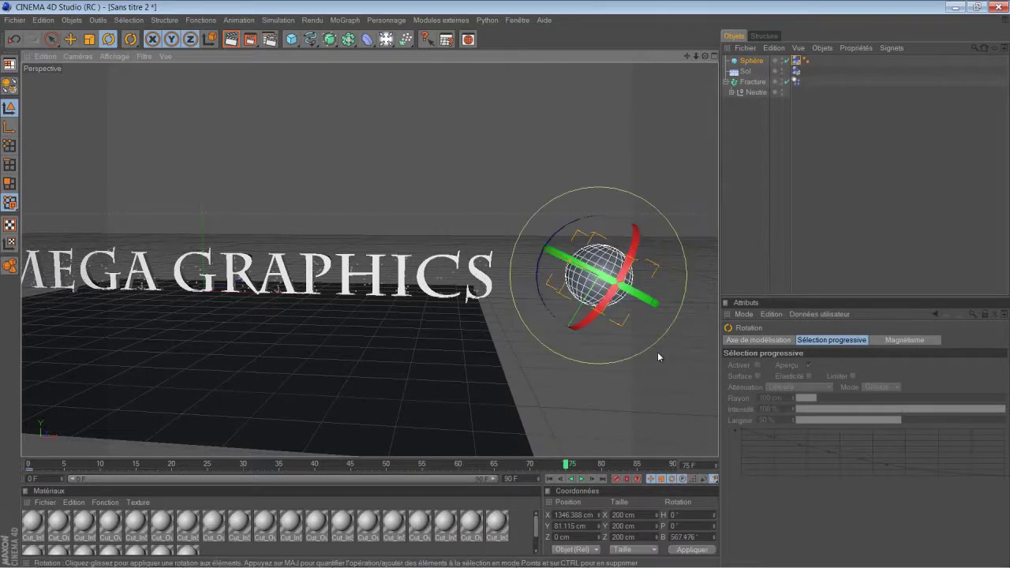
click(622, 478)
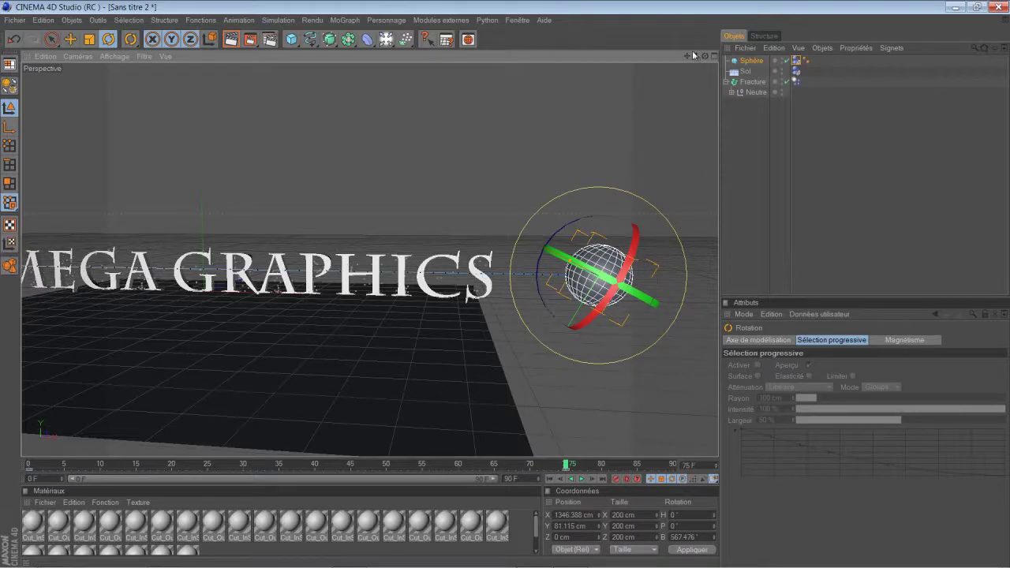
Step: Play the animation from the first frame with the whole text in view and pause at about frame 29
drag(686, 56, 508, 289)
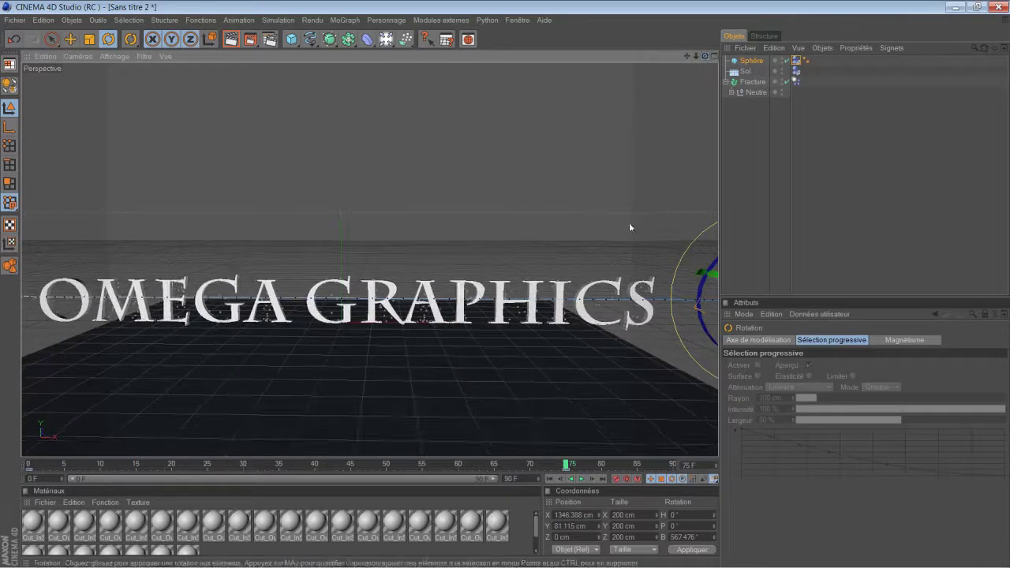
scroll(630, 227, down, 1)
drag(687, 57, 511, 289)
scroll(667, 236, down, 1)
click(550, 479)
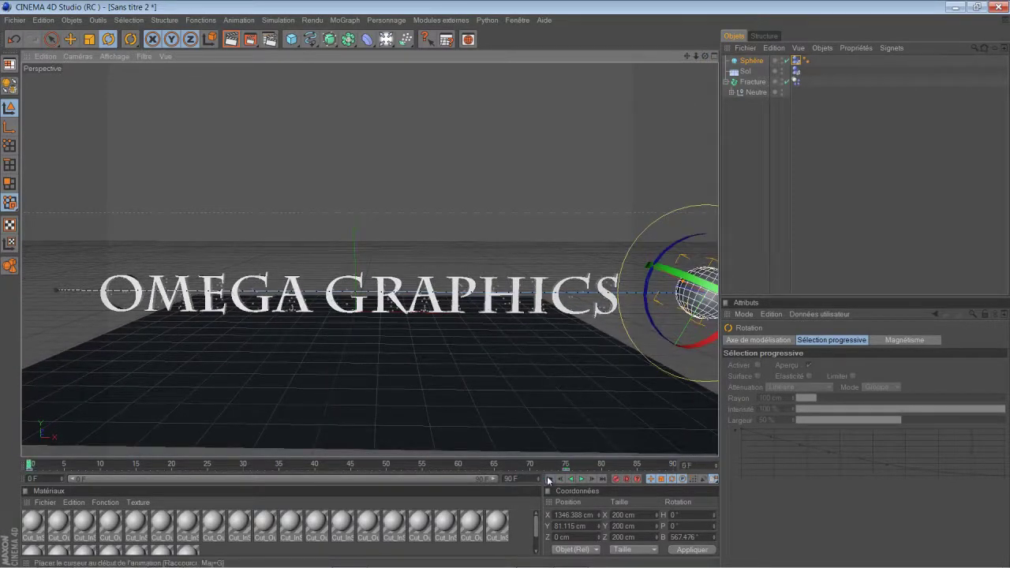
click(582, 478)
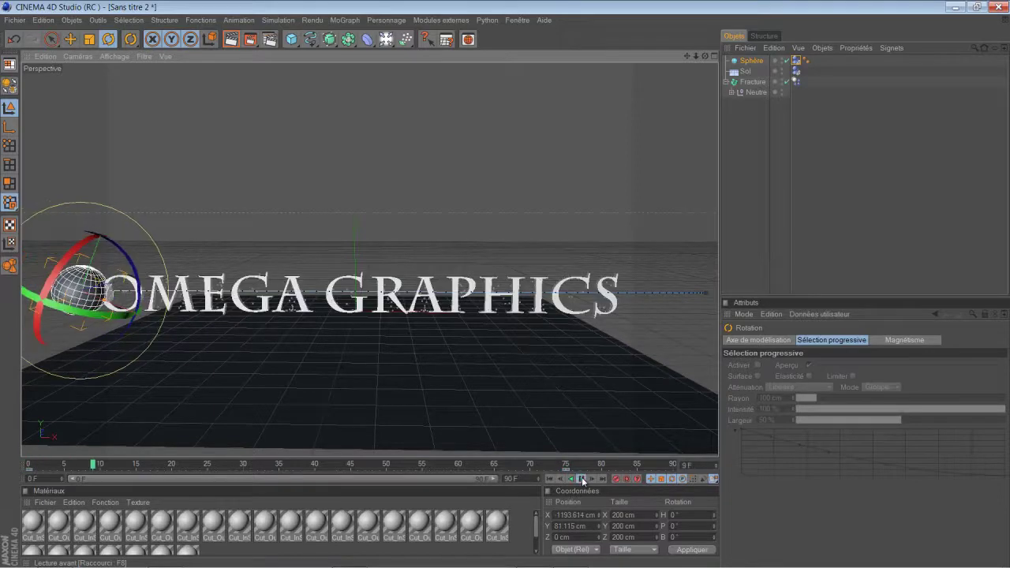
click(581, 478)
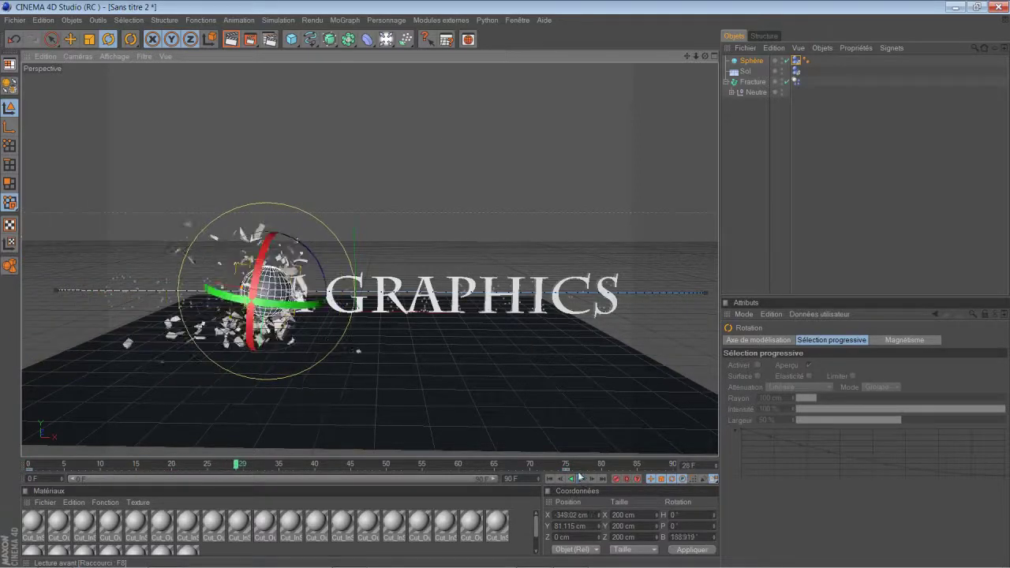
Step: Render the perspective view as a preview, then return the animation to frame 0
click(230, 40)
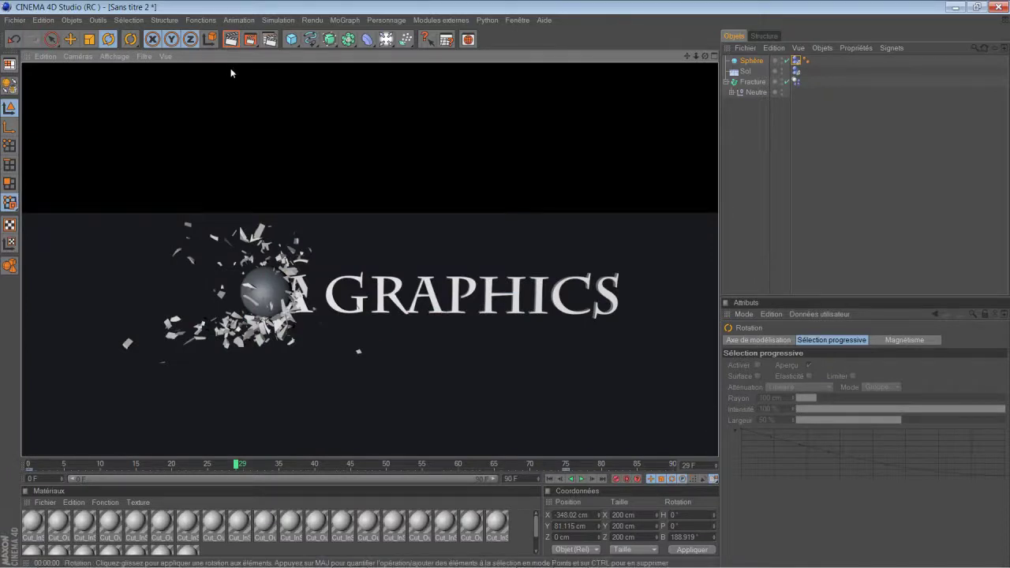
click(452, 327)
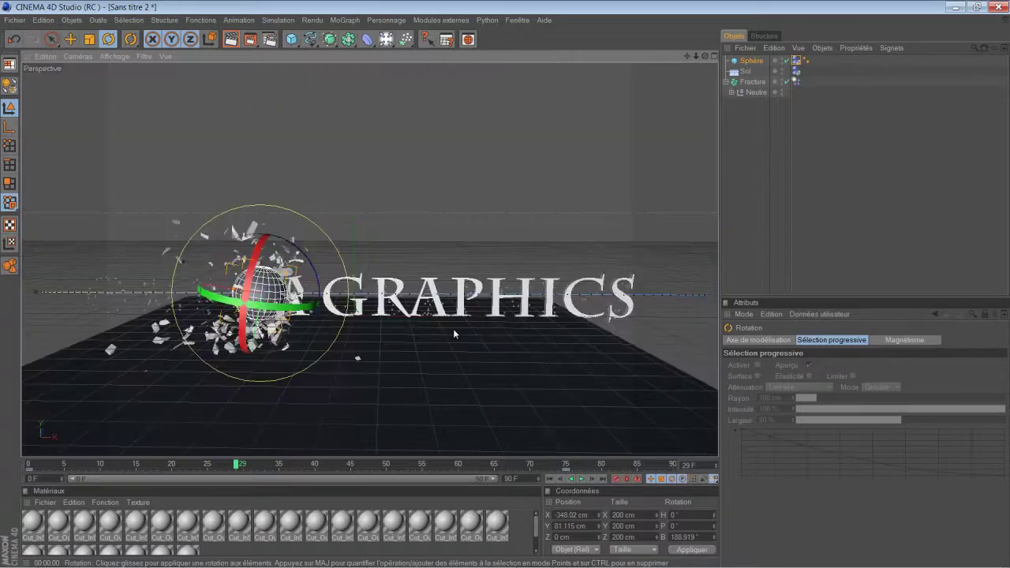
click(550, 479)
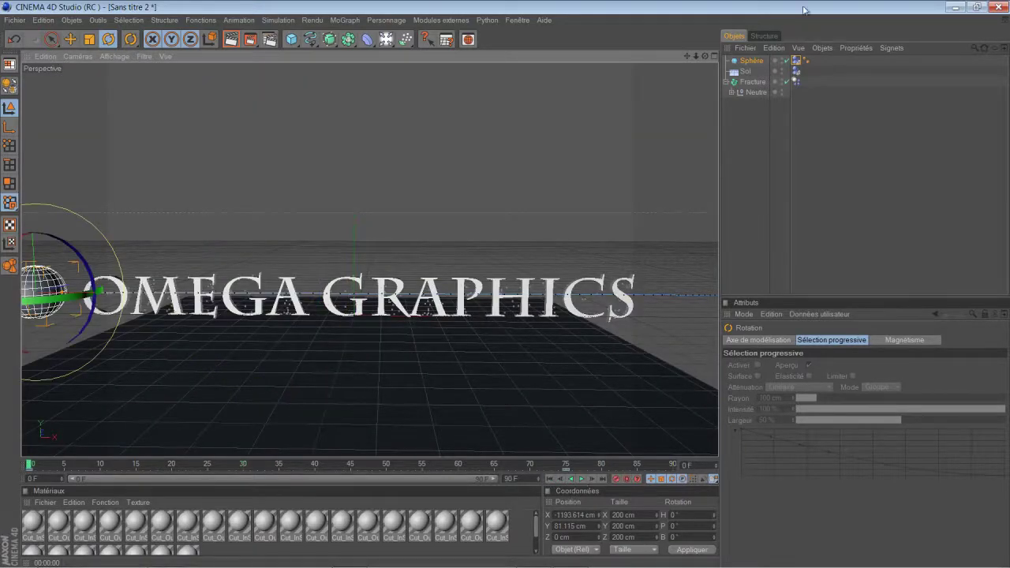
drag(688, 57, 702, 58)
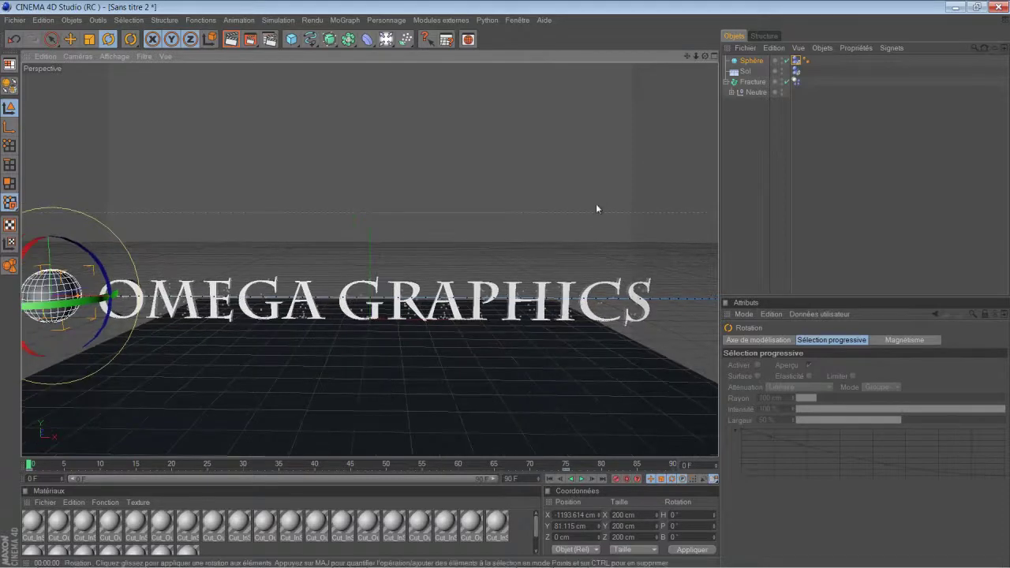
scroll(585, 228, down, 2)
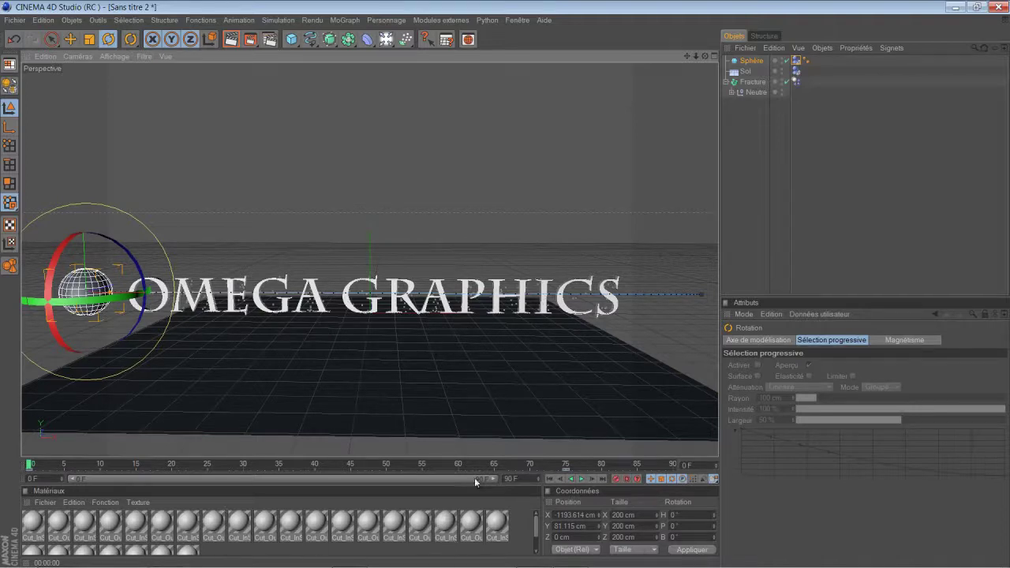
Step: Create a pure red material (RGB 255, 0, 0) and apply it to the Neutre group
double_click(232, 552)
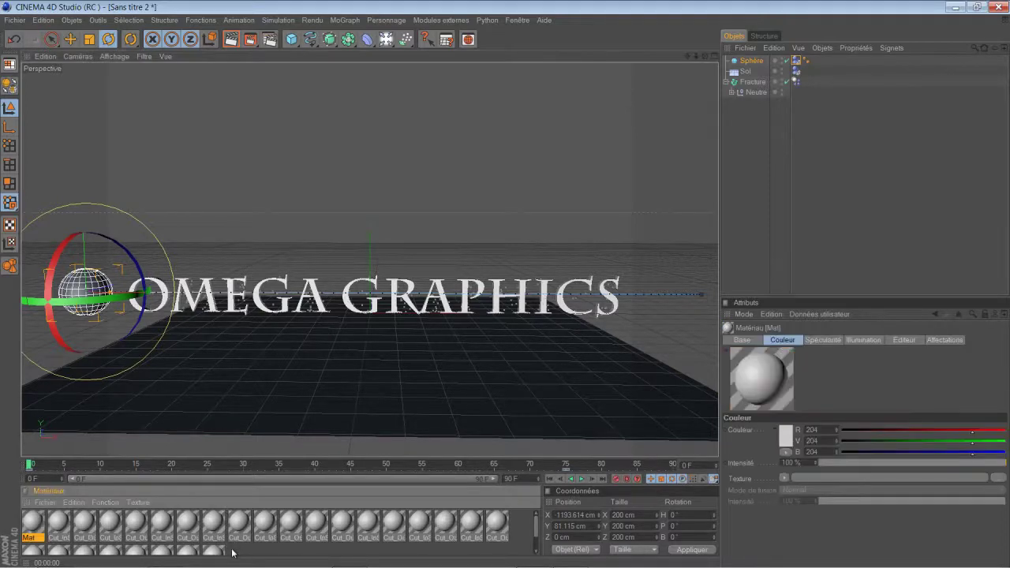
double_click(33, 522)
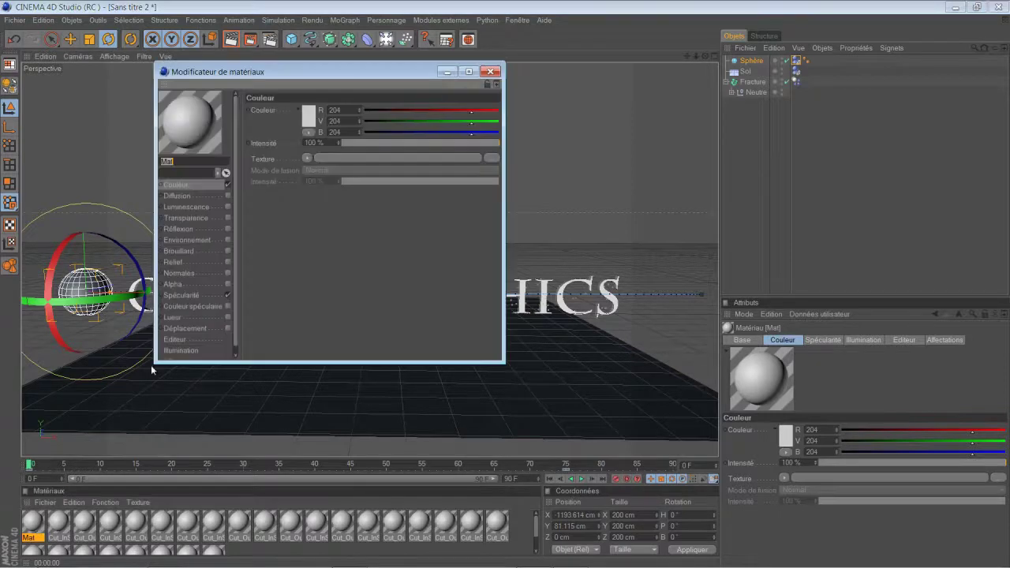
click(310, 119)
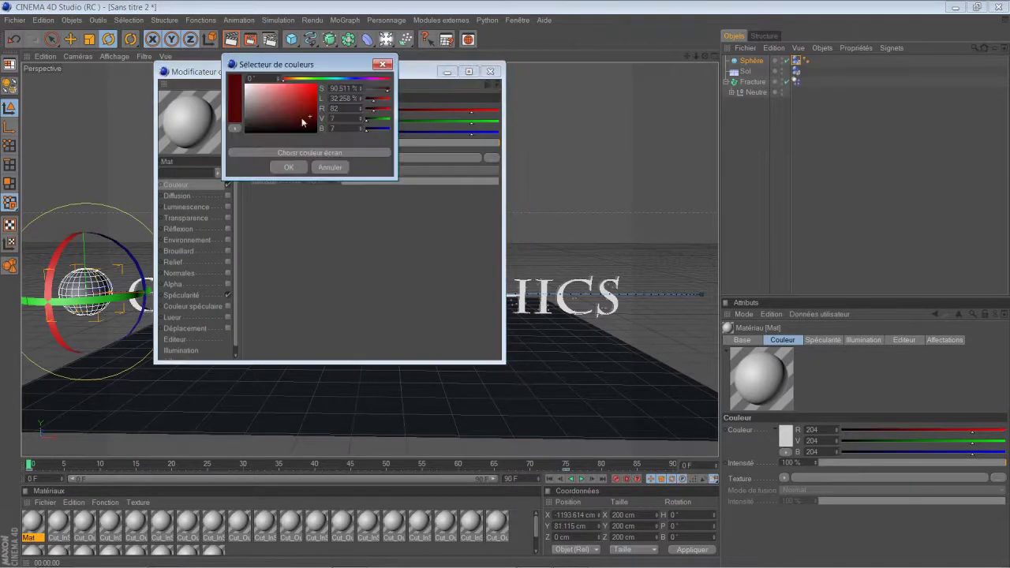
click(286, 168)
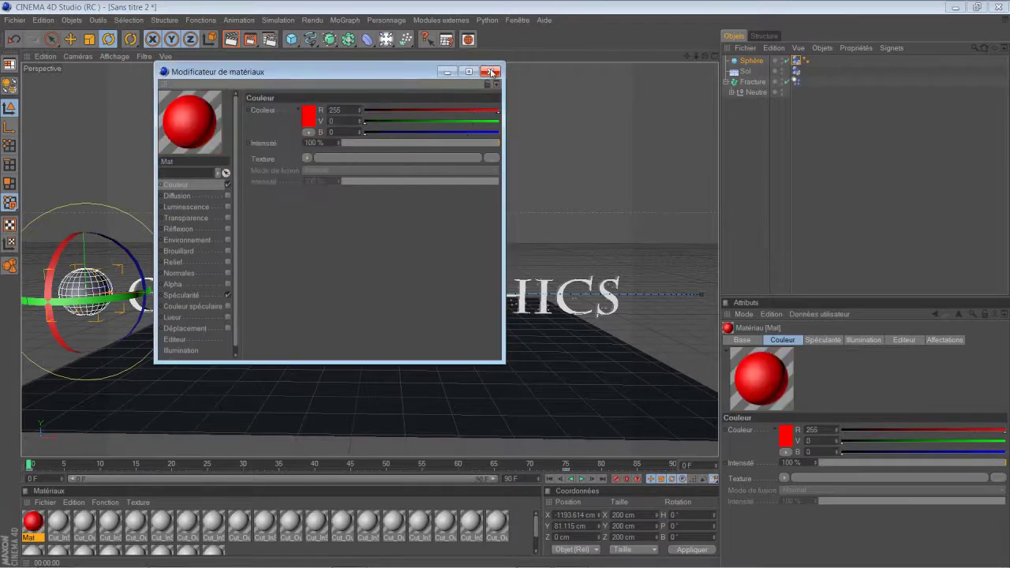
click(491, 71)
drag(32, 531, 759, 96)
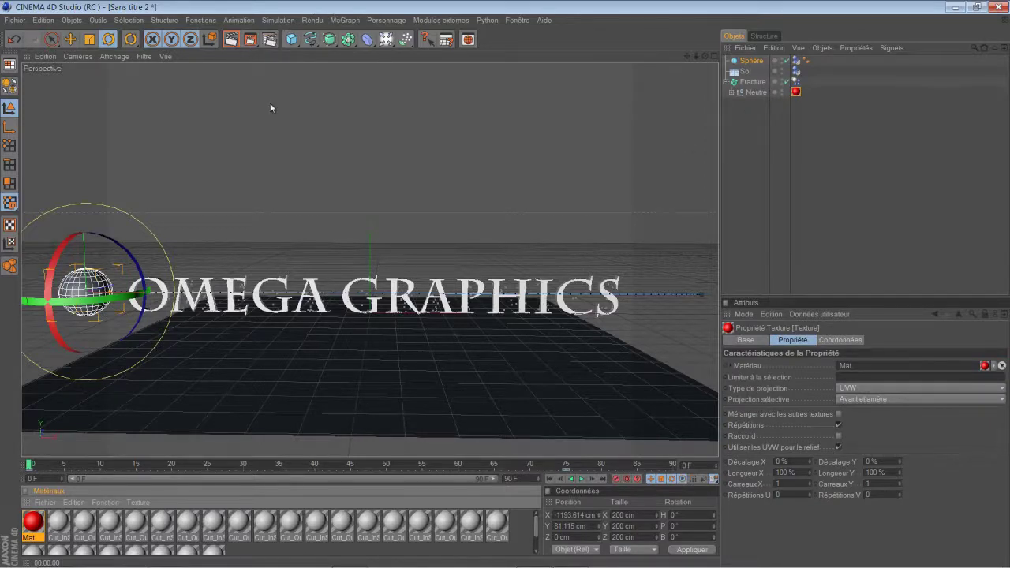
Step: Play the simulation to frame 25 and render the view to check the material on the letters
click(581, 478)
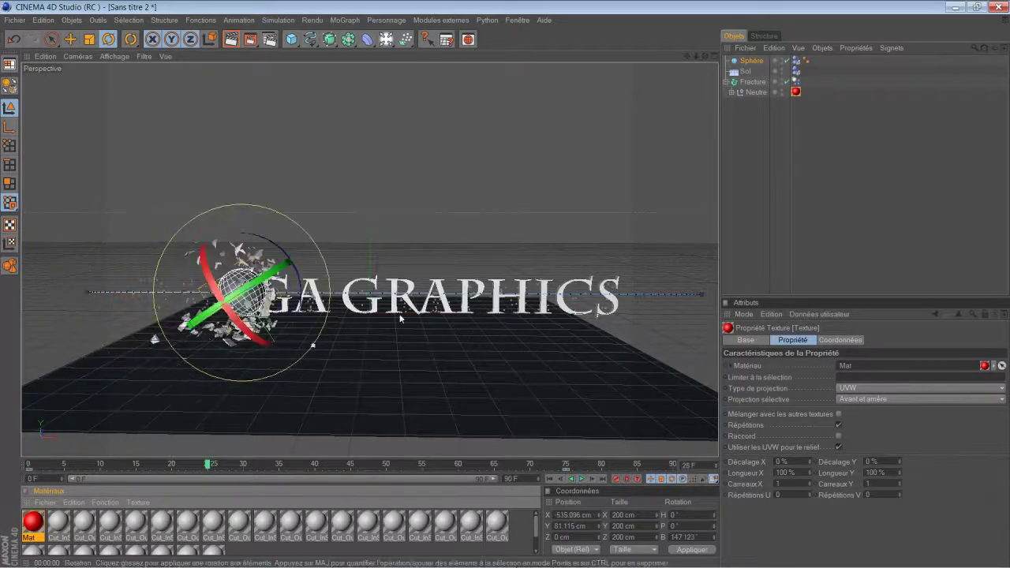
click(231, 39)
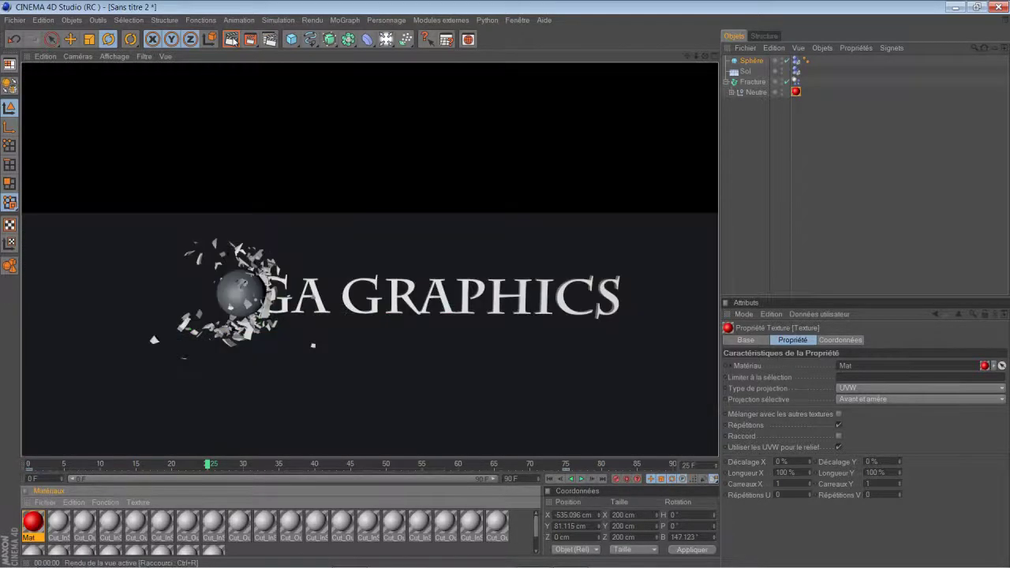
click(400, 424)
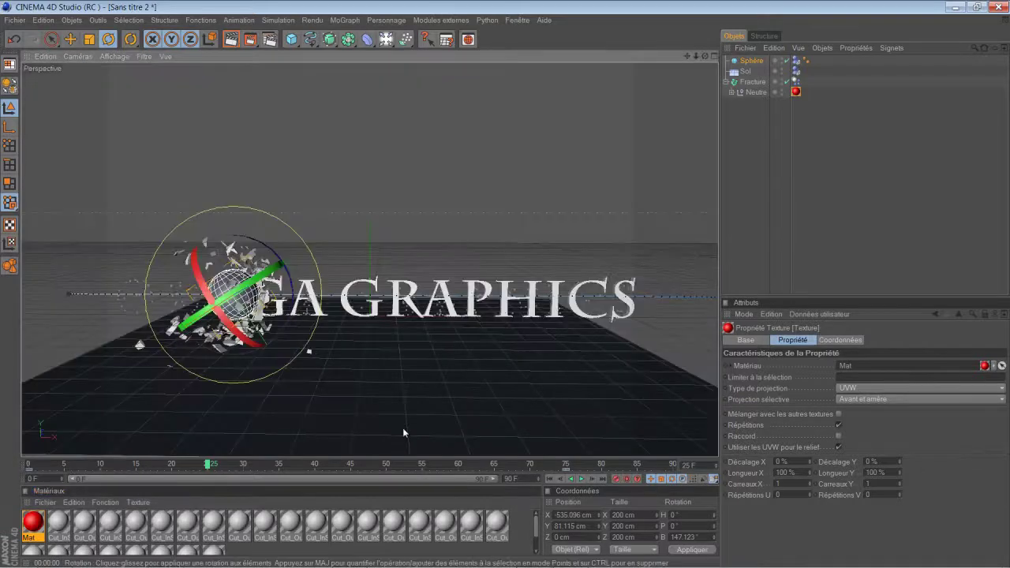
scroll(403, 432, down, 1)
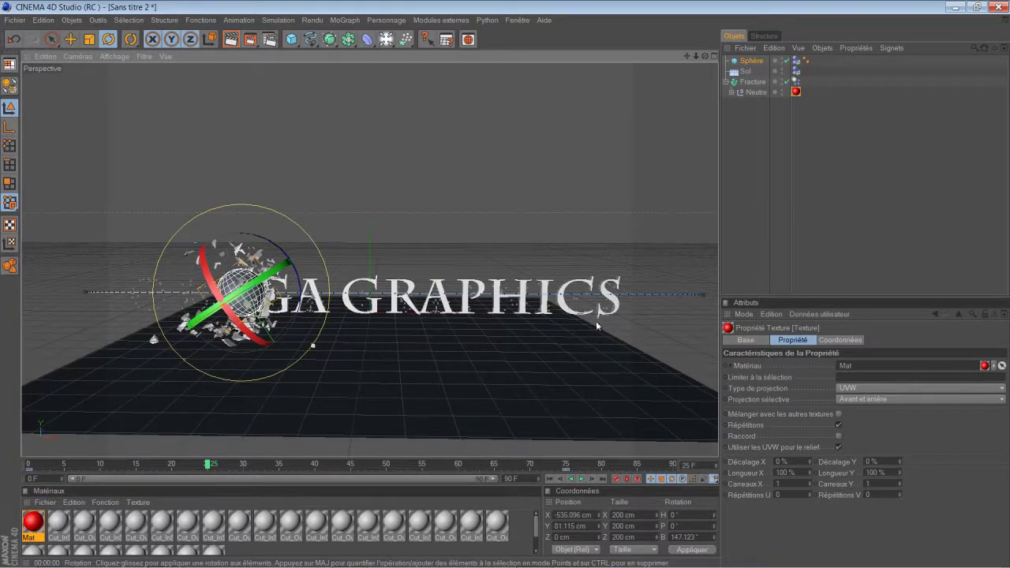
Step: Delete all the materials, including the Cut_InSide and Cut_OutSide ones, and remove the empty texture tag from the Neutre group
drag(249, 553, 58, 525)
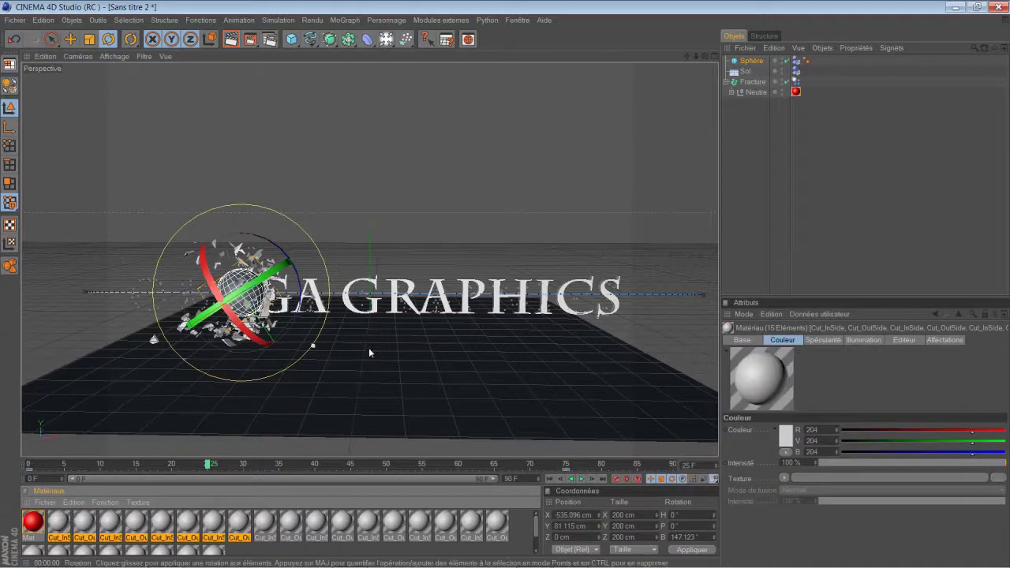
drag(232, 555, 162, 534)
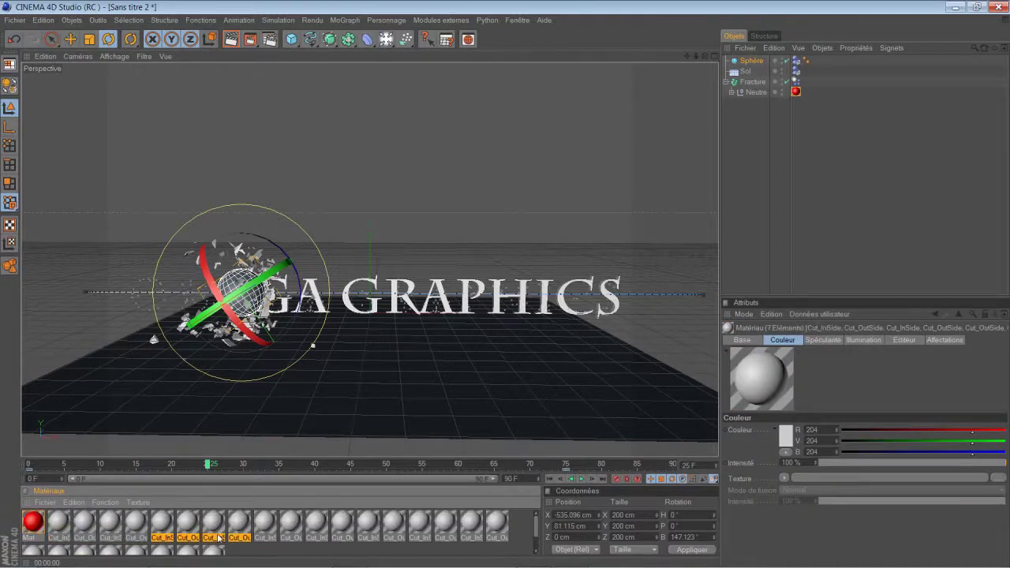
click(44, 525)
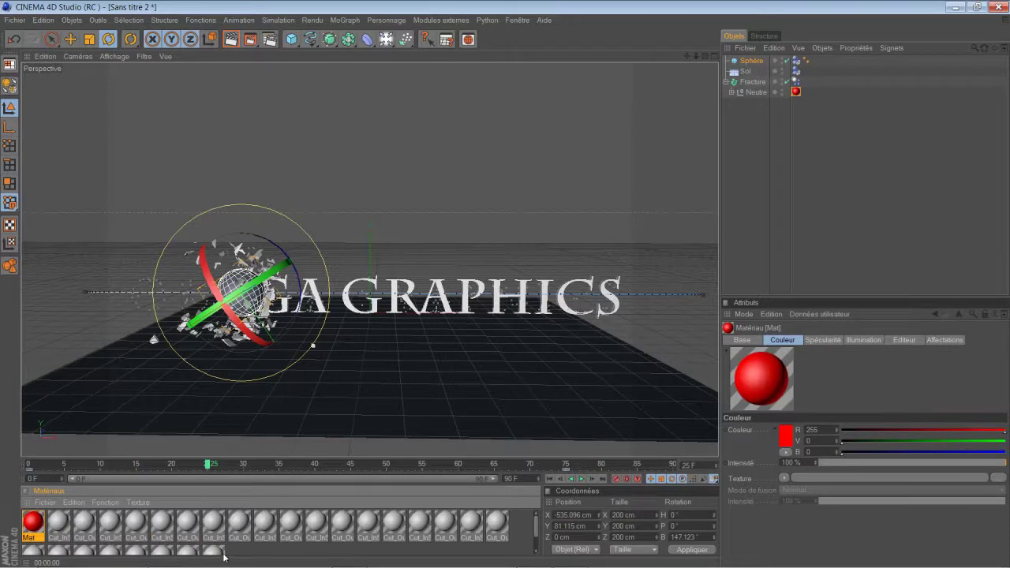
scroll(273, 521, down, 1)
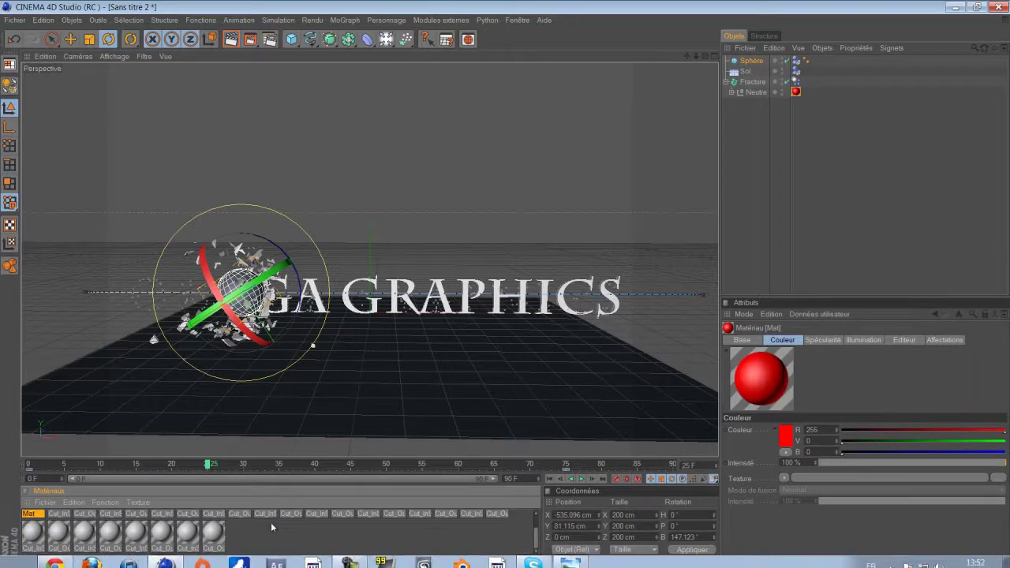
shift+click(219, 538)
key(Delete)
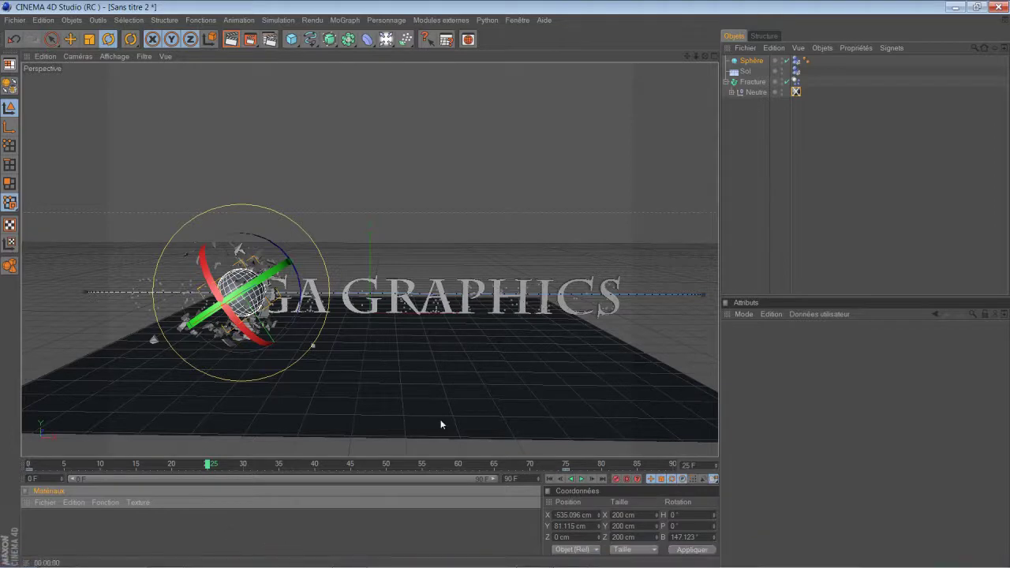
click(796, 92)
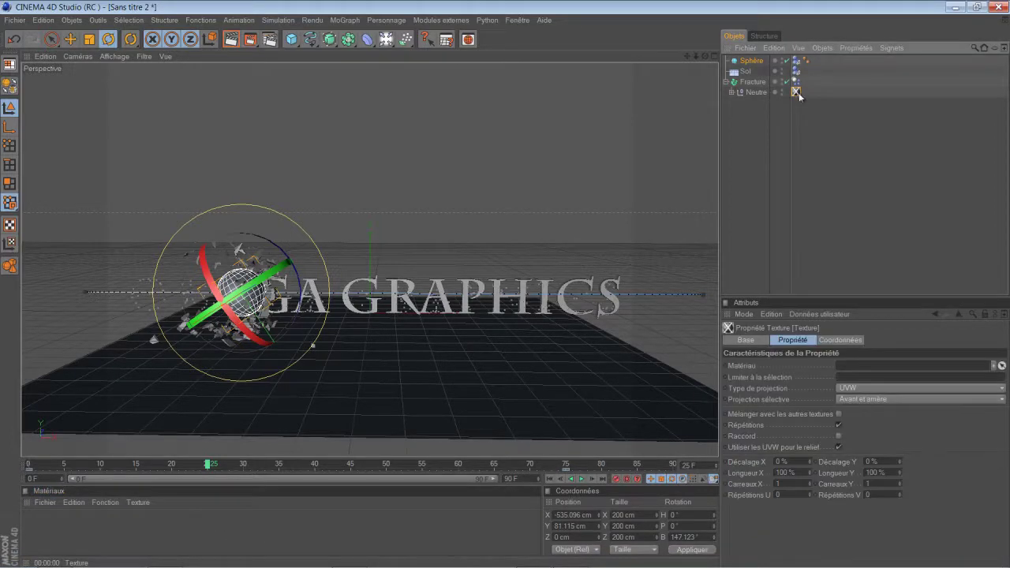
key(Delete)
Step: Expand the Neutre group and select all its letter fracture objects, from a.1_Thrausi_23 to G.1_Thrausi_20
click(731, 92)
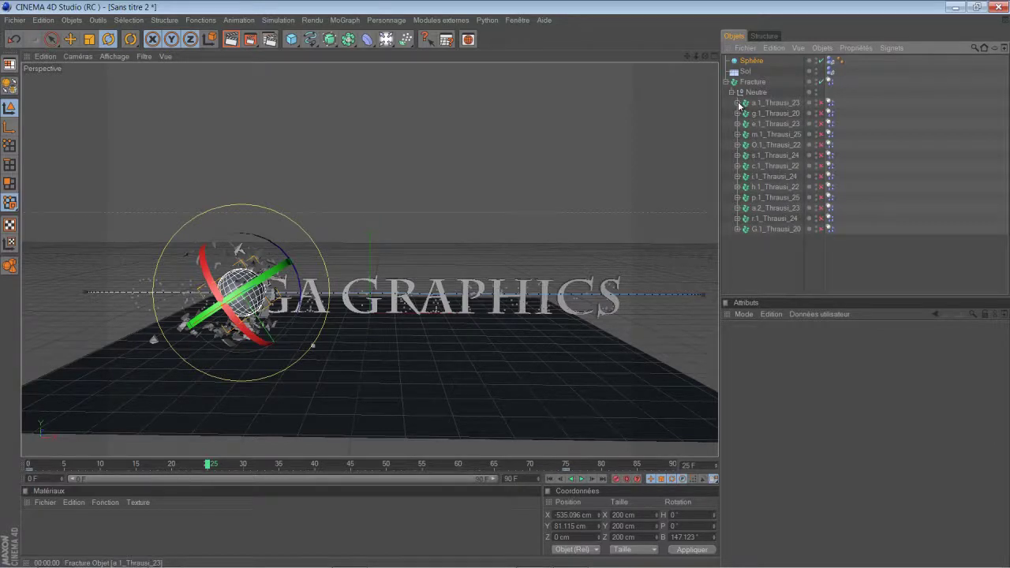
click(738, 103)
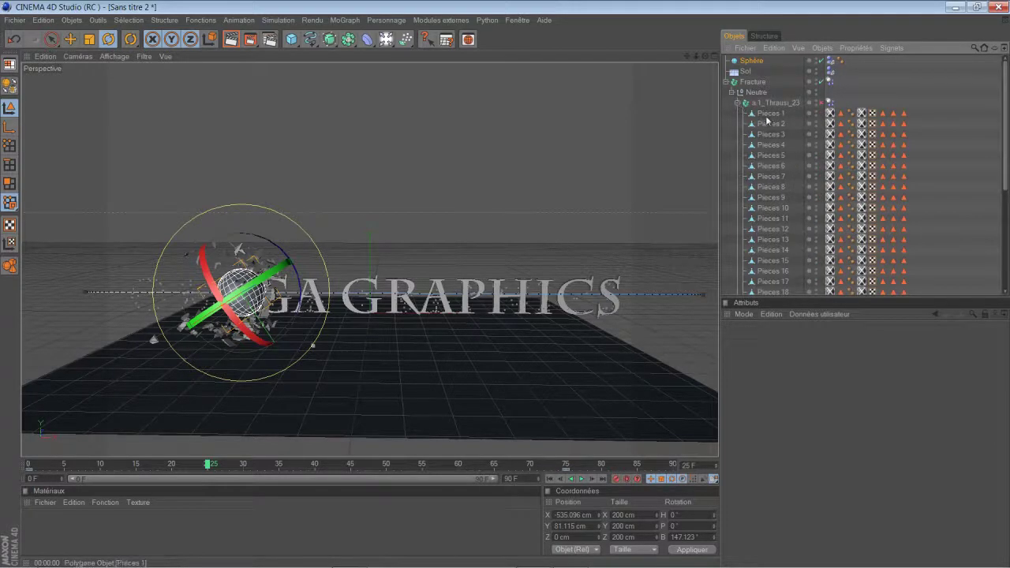
click(767, 114)
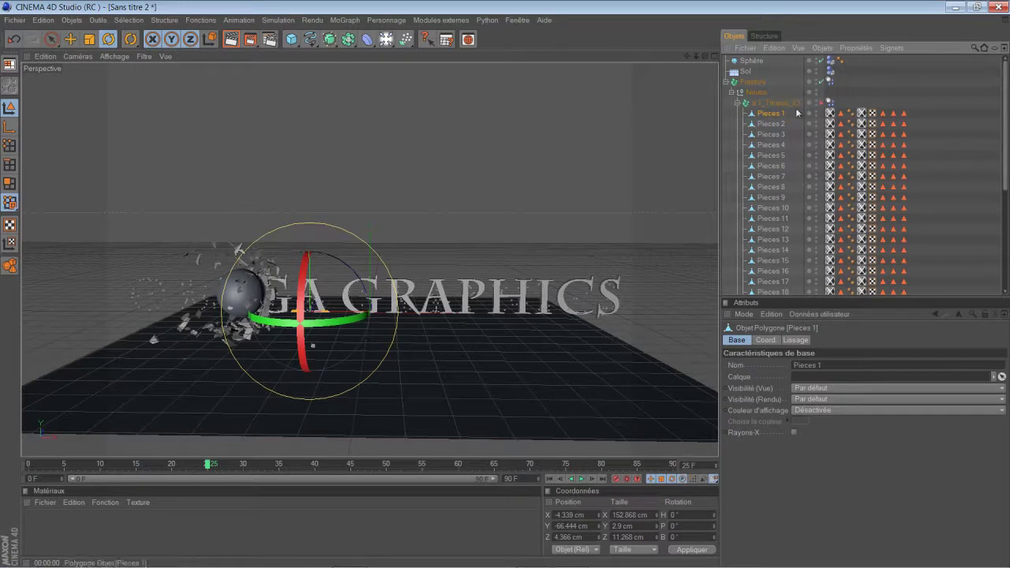
click(738, 104)
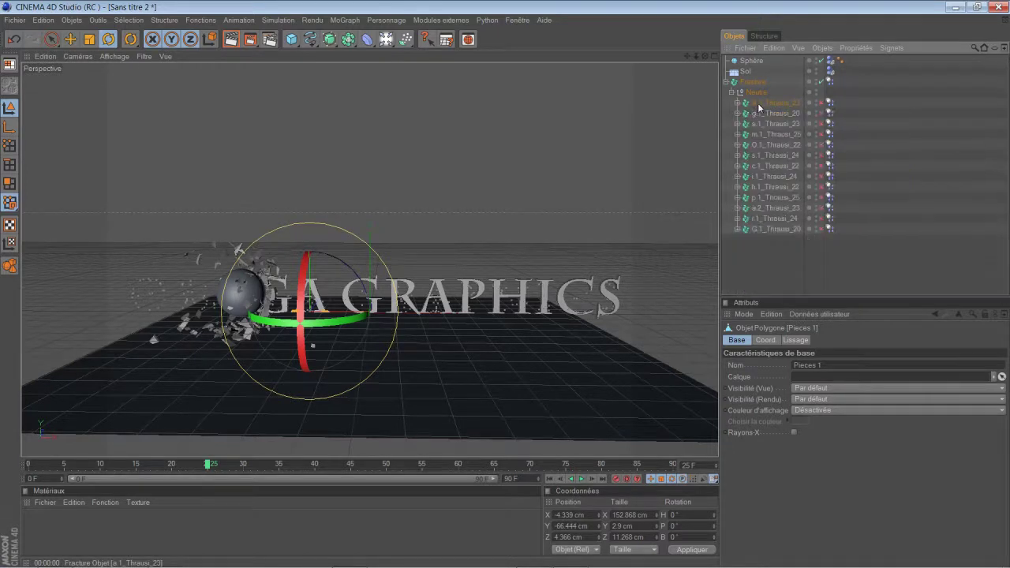
click(775, 229)
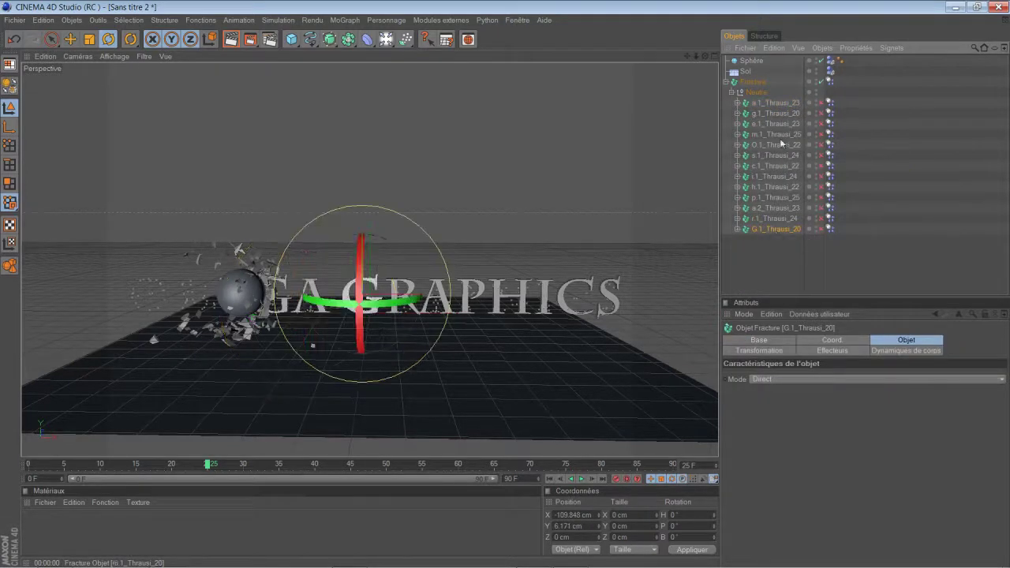
ctrl+click(783, 104)
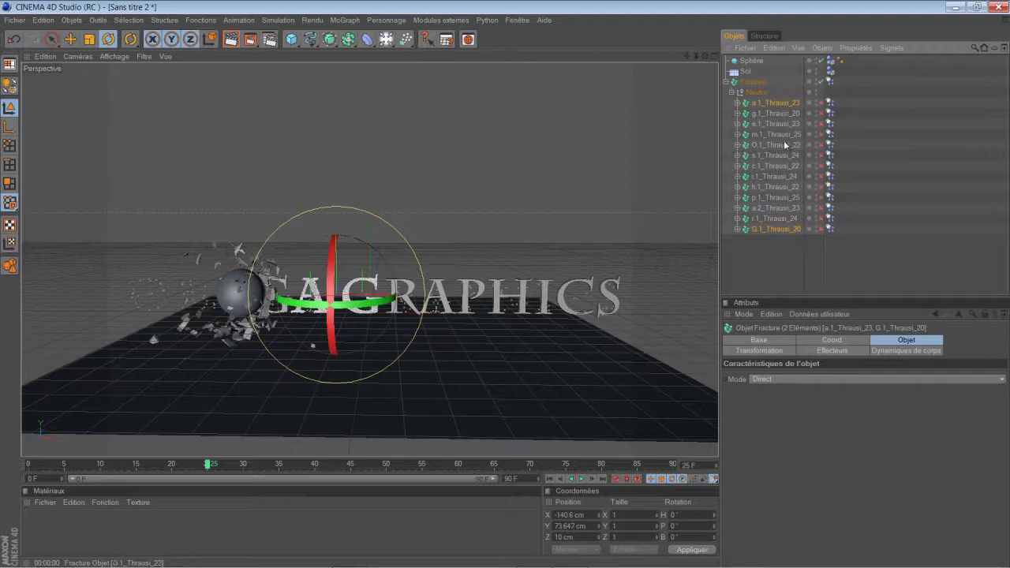
click(782, 108)
shift+click(780, 230)
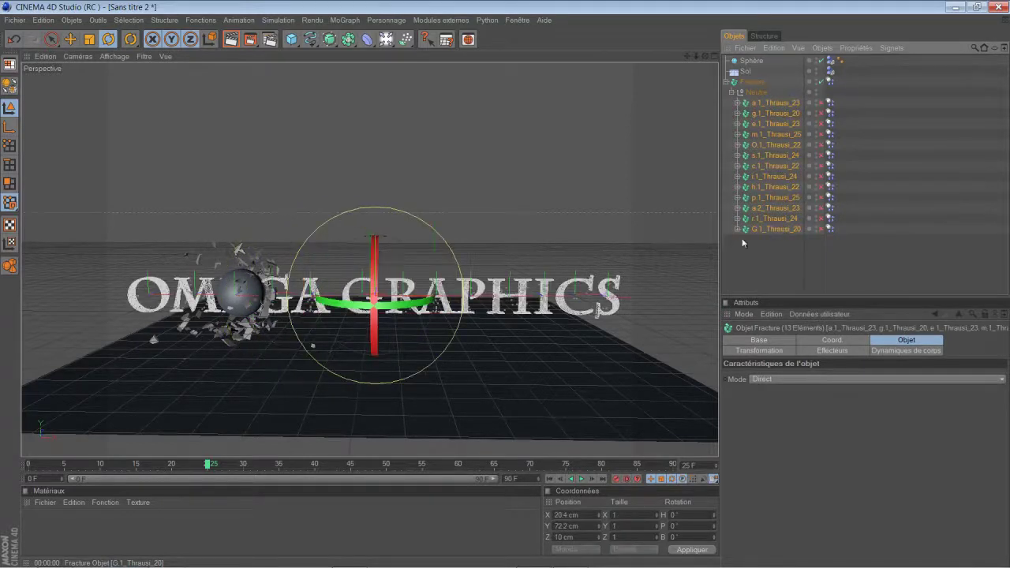
Step: Create a new material and set its colour to pure red (RGB 255, 0, 0)
double_click(207, 520)
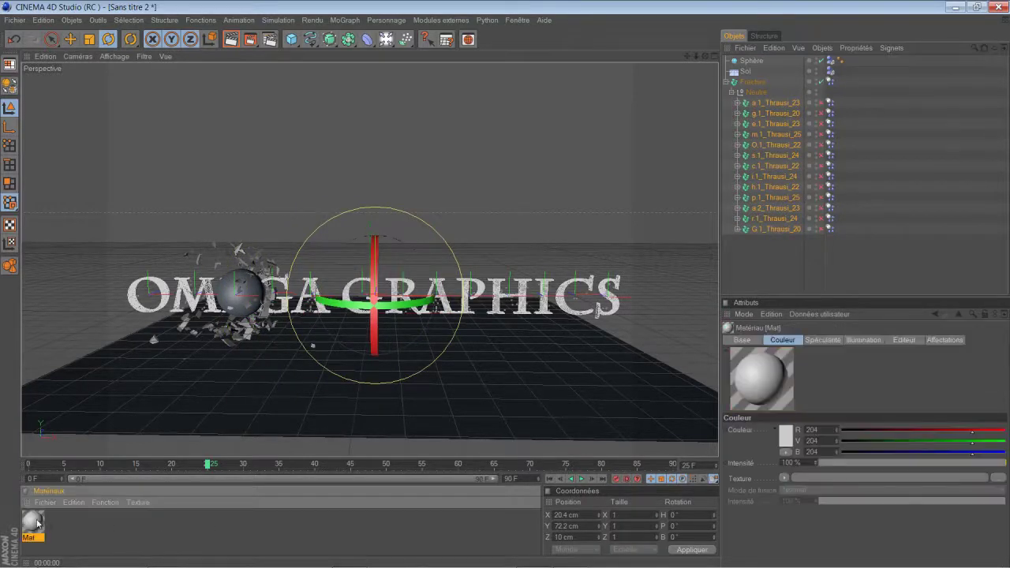
double_click(36, 522)
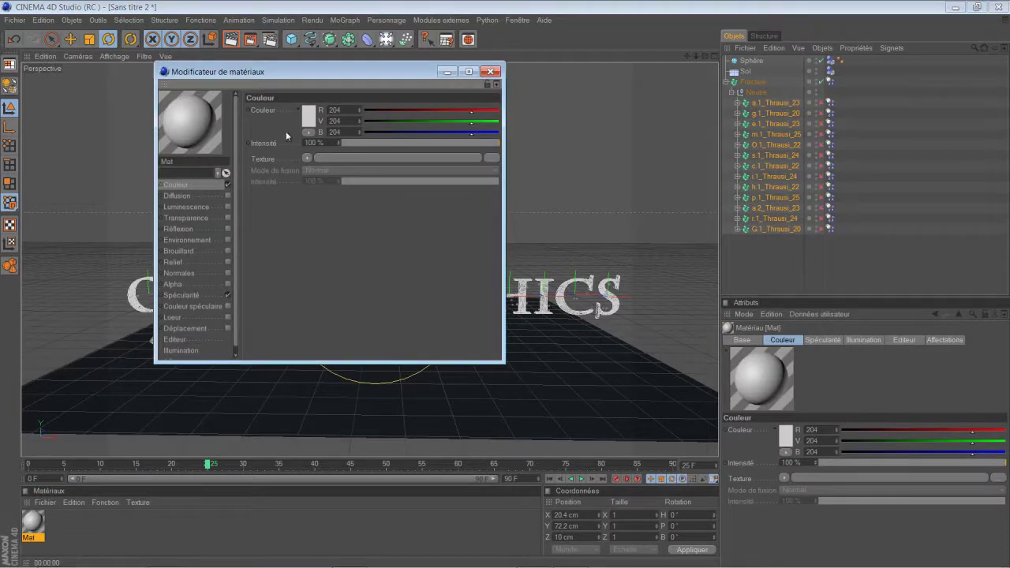
click(307, 118)
drag(290, 120, 391, 53)
click(289, 167)
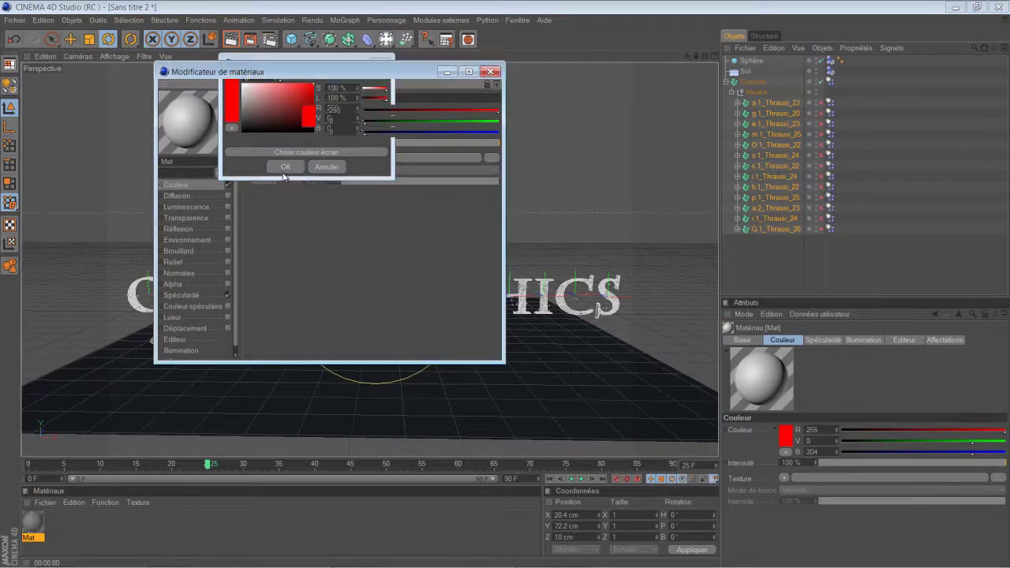
click(490, 71)
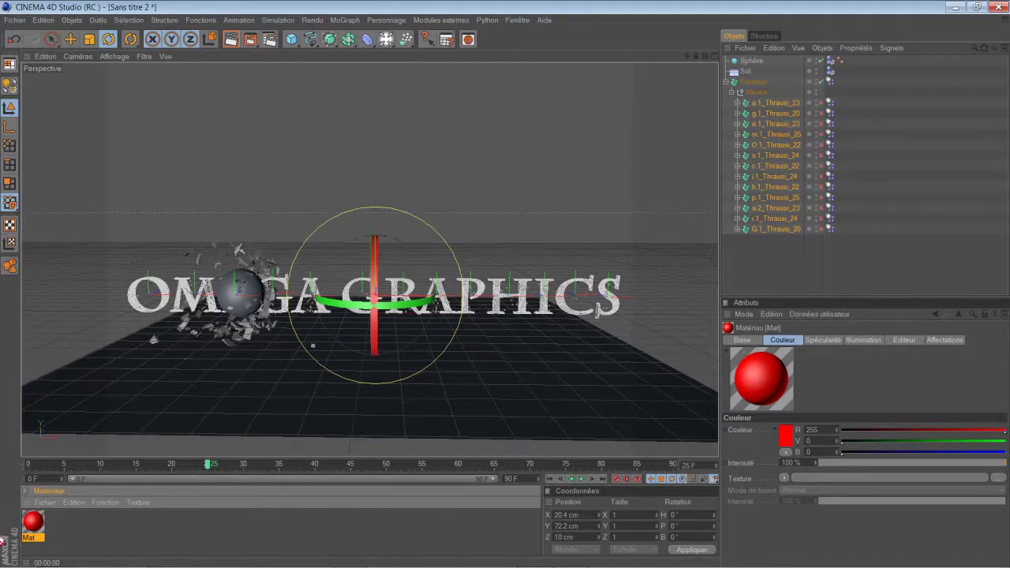
Step: Apply the red material to the selected letter fracture objects and render the view to check it
right_click(38, 526)
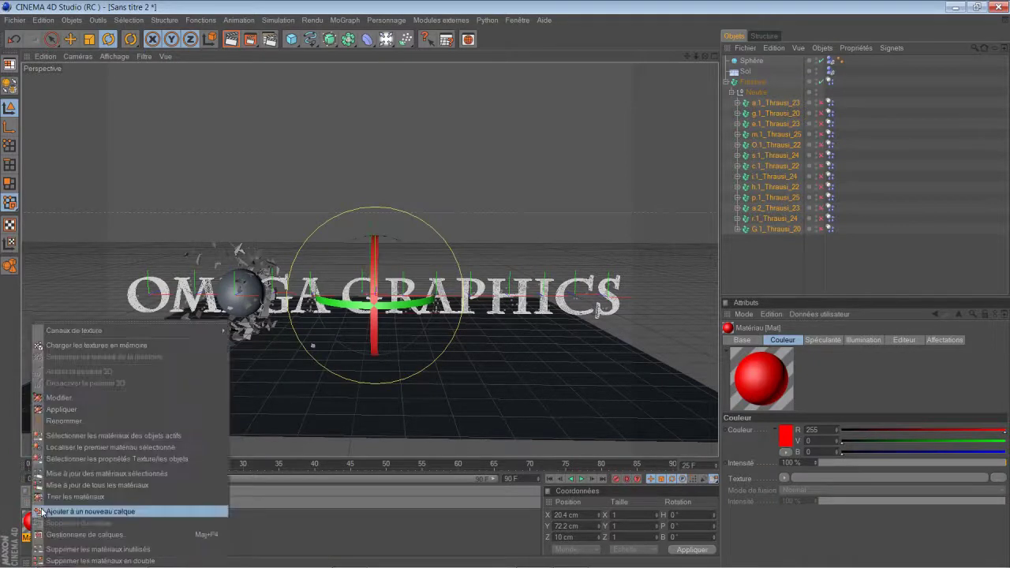
click(89, 409)
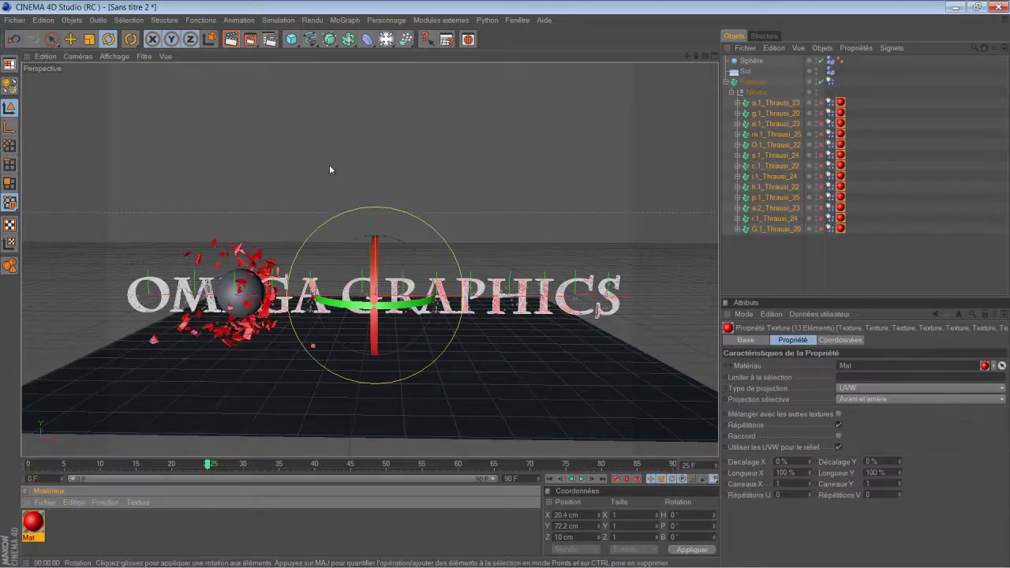
click(231, 40)
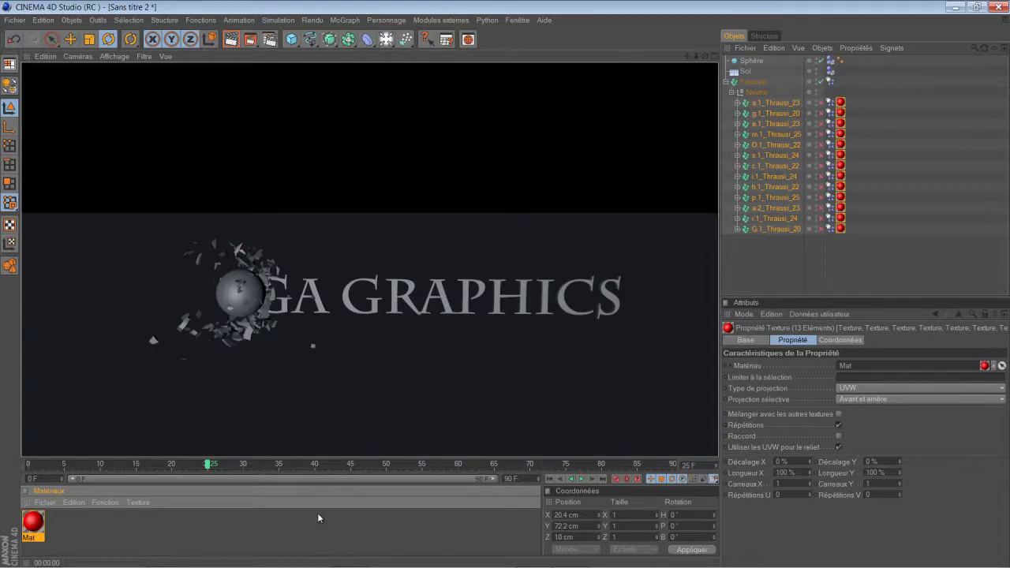
Step: Look inside a.1_Thrausi_23 and delete the red texture tags from all the letter fracture objects
click(737, 104)
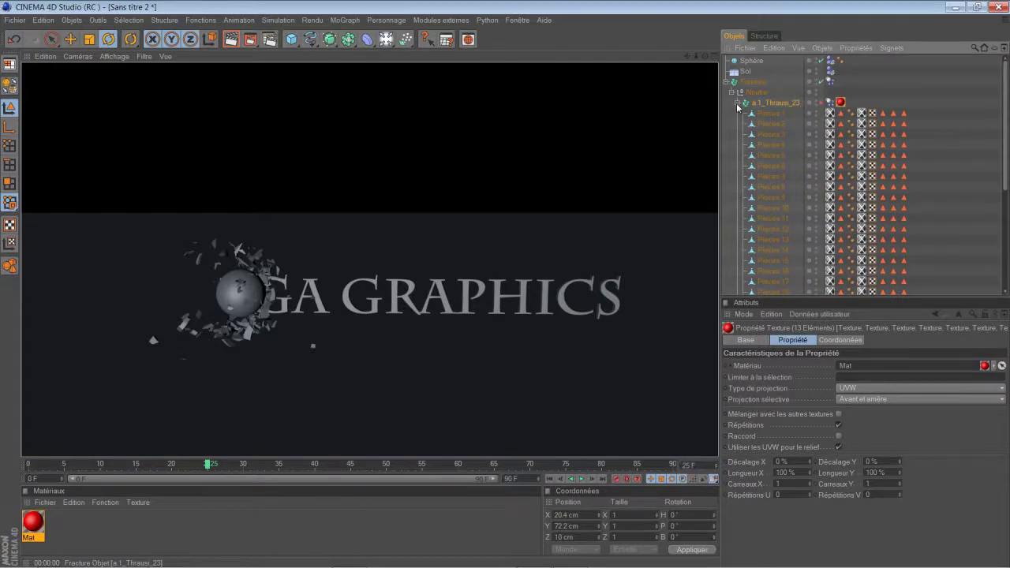
click(737, 103)
key(Delete)
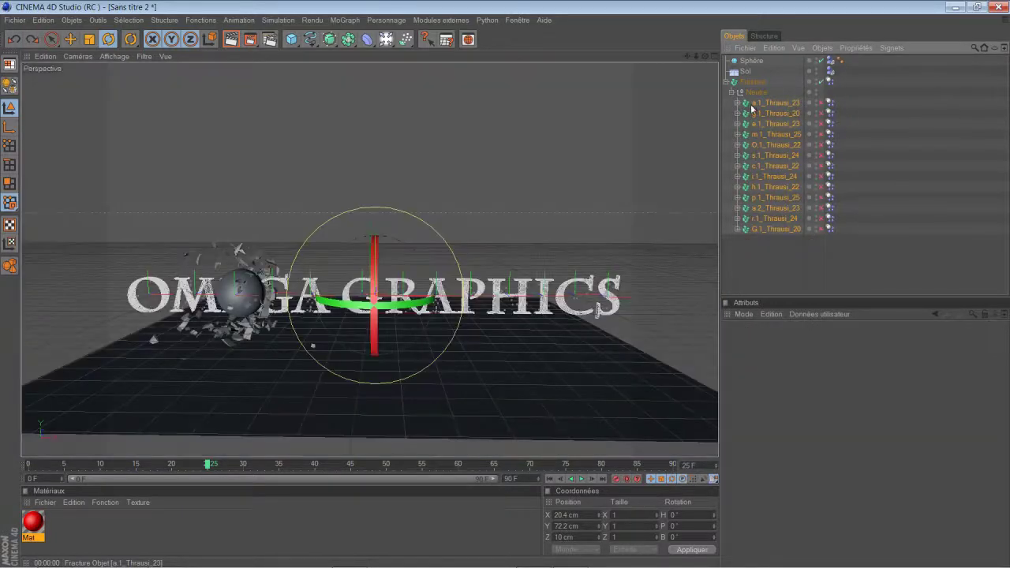
Step: Select Pieces 1 to Pieces 23 inside a.1_Thrausi_23 and apply the red material Mat to them
click(737, 103)
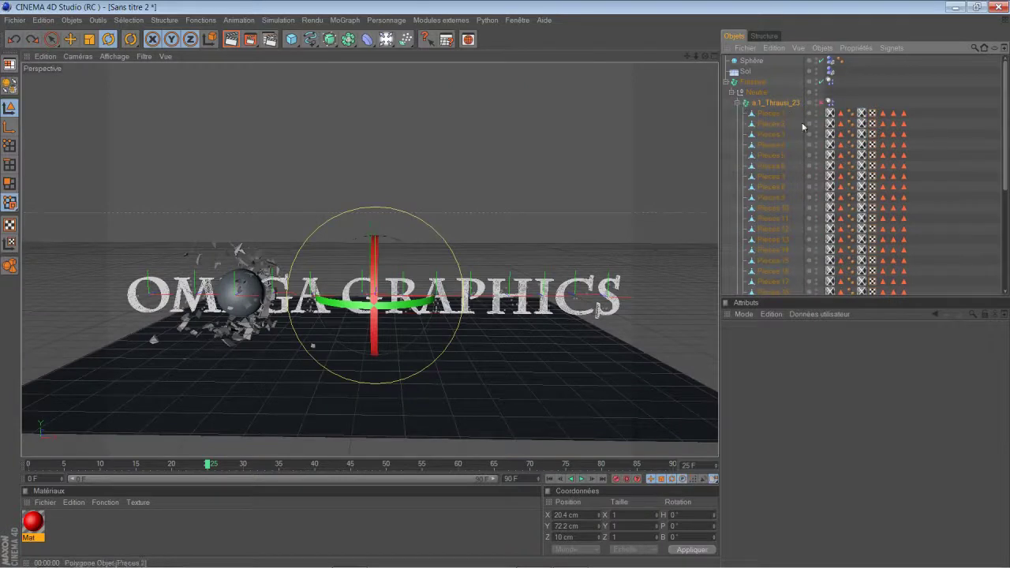
click(779, 114)
scroll(781, 119, down, 5)
shift+click(783, 164)
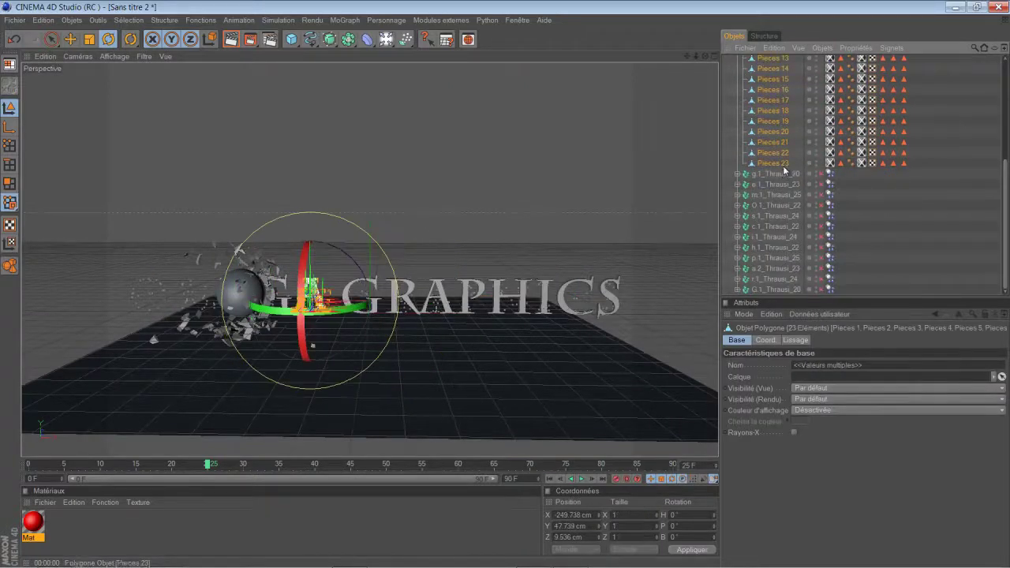
right_click(36, 534)
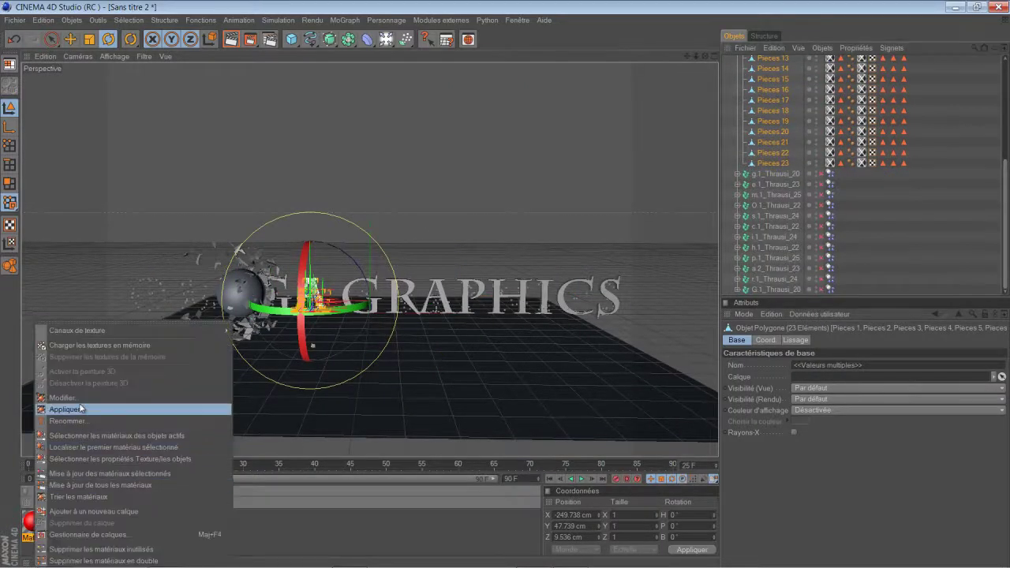
click(82, 409)
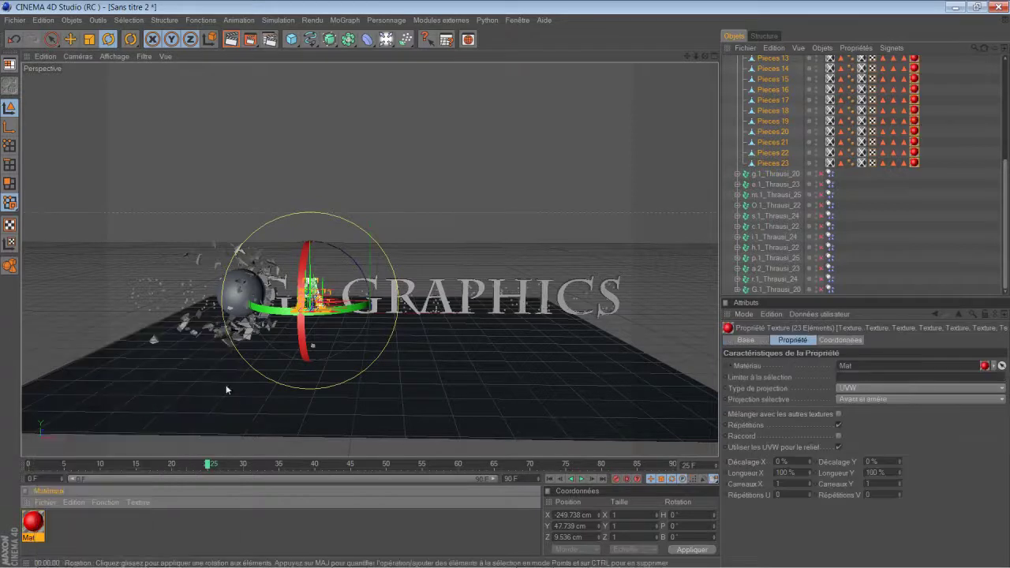
Step: Select Pieces 1 to Pieces 20 inside g.1_Thrausi_20 and apply the red material Mat to them
click(739, 175)
click(770, 187)
scroll(813, 207, down, 6)
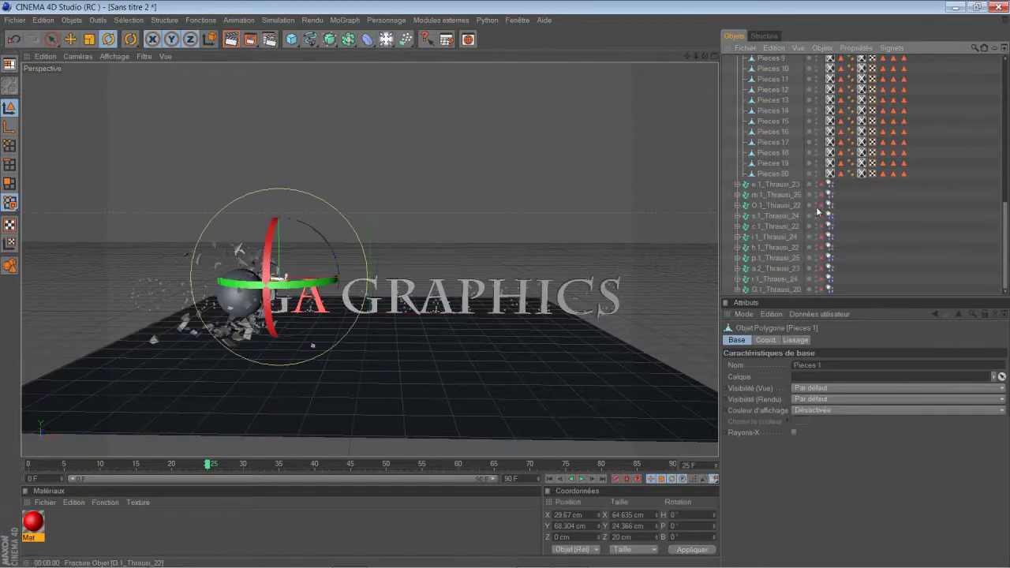
shift+click(777, 173)
right_click(27, 525)
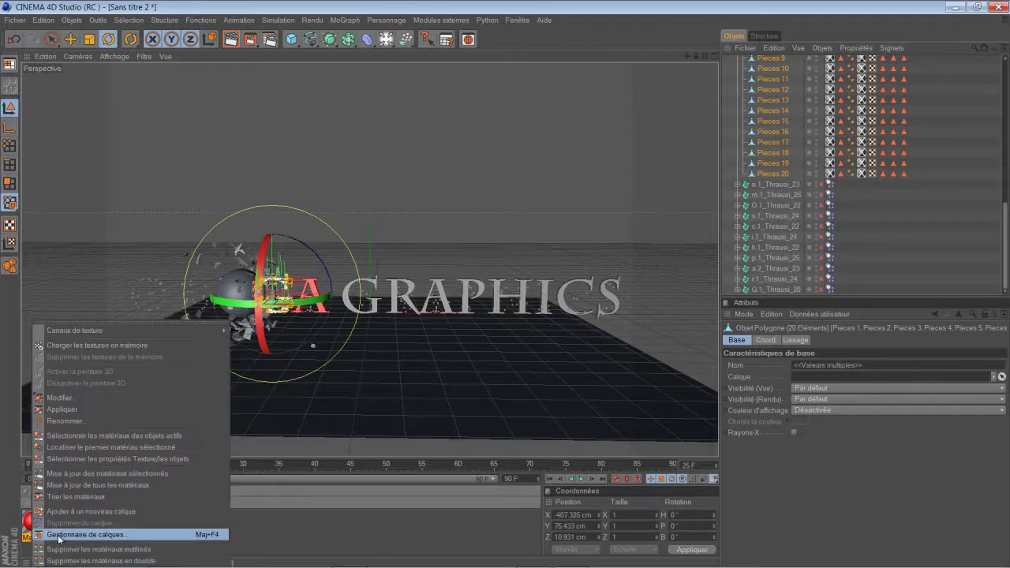
click(73, 401)
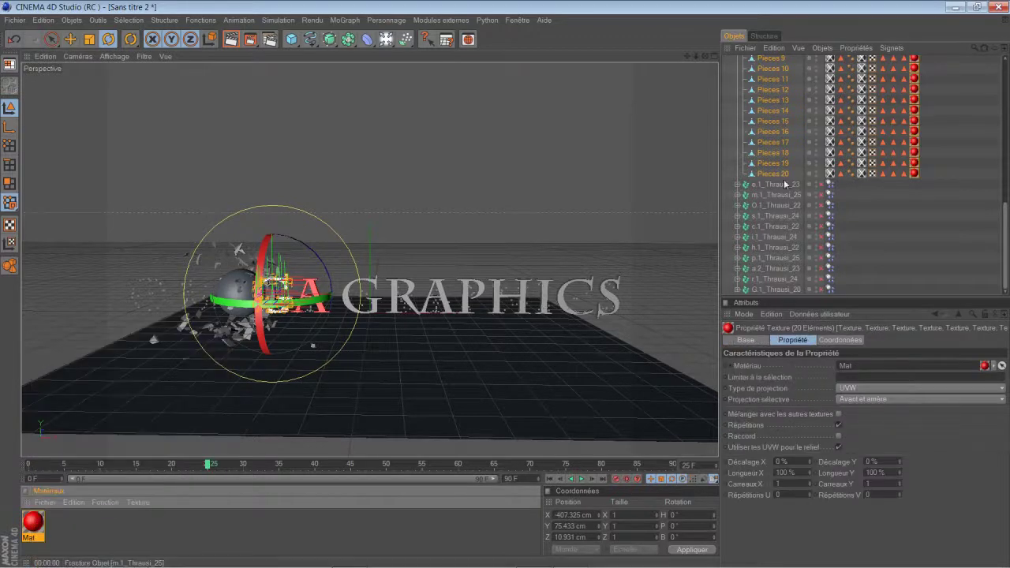
Step: Select Pieces 1 to Pieces 23 inside e.1_Thrausi_23 and apply the red material Mat to them
click(737, 184)
click(768, 198)
scroll(767, 198, down, 5)
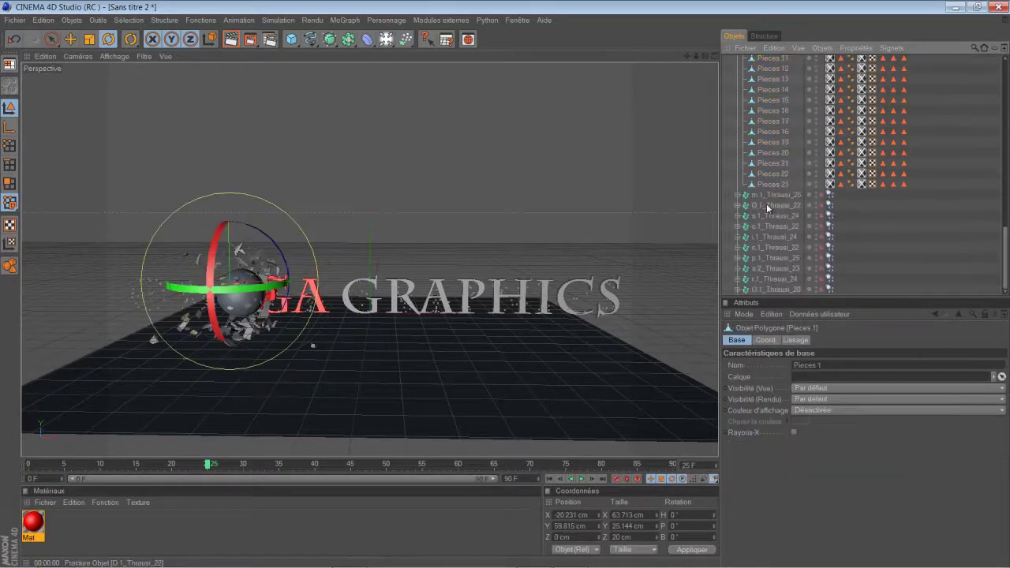
shift+click(778, 184)
right_click(36, 524)
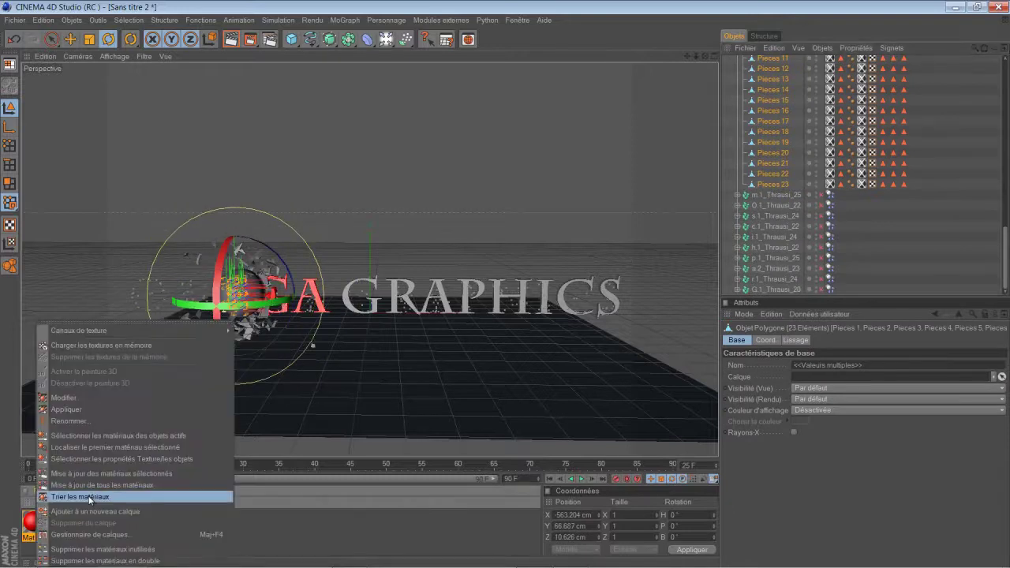
click(126, 409)
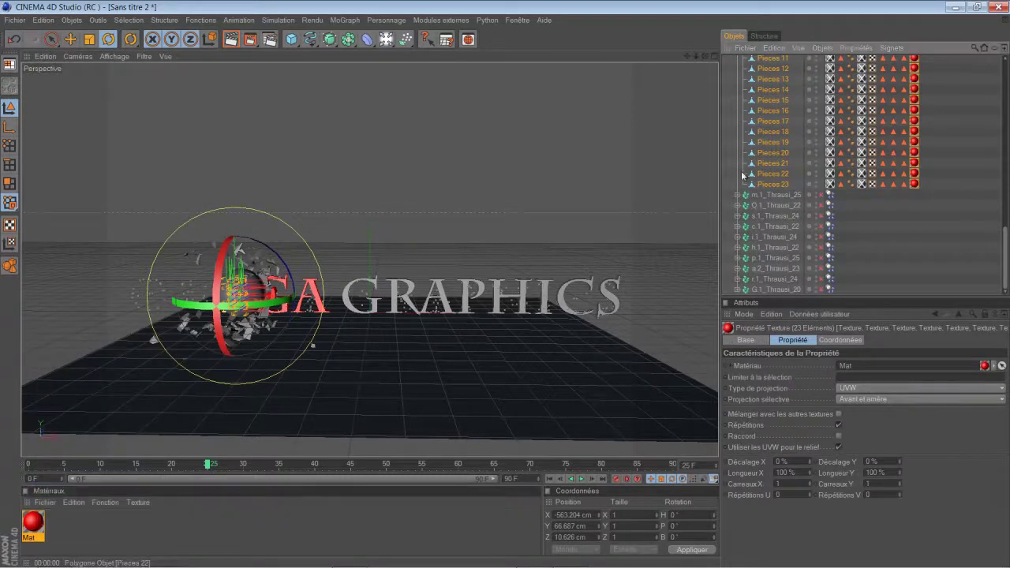
Step: Select Pieces 1 to Pieces 25 inside m.1_Thrausi_25 and apply the red material Mat to them
click(777, 201)
click(737, 196)
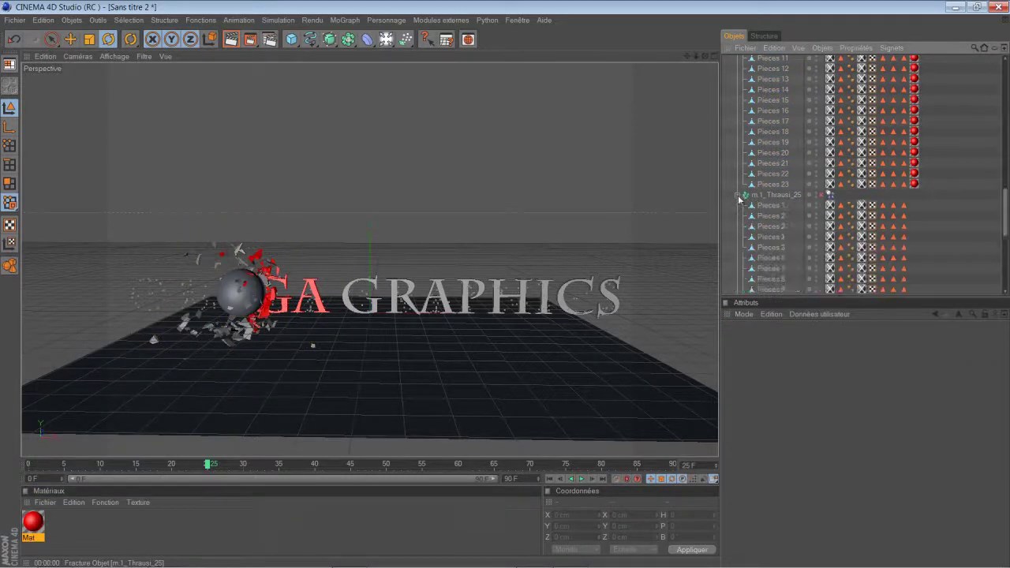
click(763, 206)
scroll(769, 214, down, 8)
shift+click(778, 207)
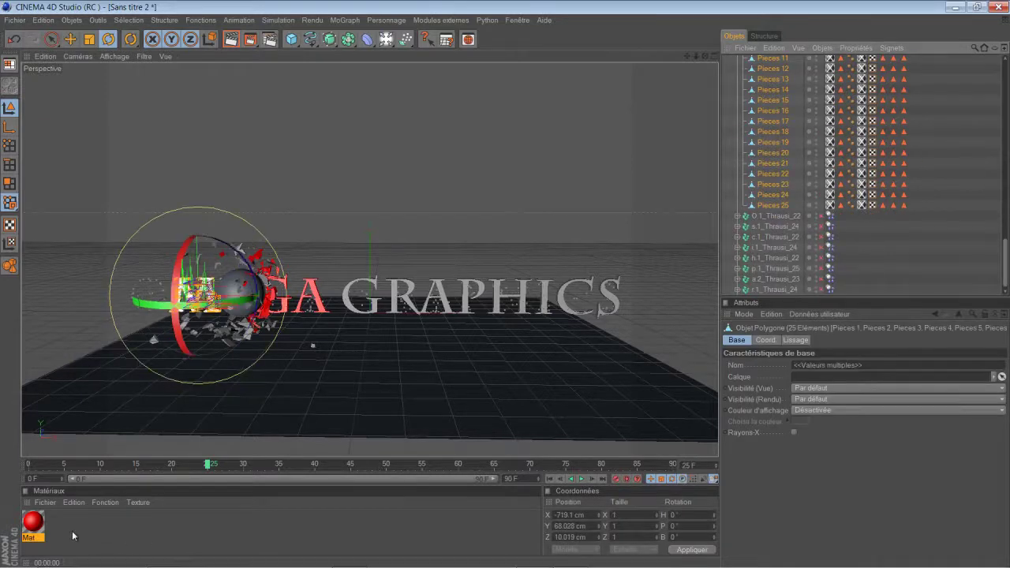
right_click(33, 523)
click(104, 409)
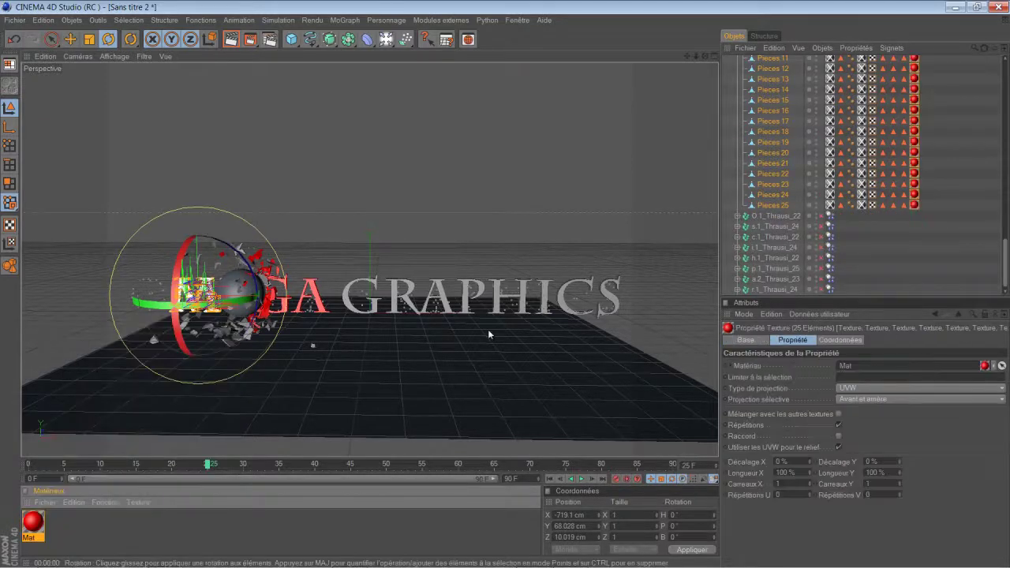
Step: Select Pieces 1 to Pieces 22 inside O.1_Thrausi_22 and apply the red material Mat to them
click(737, 206)
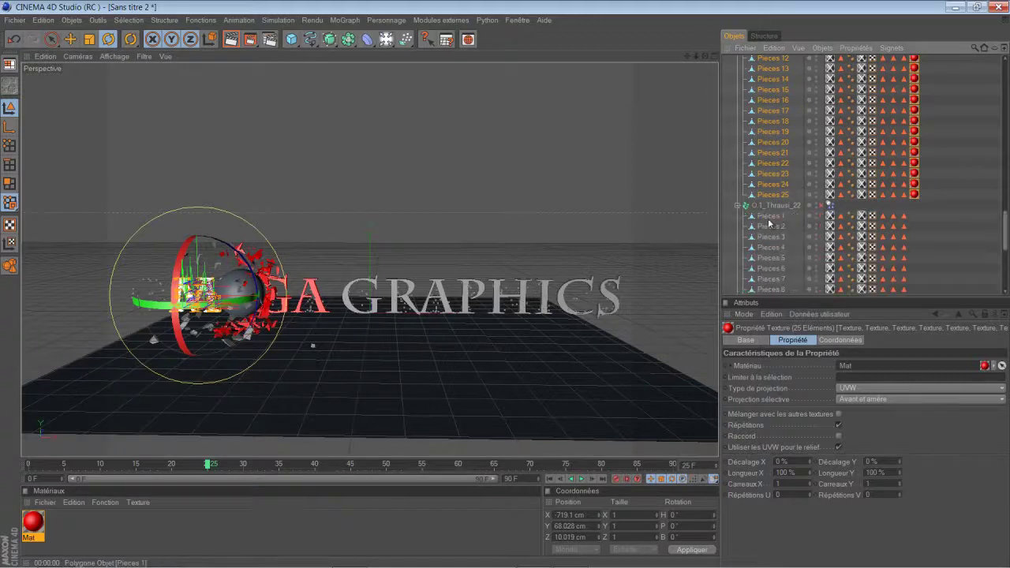
click(769, 217)
scroll(767, 224, down, 8)
shift+click(776, 206)
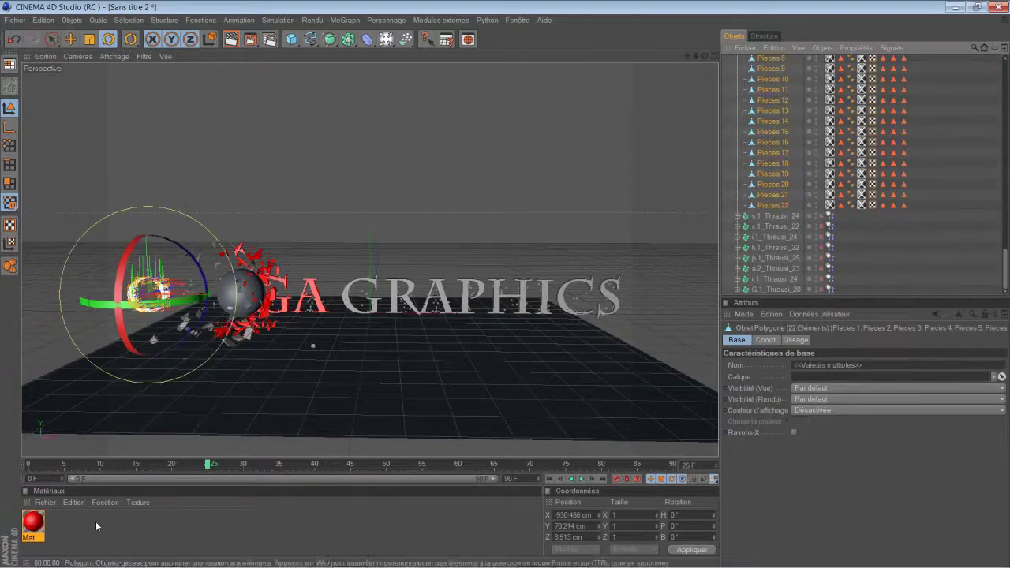
right_click(38, 524)
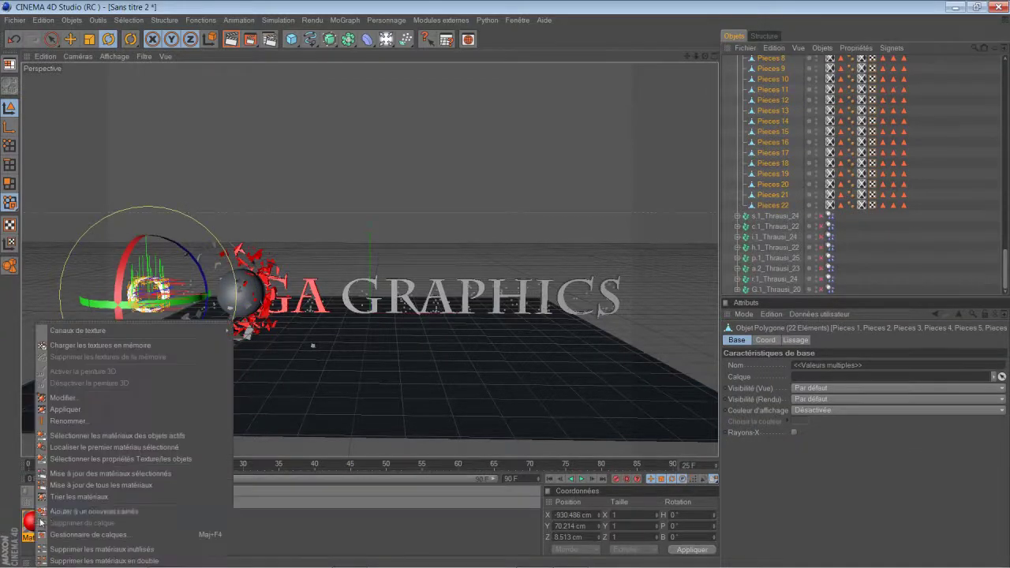
click(86, 410)
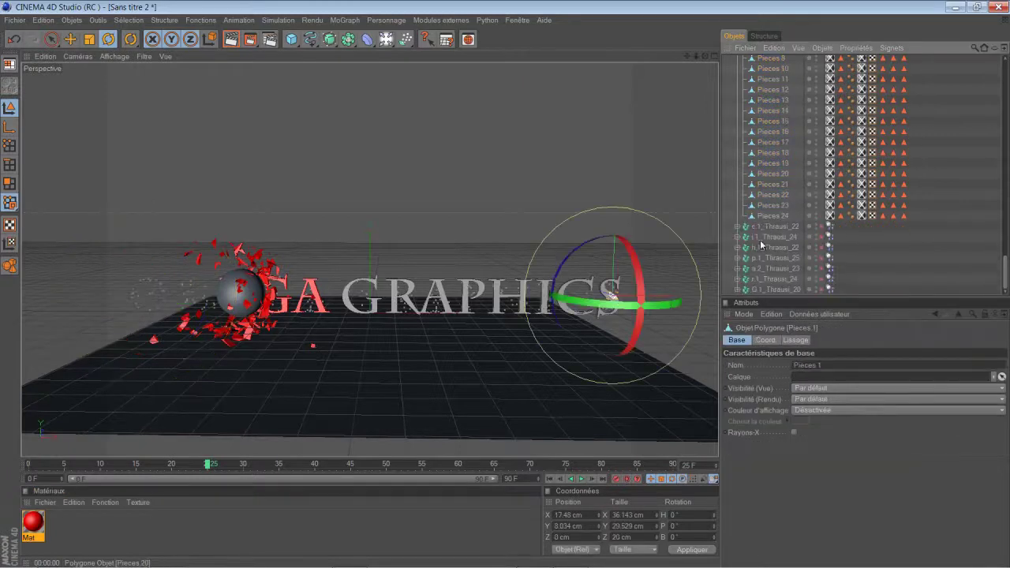
Step: Apply the red material Mat to Pieces 1 to 24 of s.1_Thrausi_24 and to Pieces 1 to 22 of c.1_Thrausi_22
right_click(30, 530)
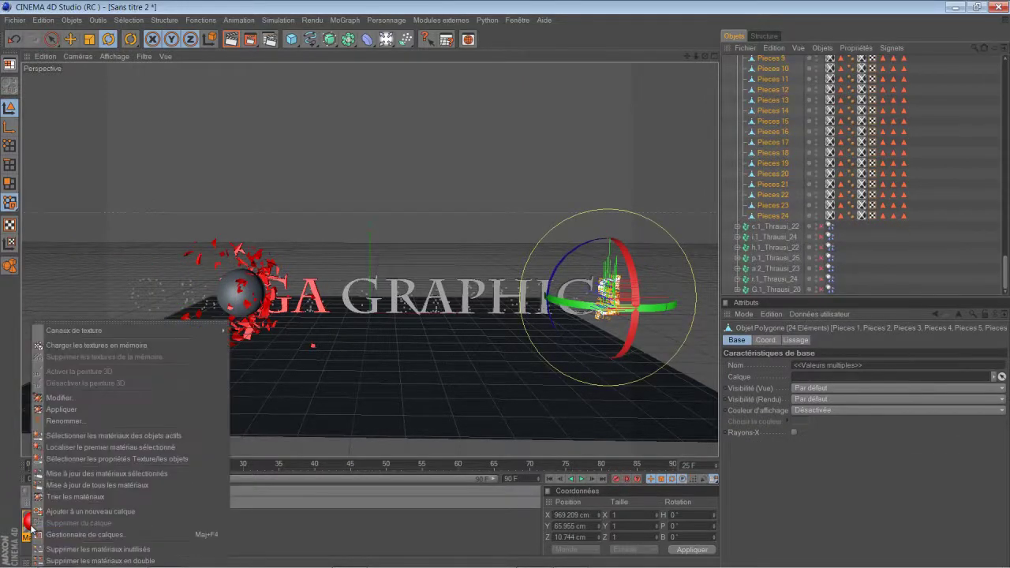
click(87, 408)
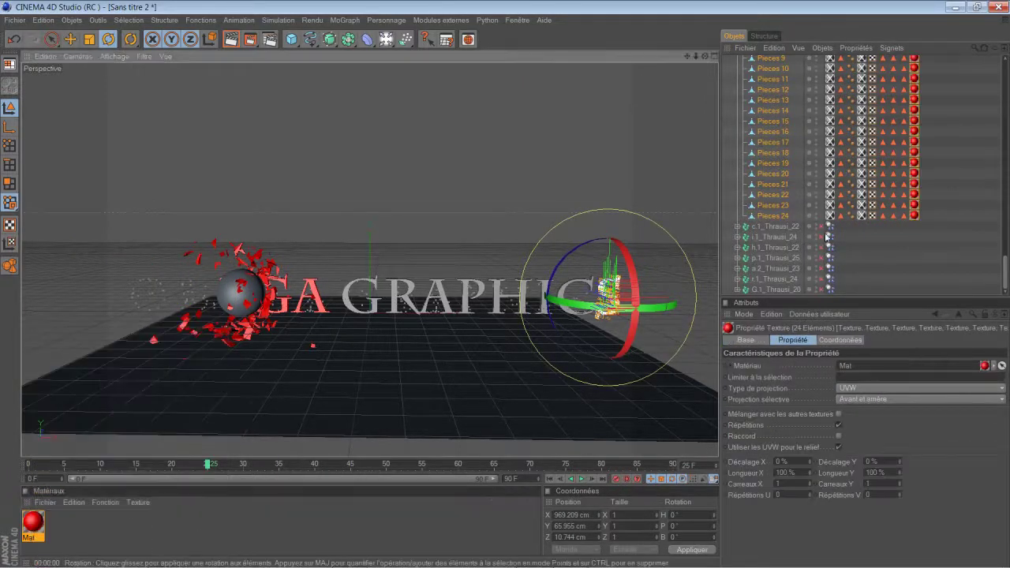
scroll(827, 237, down, 1)
click(738, 227)
click(771, 238)
scroll(771, 245, down, 5)
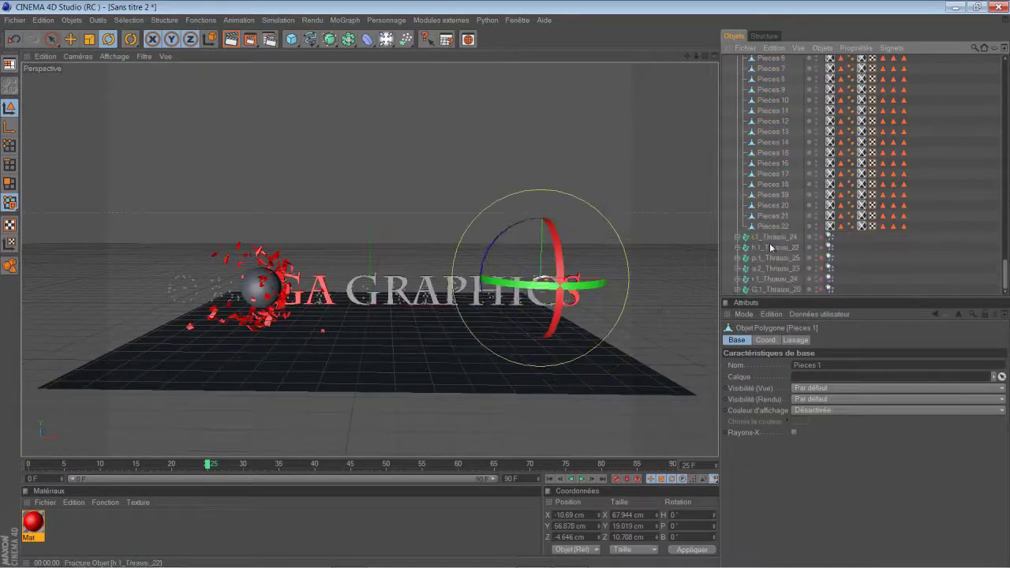
shift+click(773, 226)
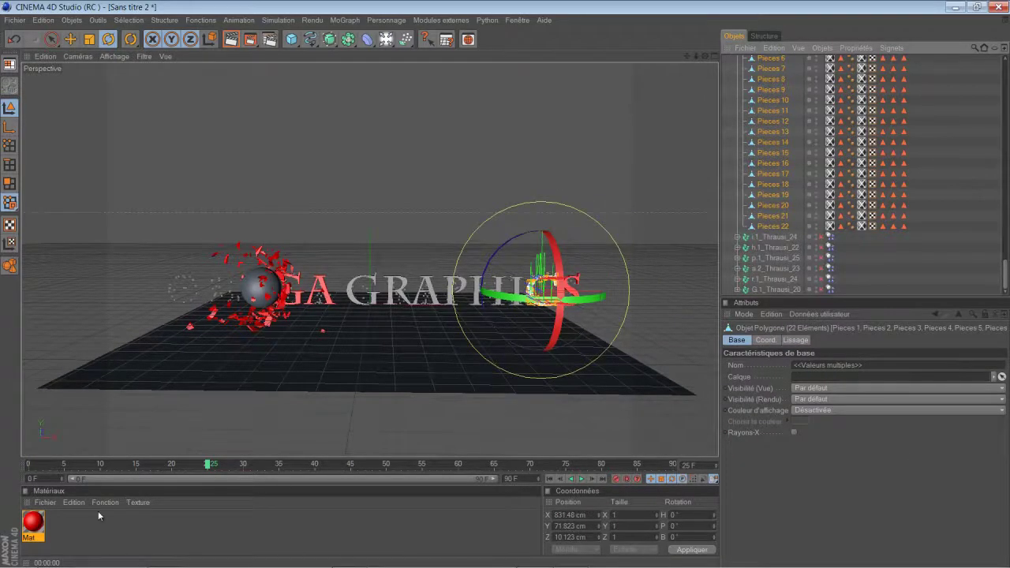
right_click(24, 523)
click(93, 419)
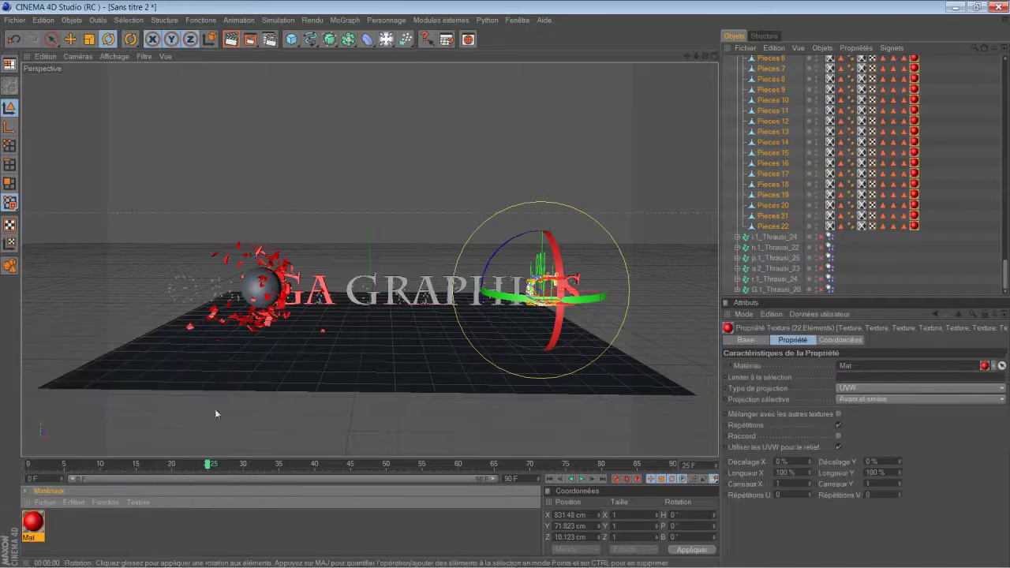
Step: Select Pieces 1 to Pieces 24 inside i.1_Thrausi_24 and apply the red material Mat to them
click(738, 238)
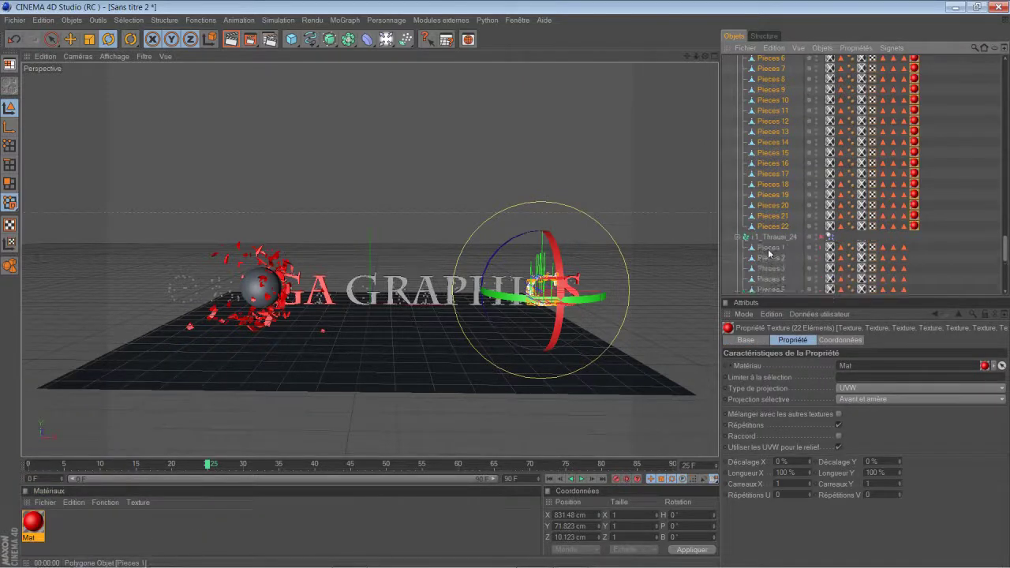
click(767, 249)
scroll(768, 252, down, 5)
shift+click(770, 237)
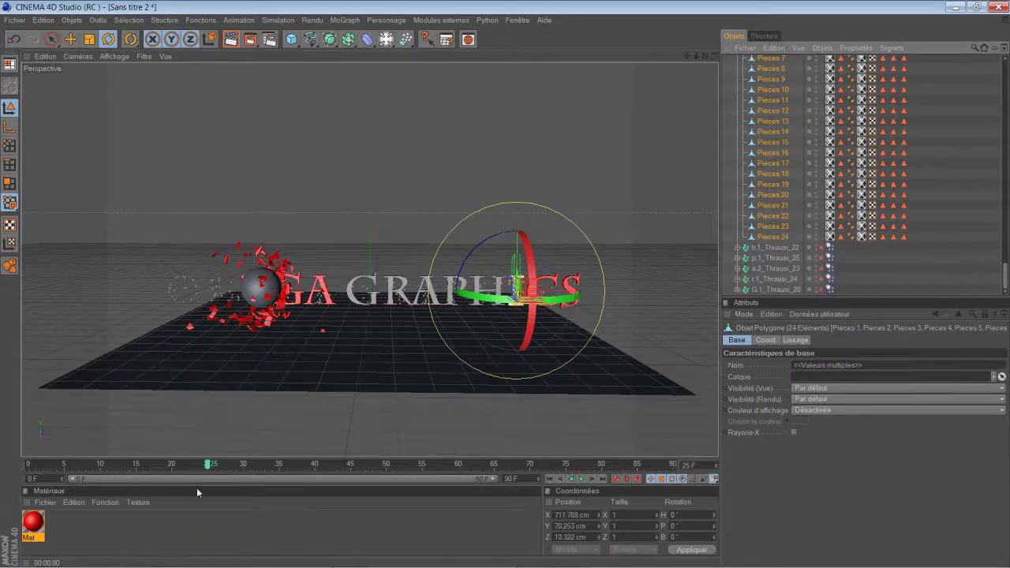
right_click(36, 531)
click(107, 410)
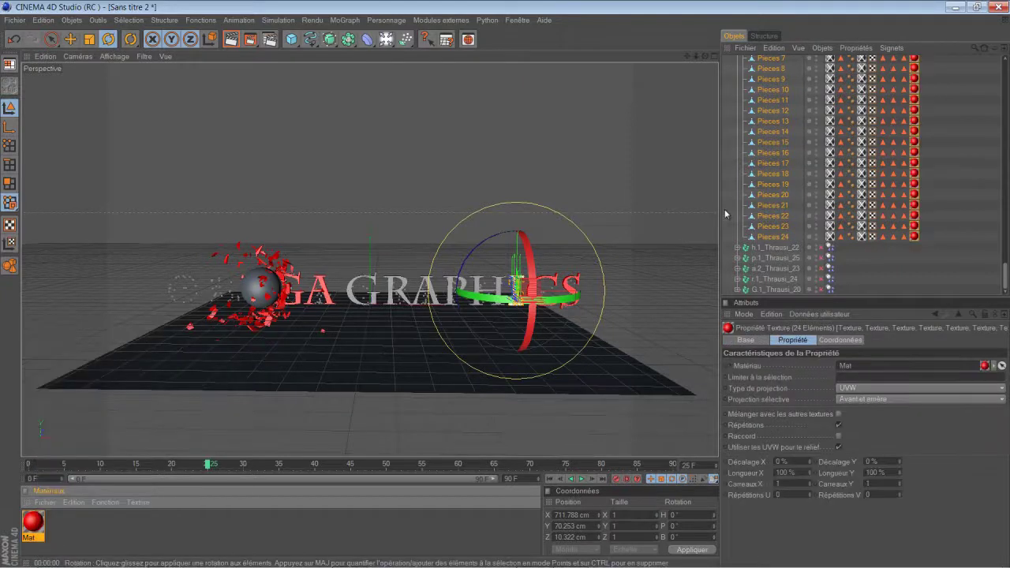
Step: Select Pieces 1 to Pieces 22 inside h.1_Thrausi_22 and apply the red material Mat to them
click(738, 248)
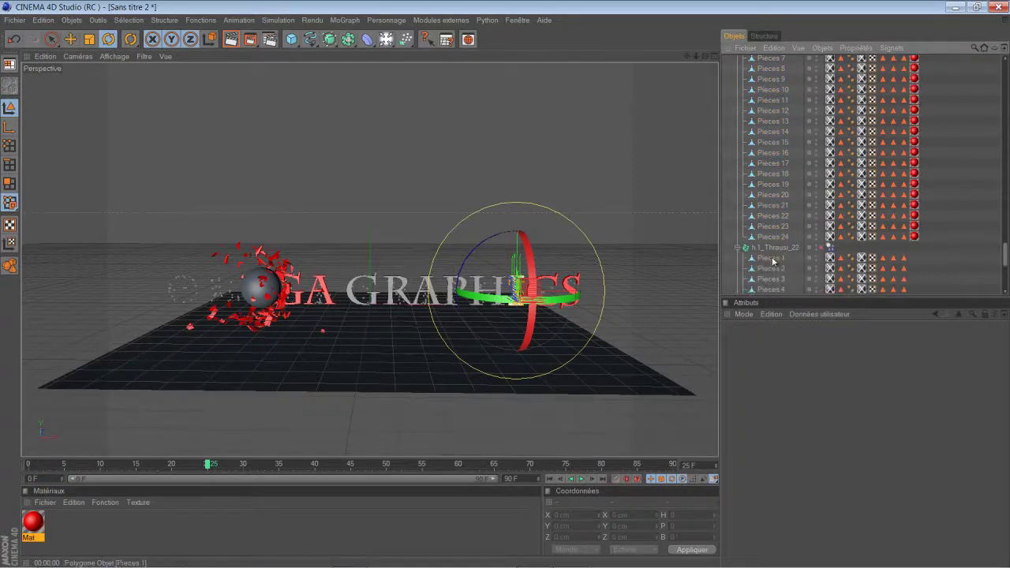
click(772, 260)
scroll(778, 260, down, 6)
shift+click(782, 249)
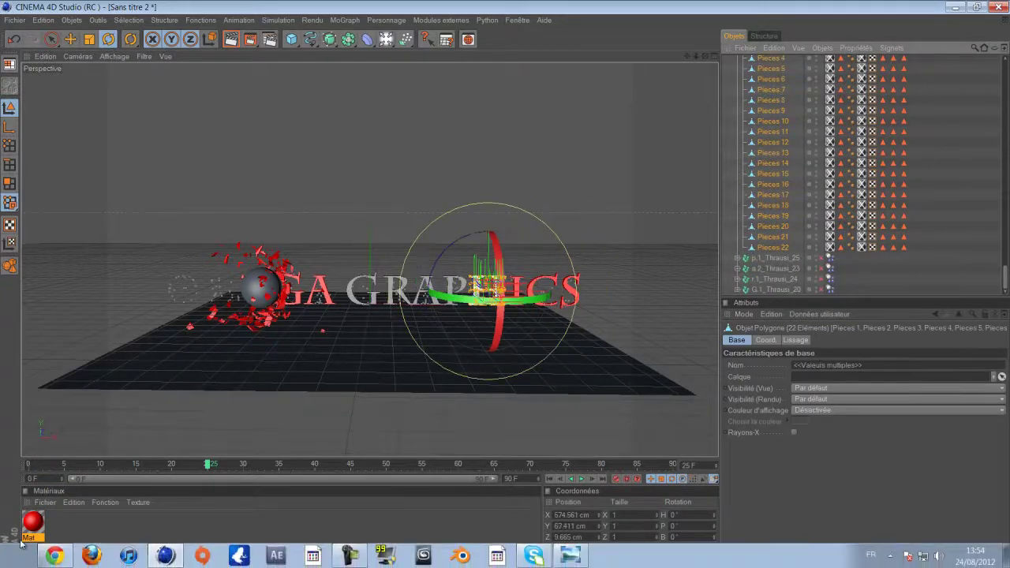
right_click(34, 525)
click(108, 409)
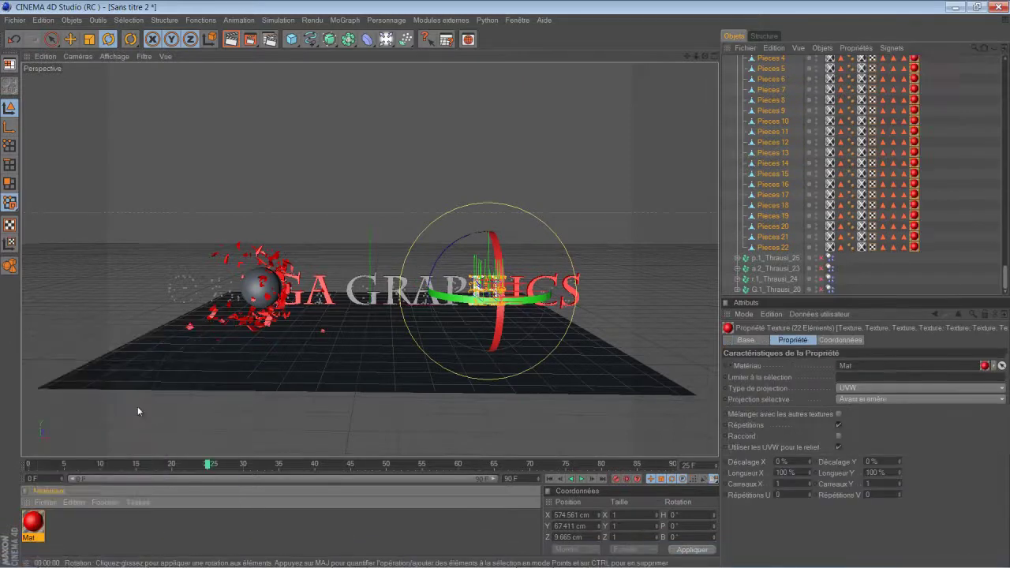
Step: Select Pieces 1 to Pieces 25 inside p.1_Thrausi_25 and apply the red material Mat to them
click(739, 258)
scroll(778, 226, down, 5)
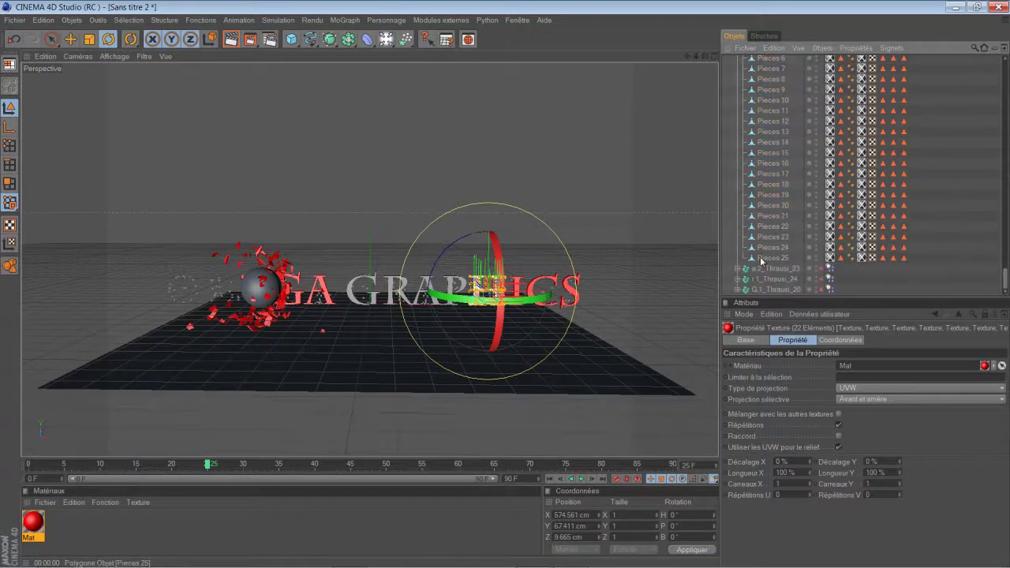
click(782, 70)
scroll(784, 223, down, 3)
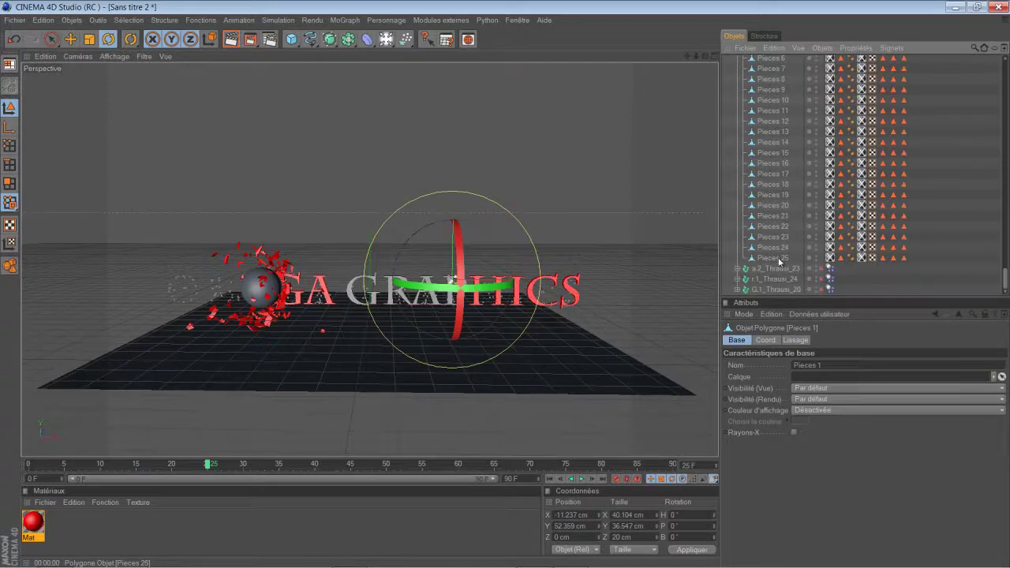
shift+click(779, 258)
right_click(33, 522)
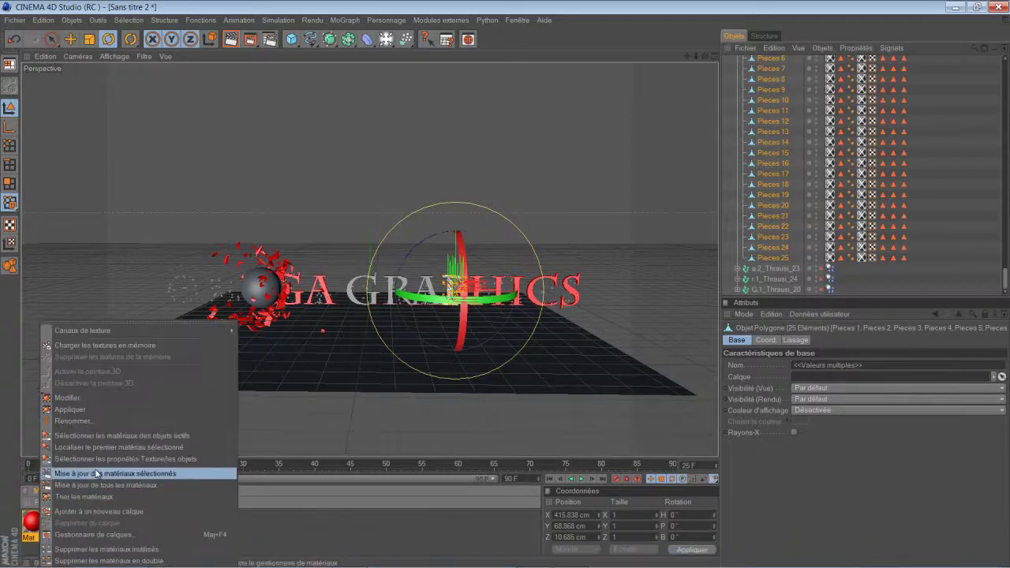
click(70, 409)
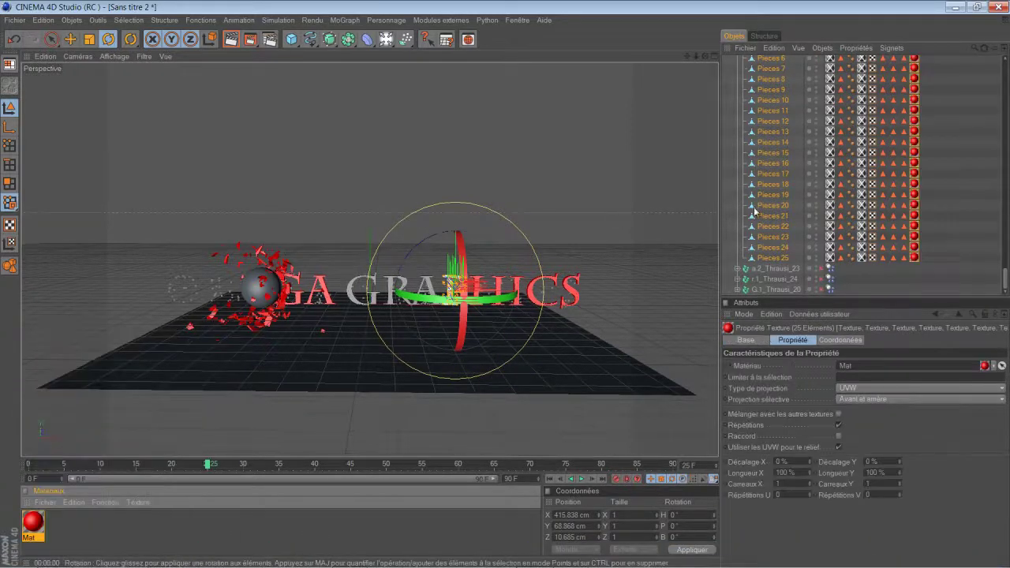
Step: Select Pieces 1 to Pieces 23 inside a.2_Thrausi_23 and apply the red material Mat to them
click(737, 268)
scroll(631, 293, down, 3)
scroll(797, 240, up, 4)
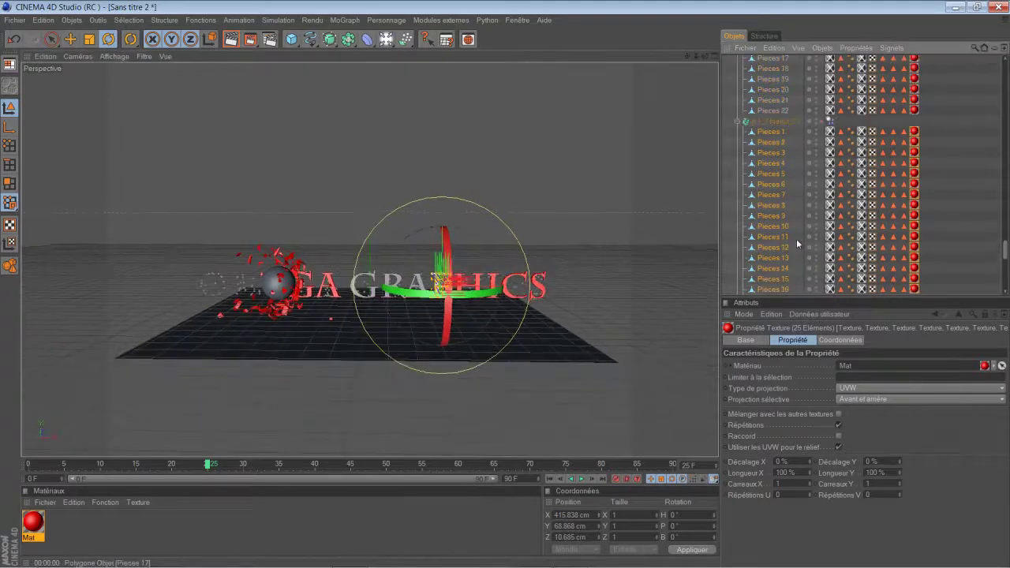
scroll(799, 239, down, 10)
click(784, 93)
scroll(784, 146, down, 2)
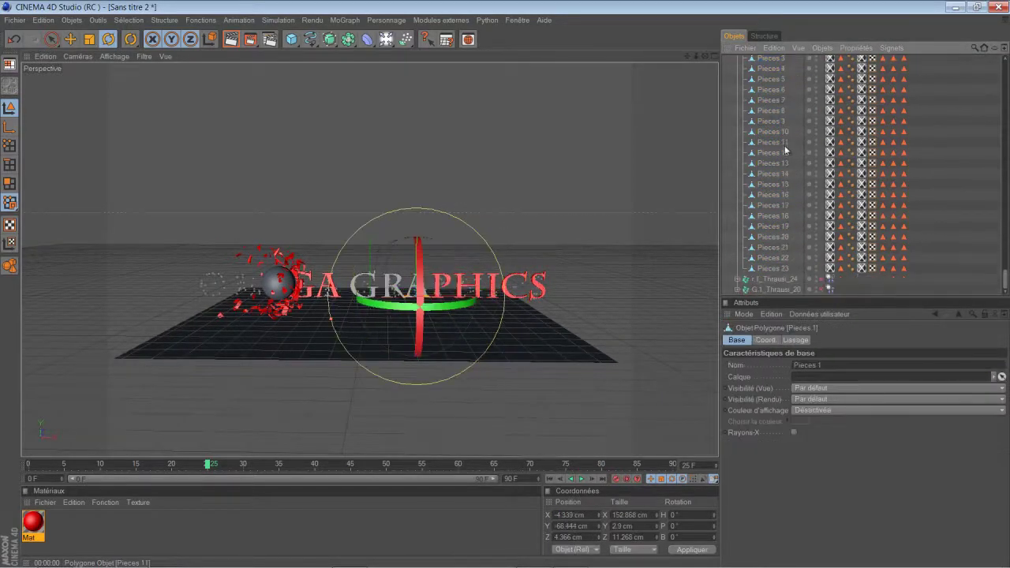
shift+click(774, 269)
right_click(45, 535)
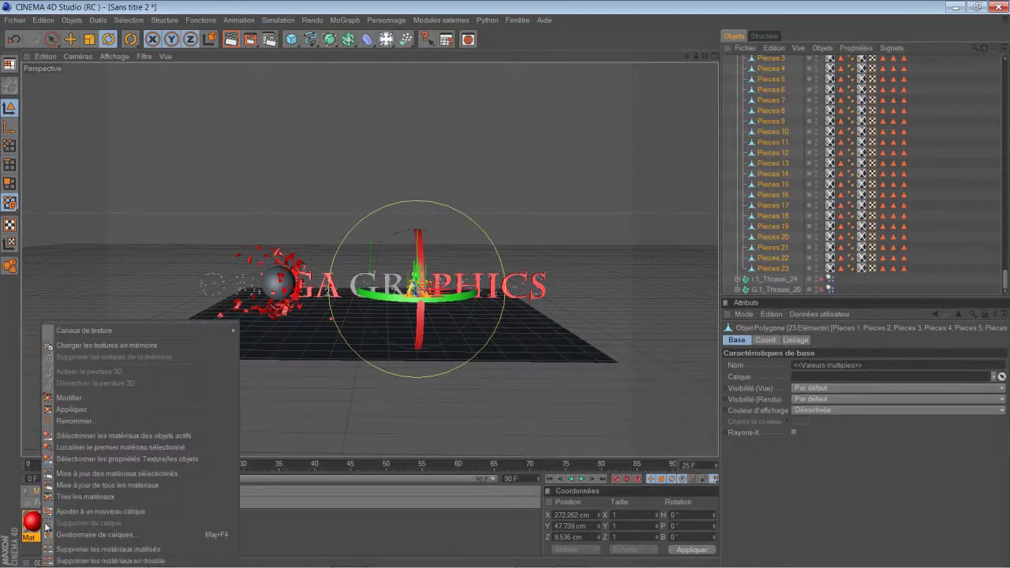
click(116, 415)
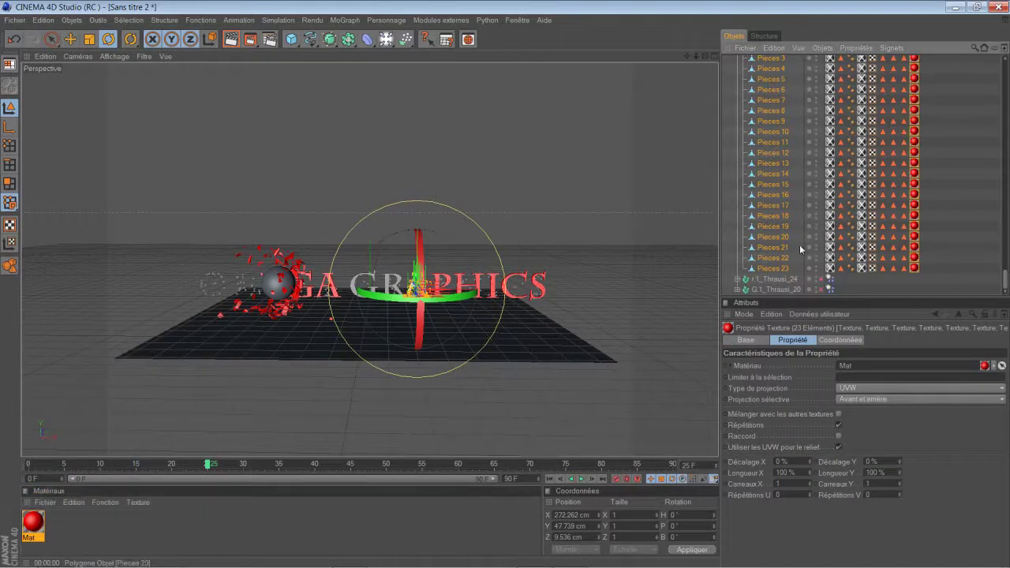
Step: Select Pieces 1 to Pieces 24 inside r.1_Thrausi_24 and apply the red material Mat to them
click(738, 279)
scroll(775, 273, down, 8)
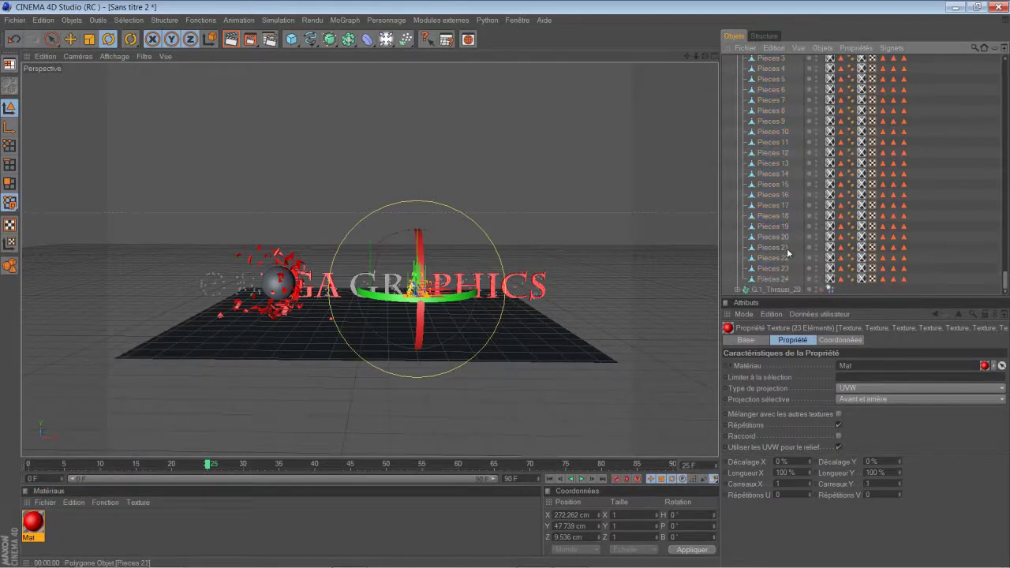
click(774, 279)
scroll(785, 260, up, 4)
shift+click(772, 163)
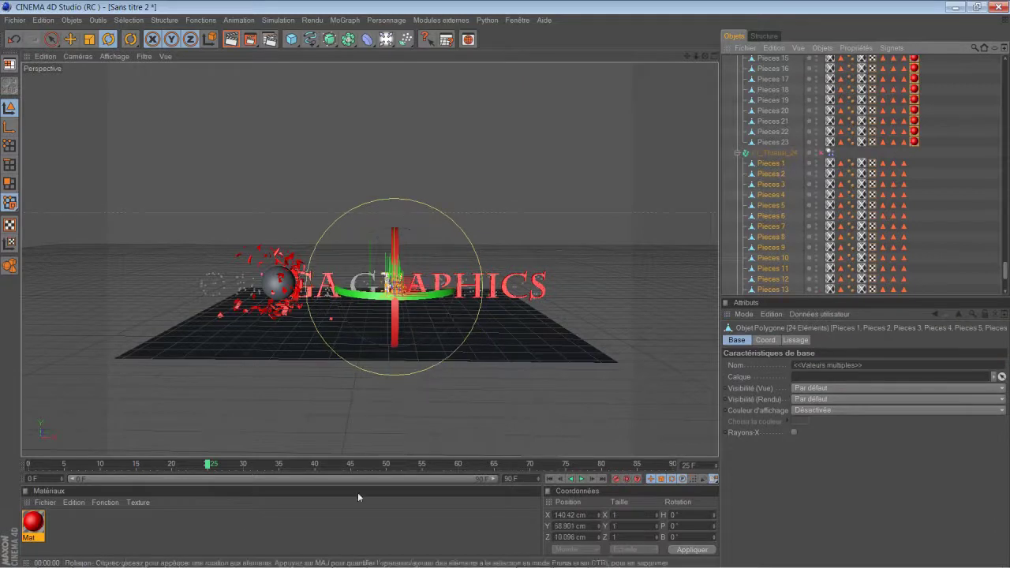
right_click(44, 529)
click(100, 411)
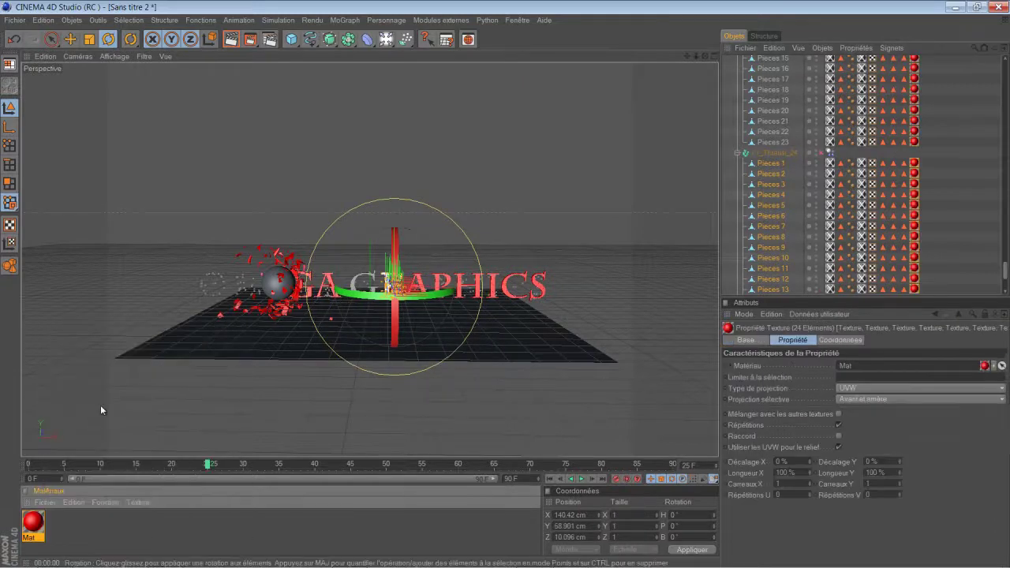
Step: Select Pieces 1 to Pieces 20 inside G.1_Thrausi_20 and apply the red material Mat to them
click(737, 290)
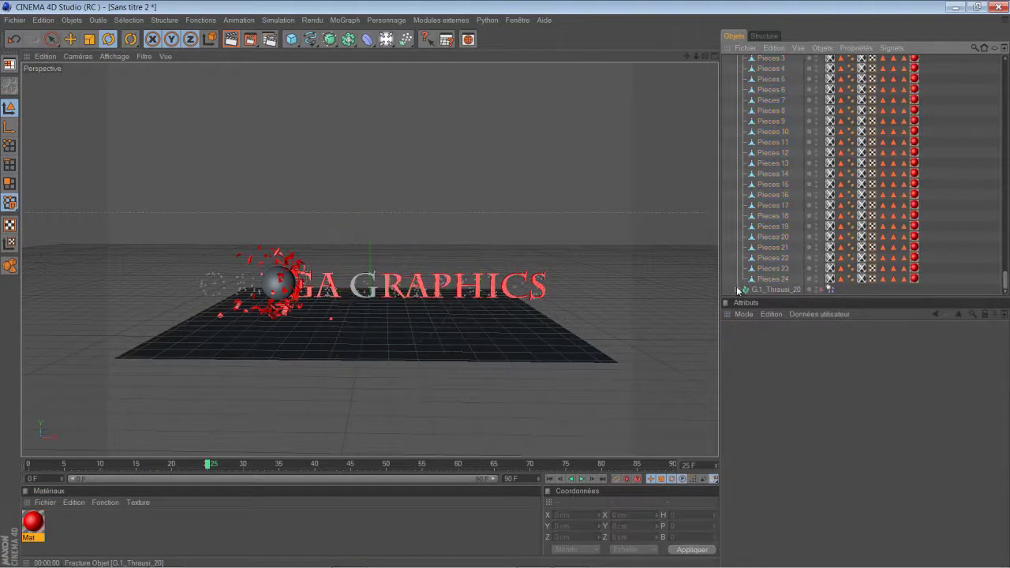
click(738, 290)
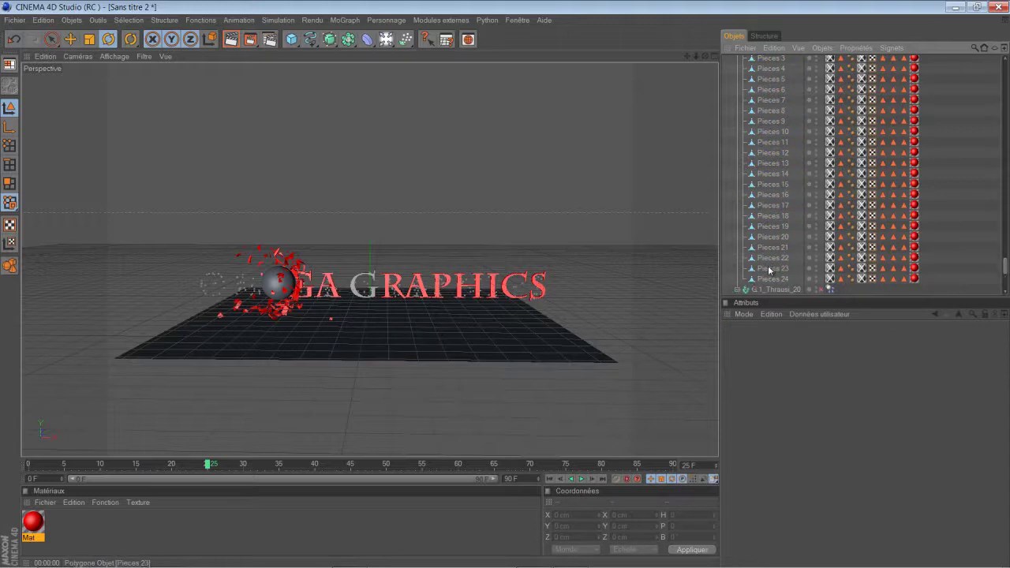
scroll(767, 280, down, 5)
click(774, 91)
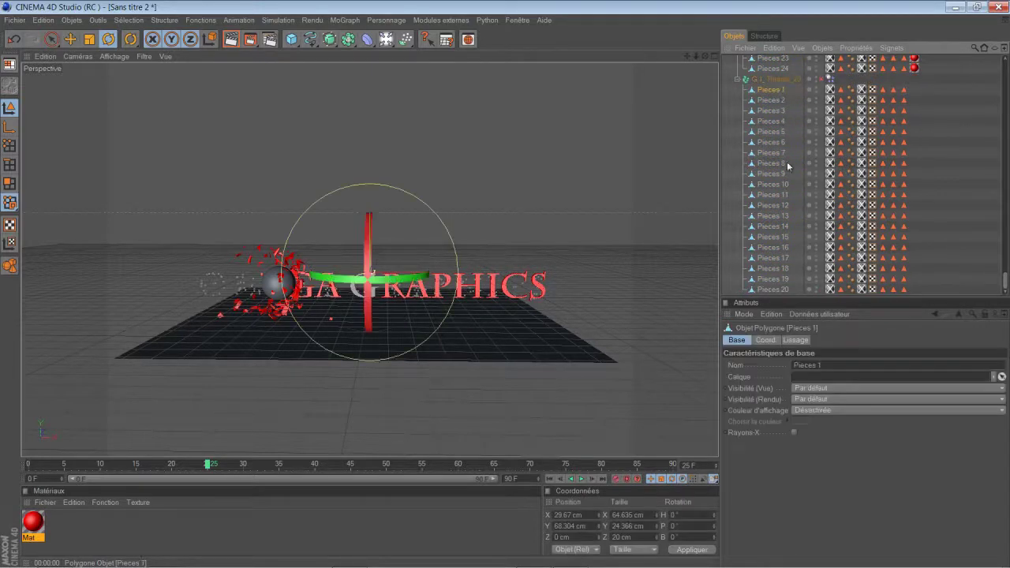
shift+click(776, 290)
right_click(781, 248)
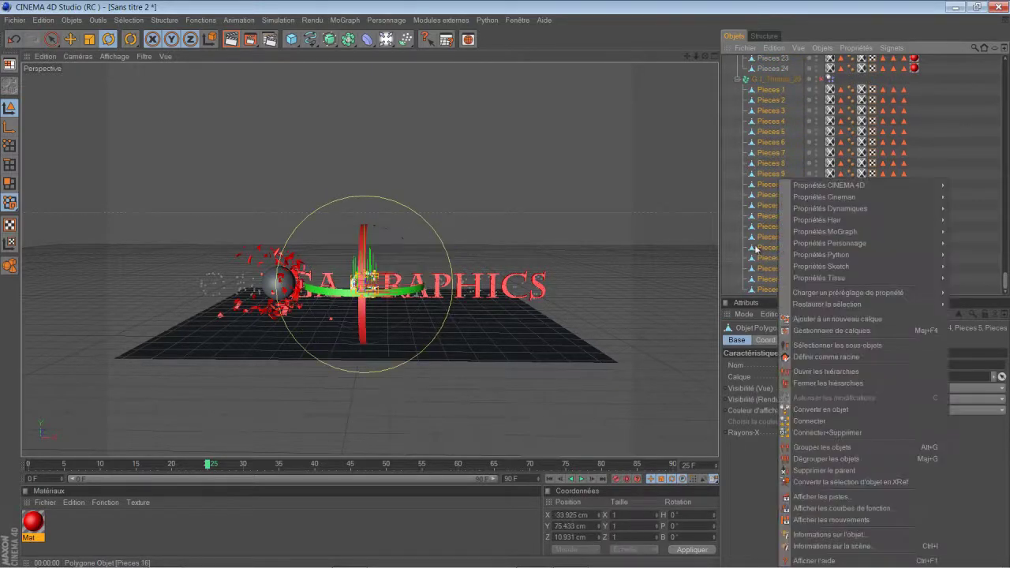
click(33, 521)
right_click(33, 521)
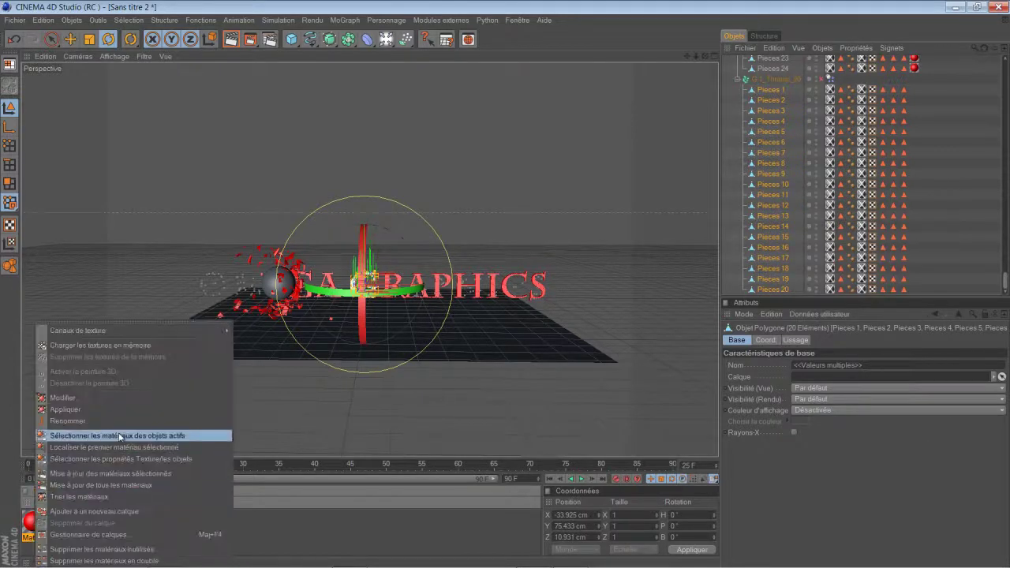
click(126, 409)
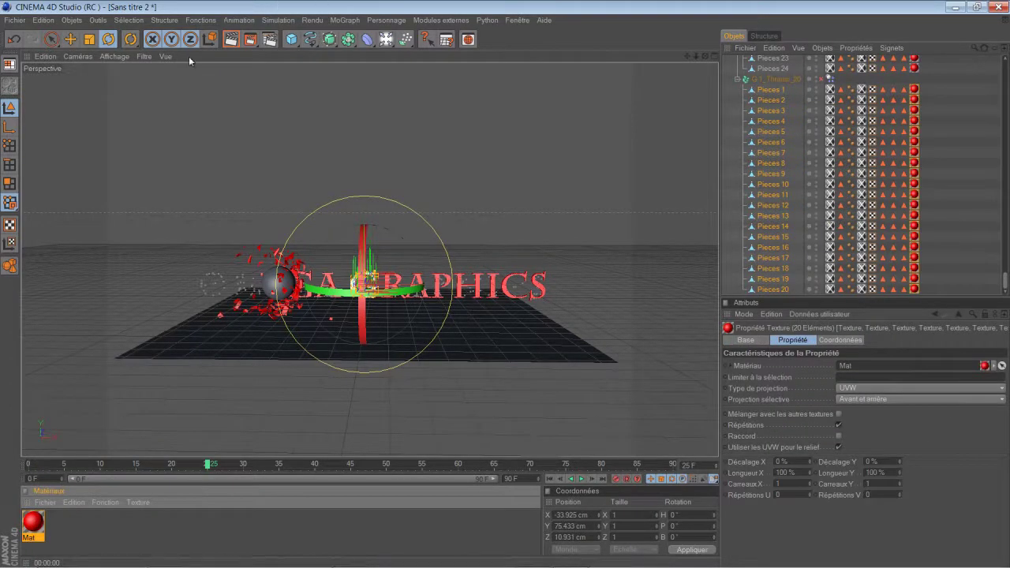
Step: Render the perspective view to check the red text and its fragments, and examine the text more closely
click(231, 39)
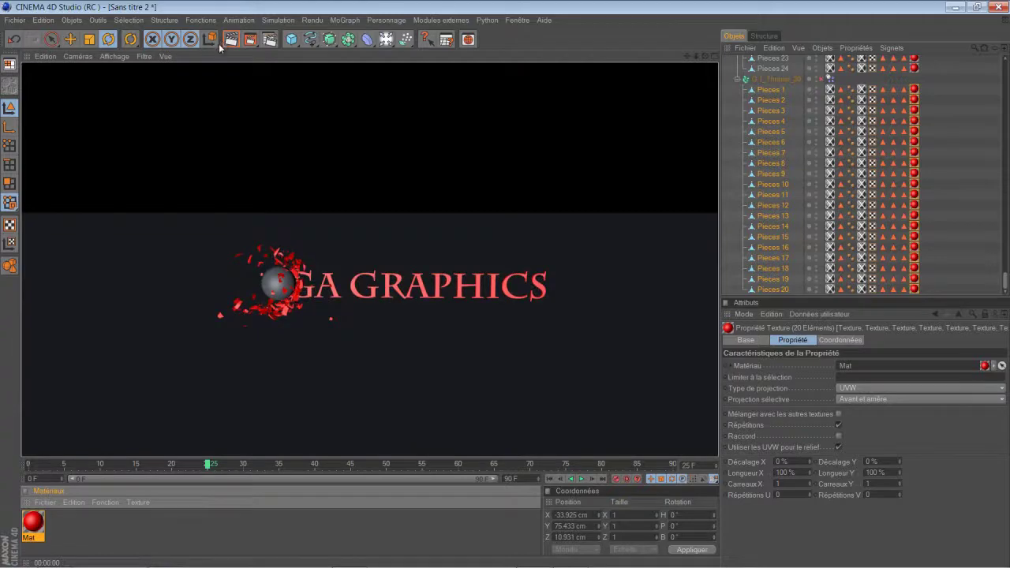
scroll(605, 271, up, 8)
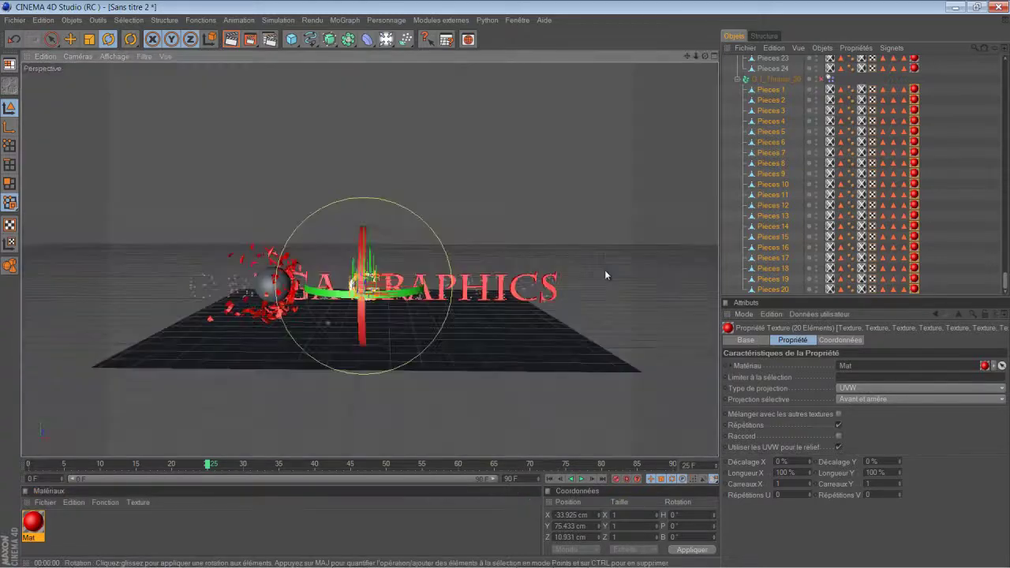
scroll(604, 271, down, 1)
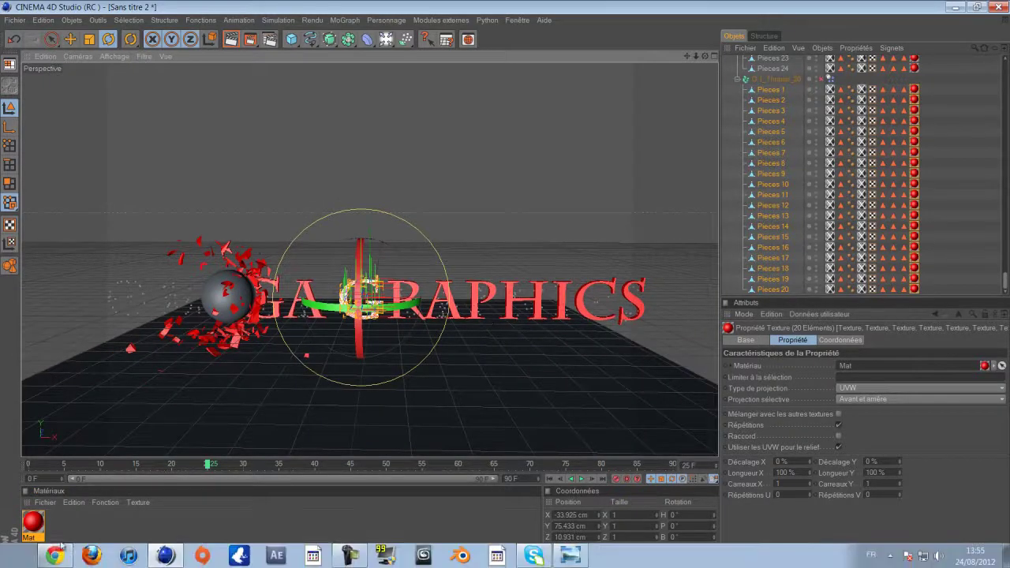
Step: Create a second material and set its colour to near-black with R 27, V 24, B 24
double_click(71, 515)
double_click(39, 518)
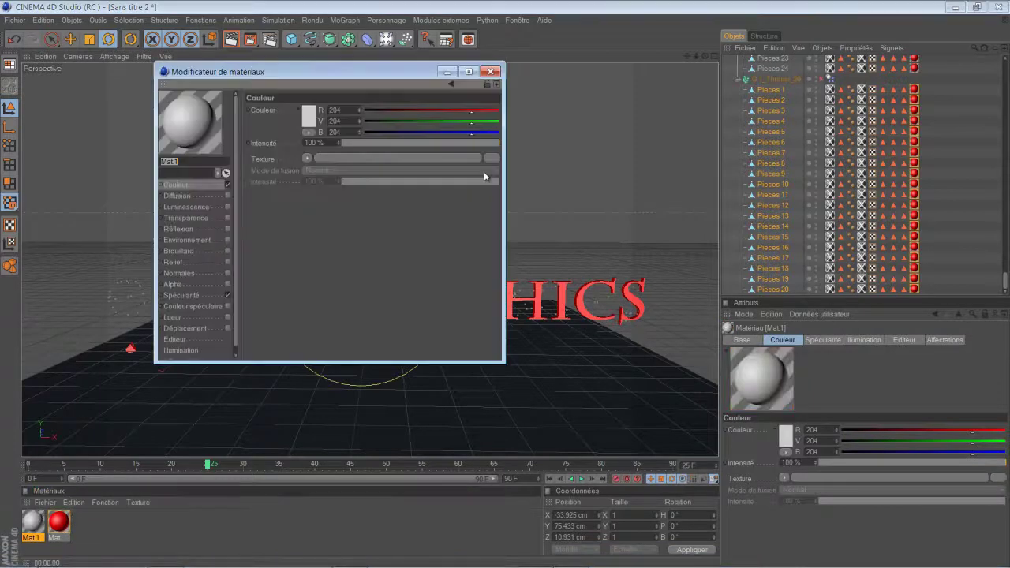
click(206, 185)
click(309, 116)
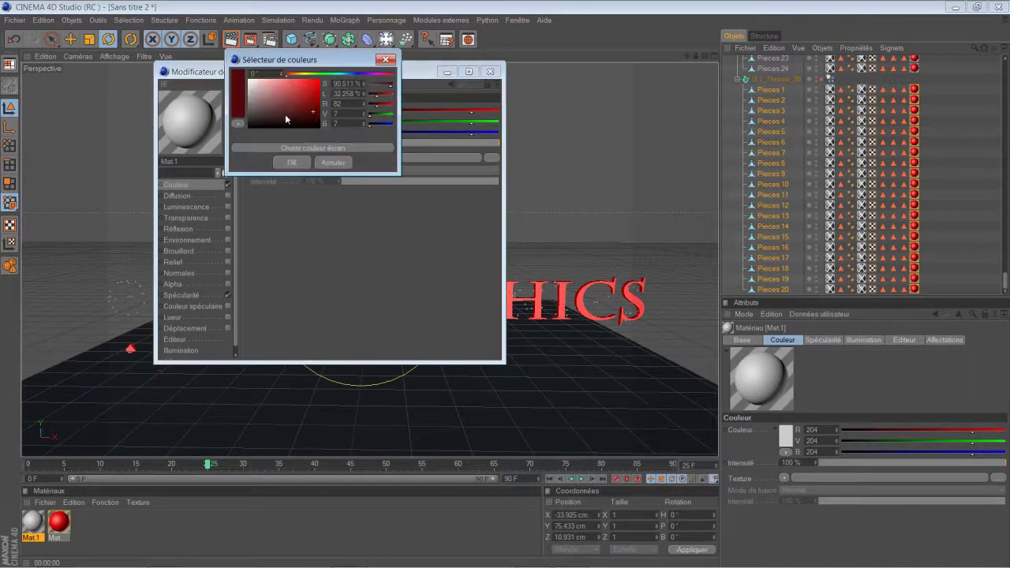
drag(248, 127, 254, 124)
click(291, 163)
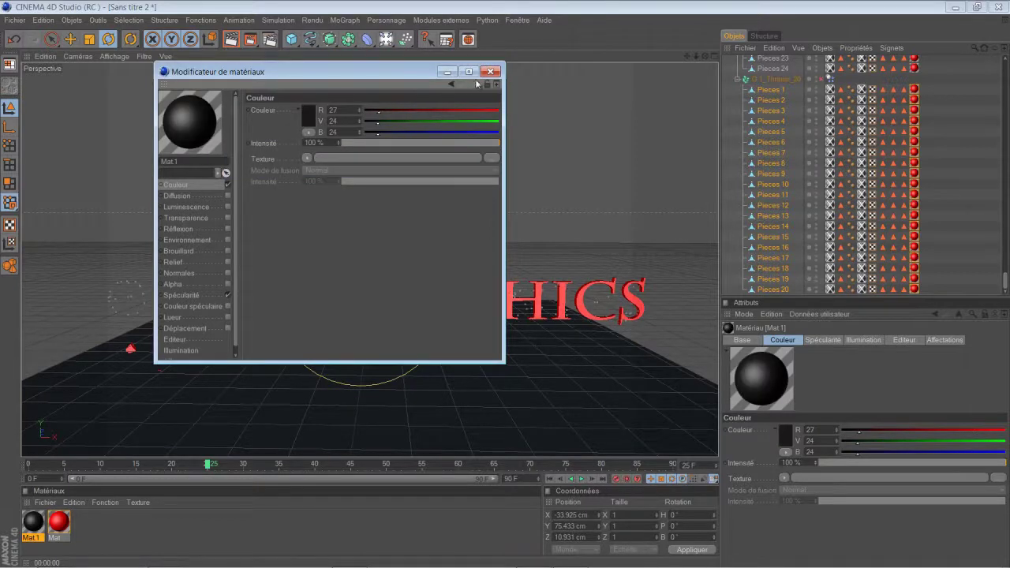
Step: Enable the Reflection channel of the black material and set its intensity to 30%
click(178, 229)
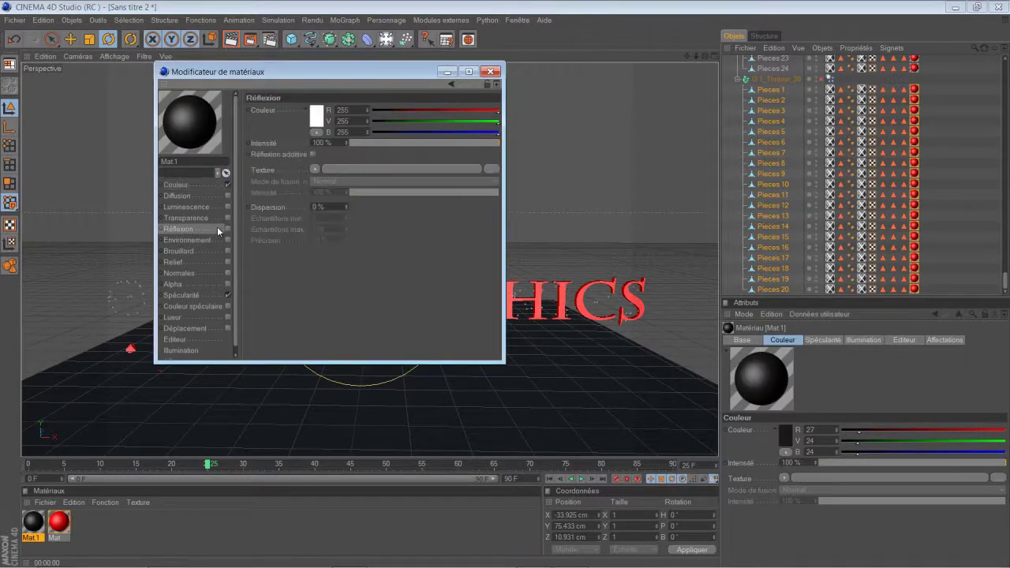
click(228, 229)
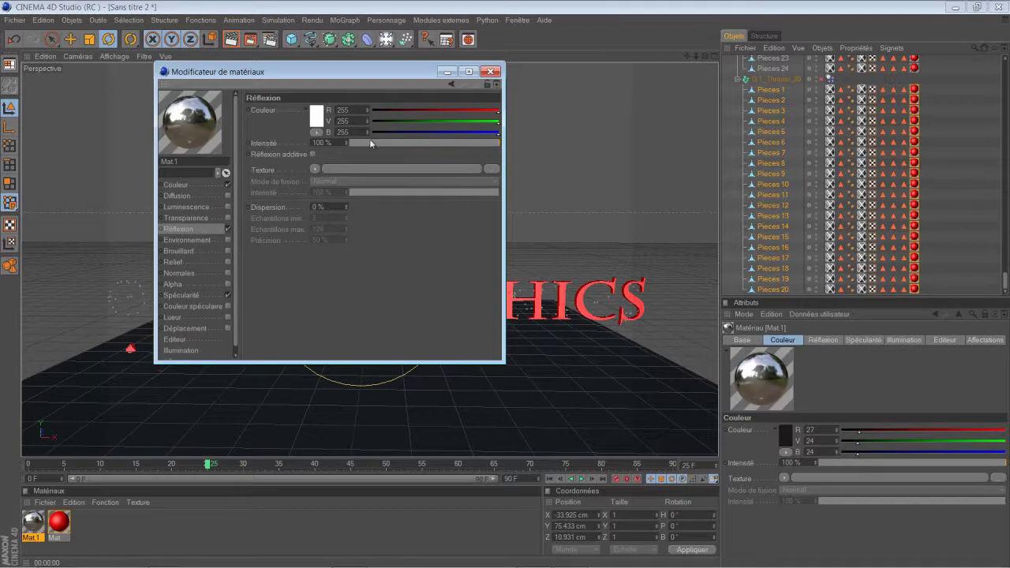
drag(371, 143, 400, 144)
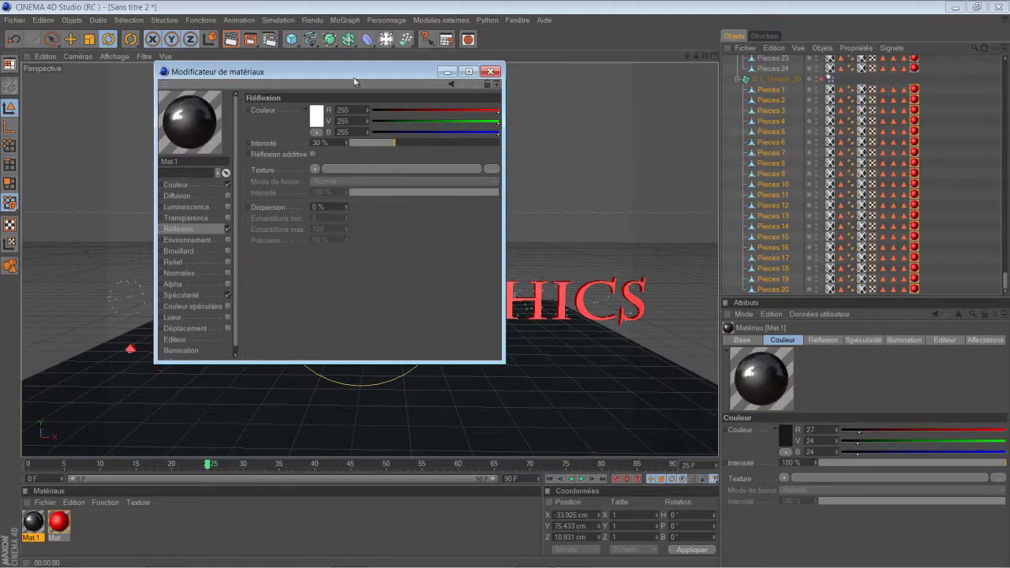
Step: Turn on additive reflection for the black material and load a Fresnel shader as its reflection texture
drag(365, 65, 489, 64)
drag(370, 78, 685, 92)
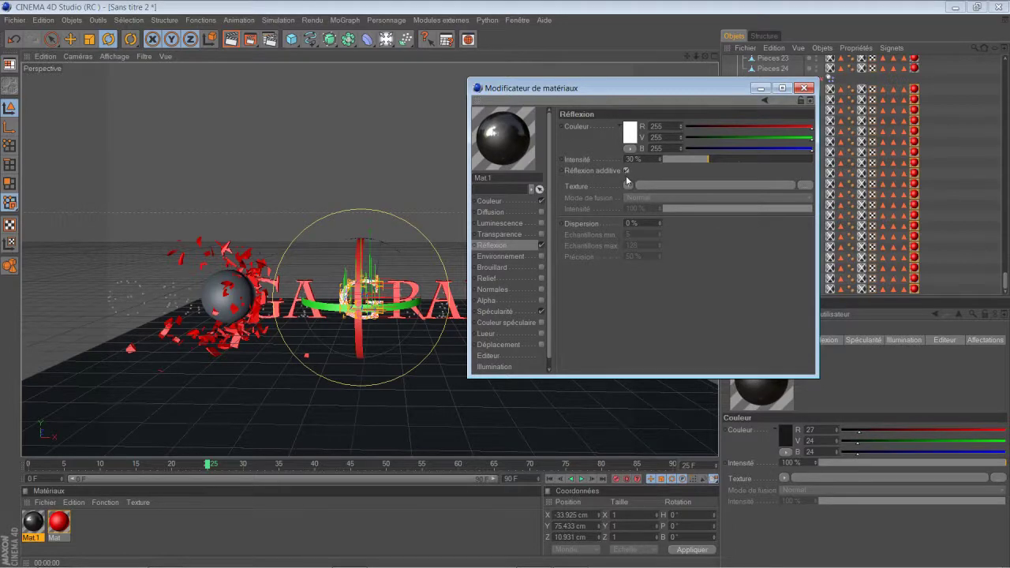
click(631, 185)
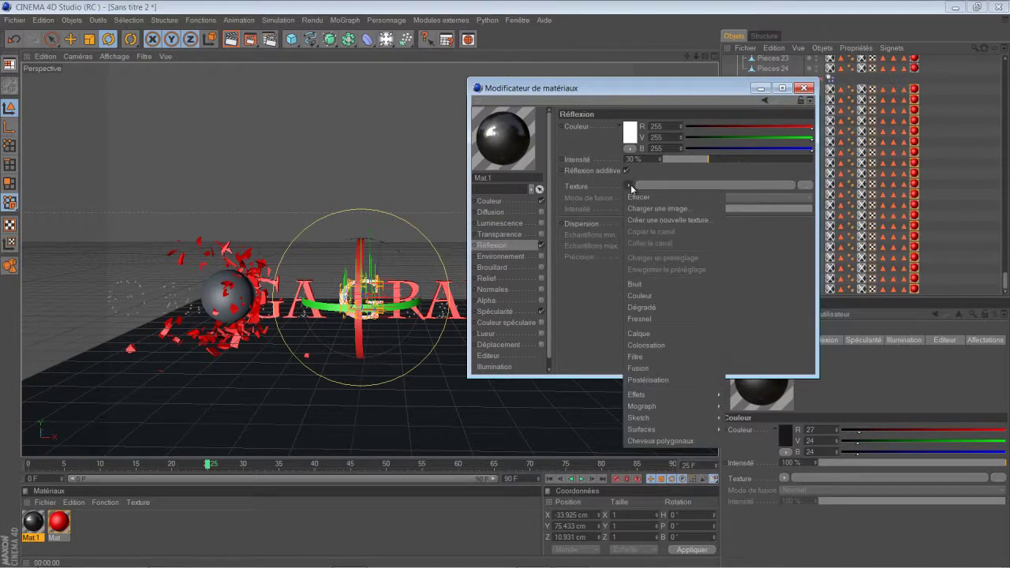
click(647, 319)
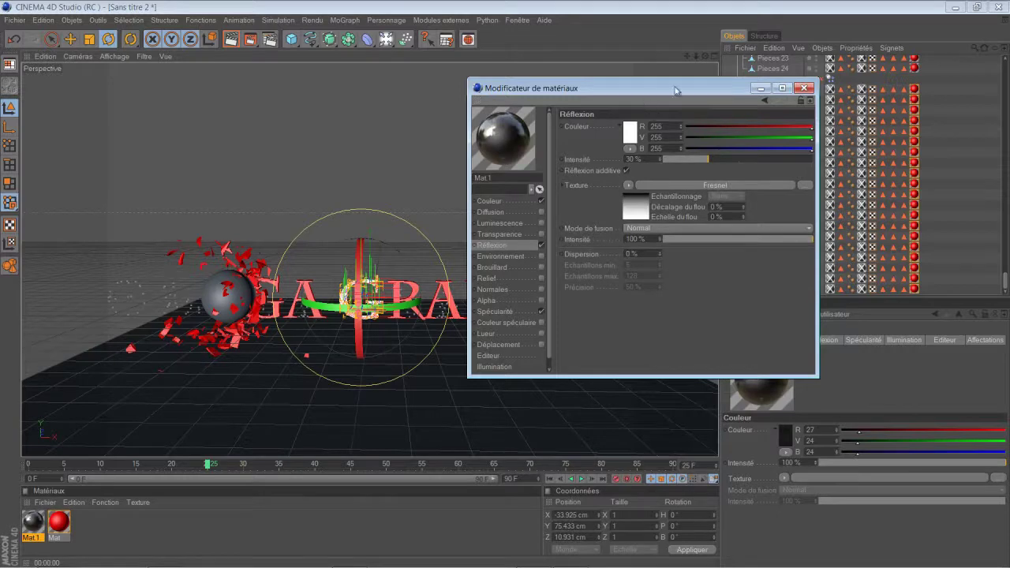
click(805, 88)
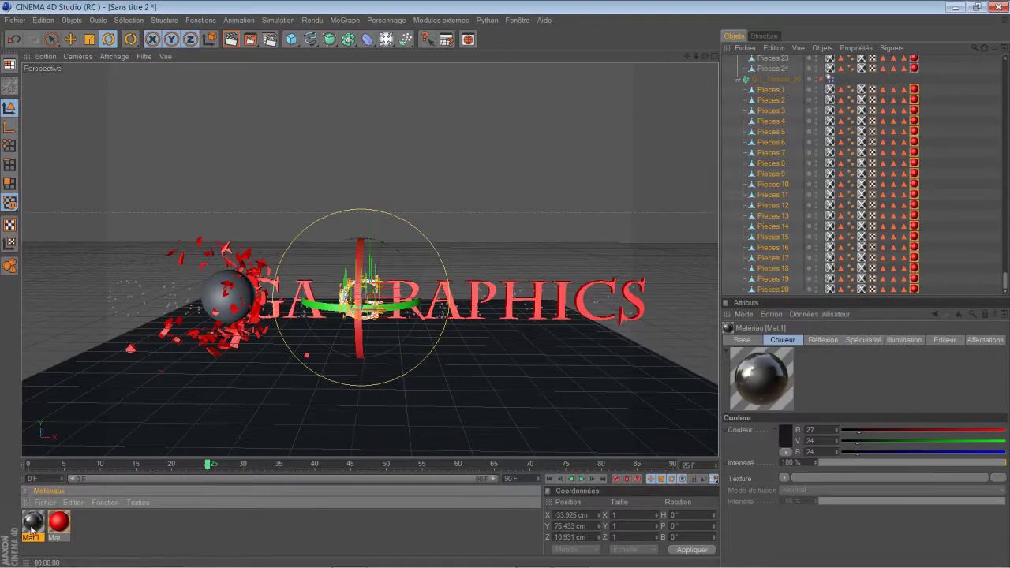
Step: Apply the black reflective material to the collision sphere and render the perspective view to preview it
drag(31, 530, 212, 296)
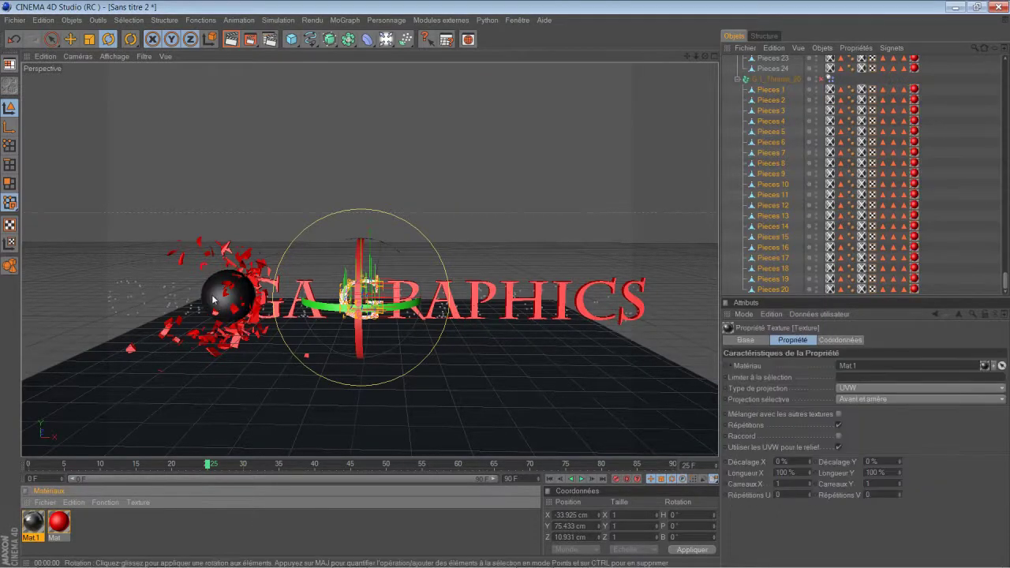
click(231, 39)
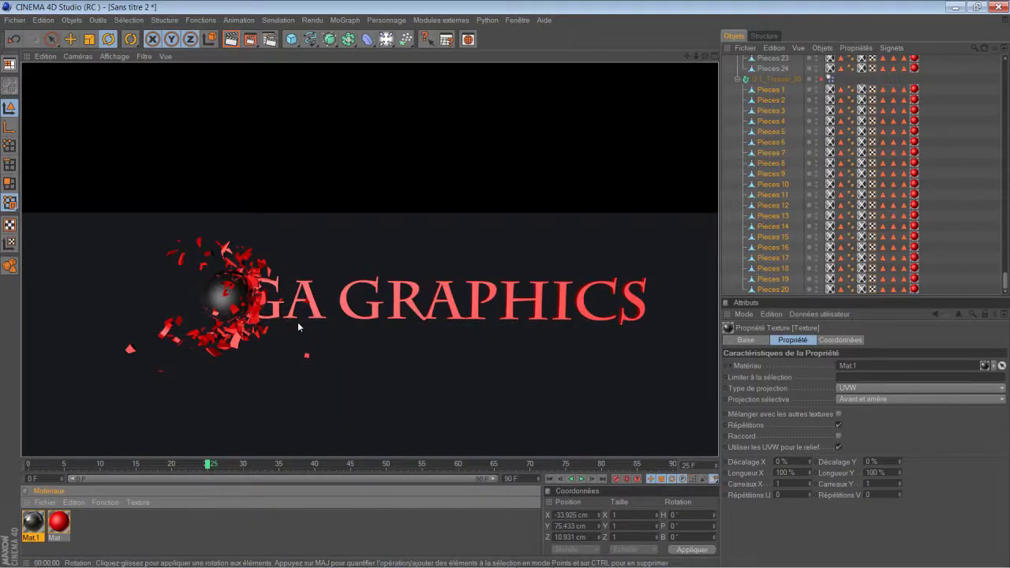
Step: Add an omni light to the scene and raise it above the text to about Y 551 cm
alt+drag(298, 322, 393, 321)
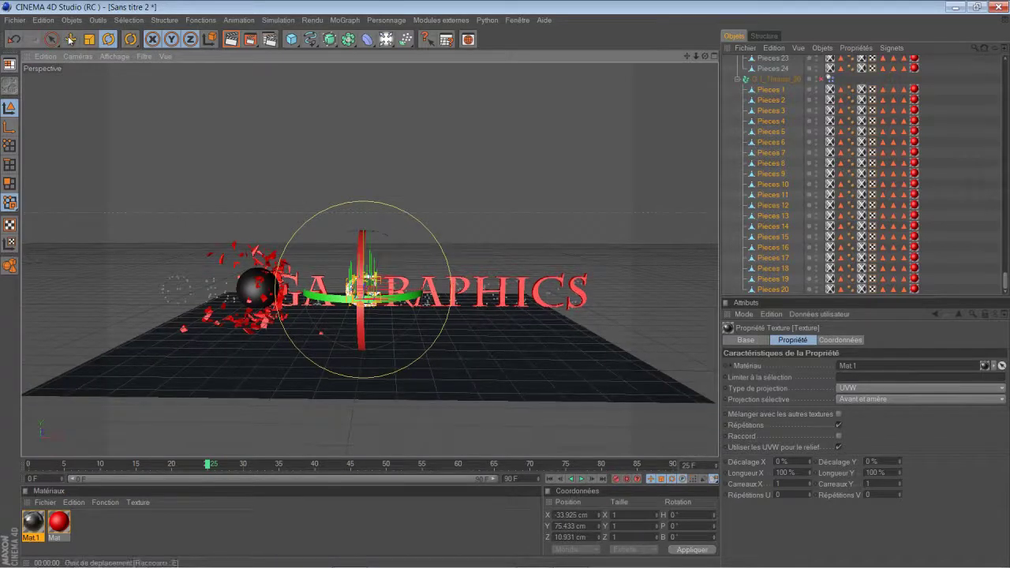
key(e)
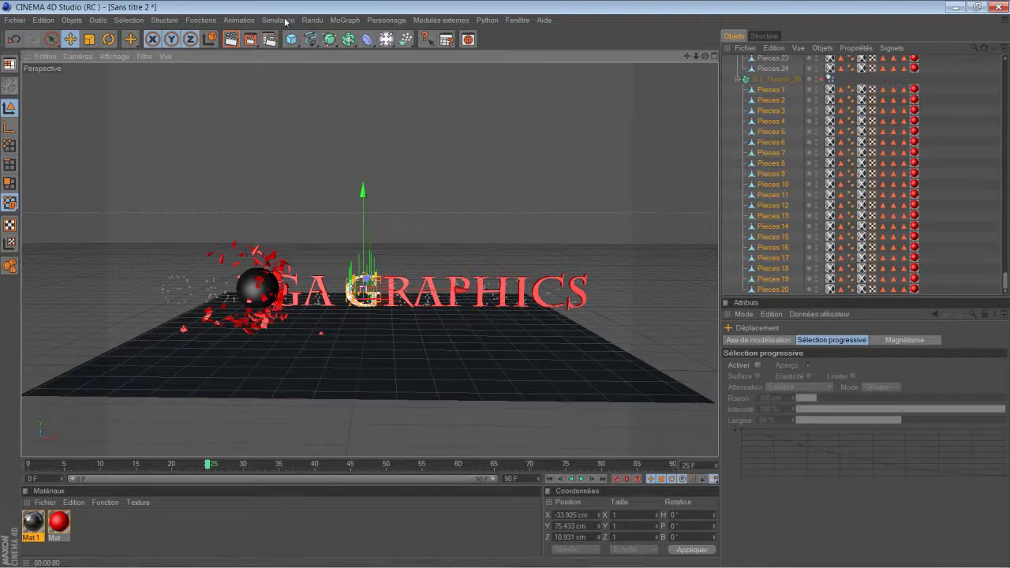
click(386, 39)
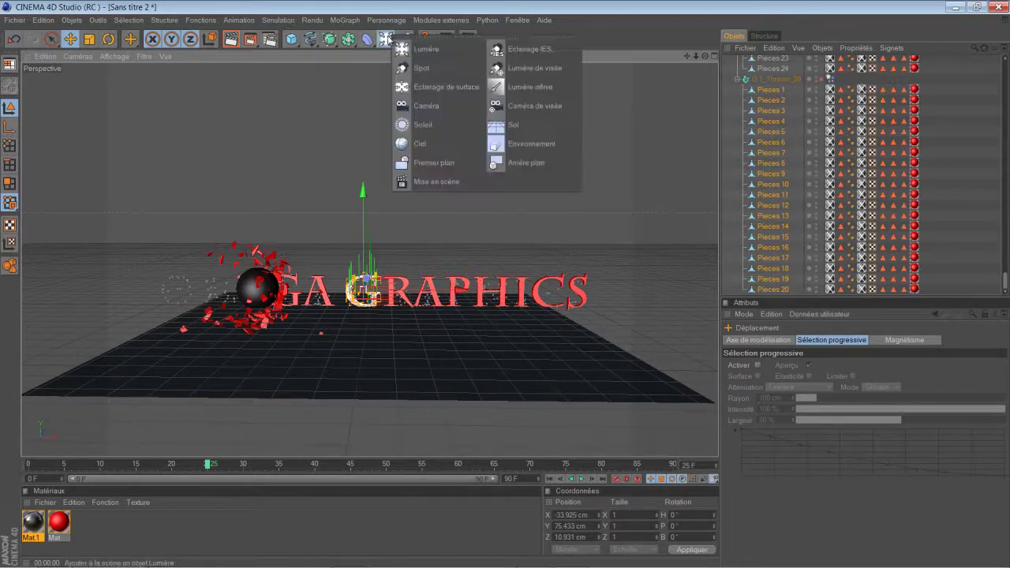
click(473, 51)
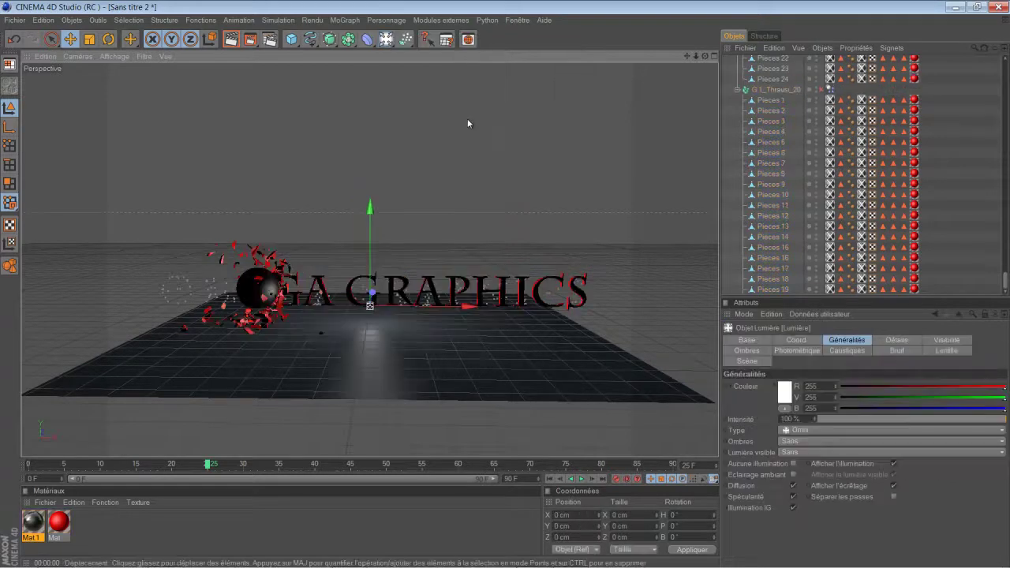
drag(382, 207, 382, 104)
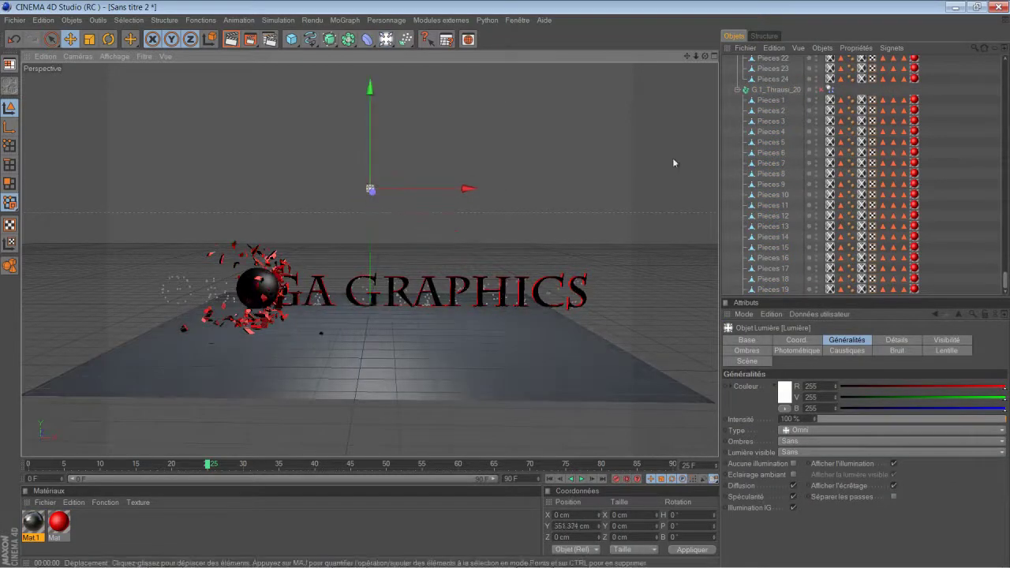
Step: Move the light in front of the text and towards its end, to about X 1055 cm and Z -902 cm
drag(707, 56, 496, 286)
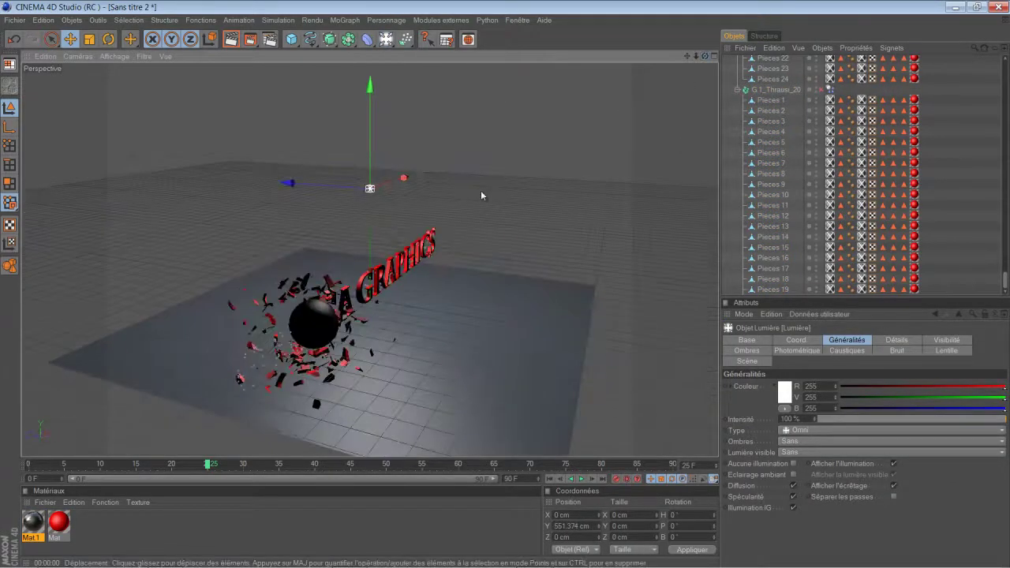
drag(312, 188, 591, 186)
drag(525, 290, 506, 284)
drag(687, 55, 505, 284)
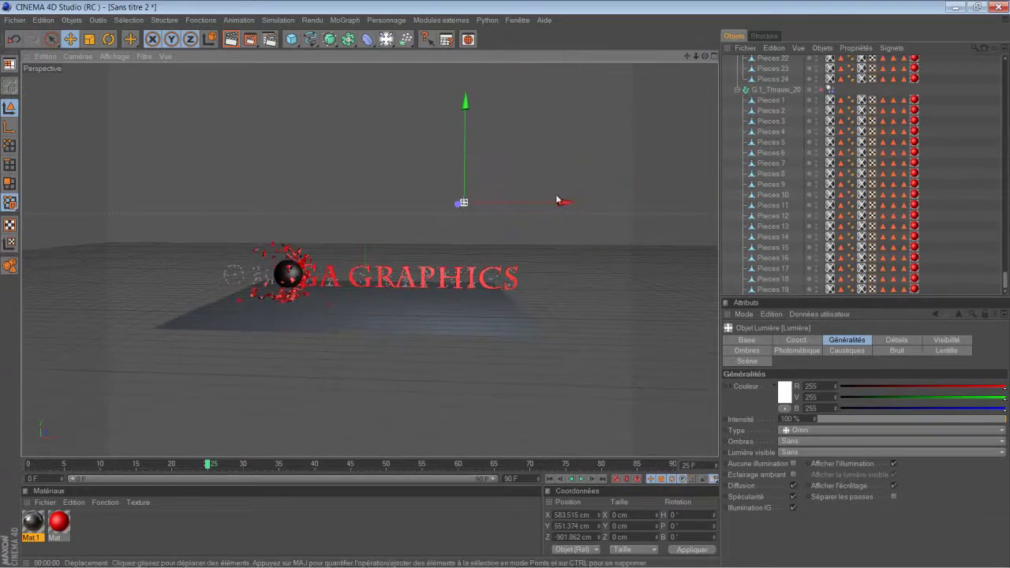
drag(558, 201, 656, 202)
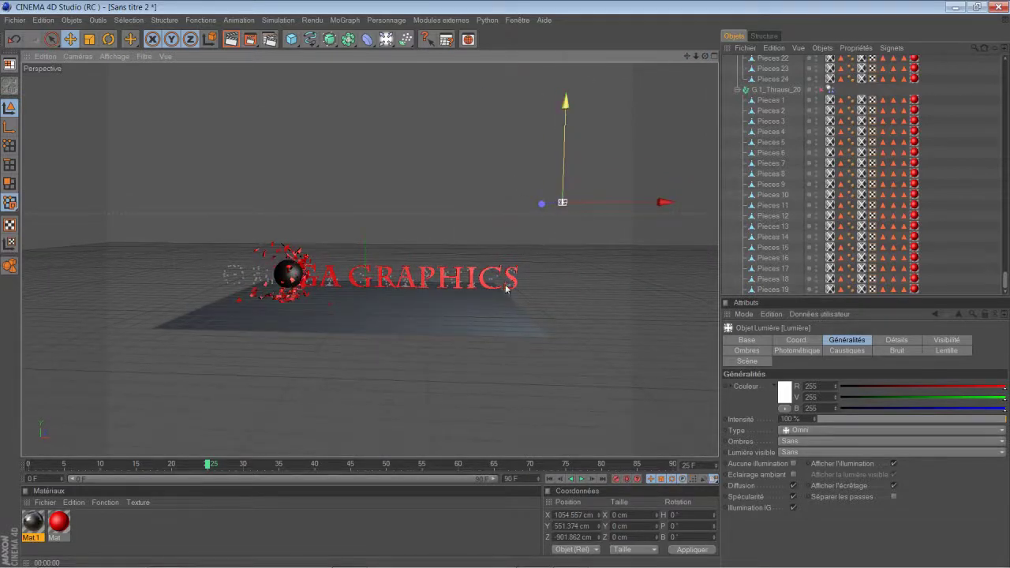
Step: Raise the light to about Y 1414 cm and render the perspective view to preview the lighting
drag(506, 289, 506, 284)
drag(686, 55, 505, 285)
scroll(613, 228, up, 3)
drag(687, 55, 483, 283)
drag(705, 57, 591, 208)
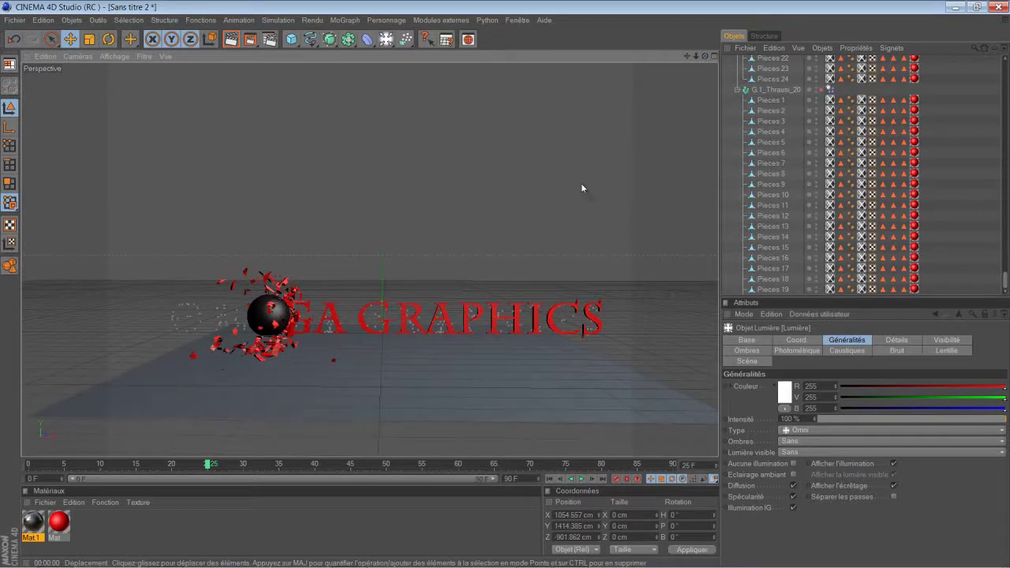
key(ctrl+r)
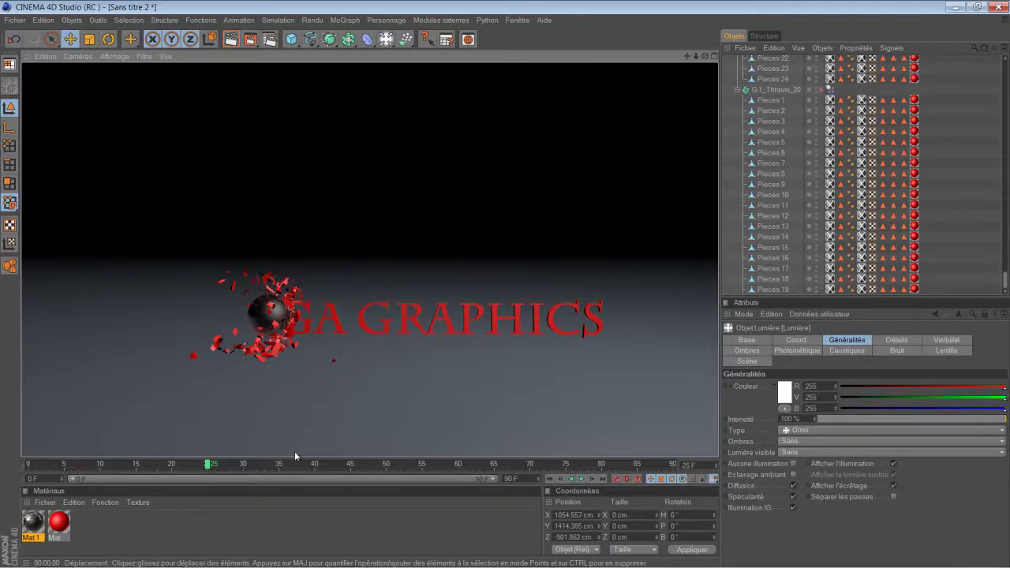
click(307, 410)
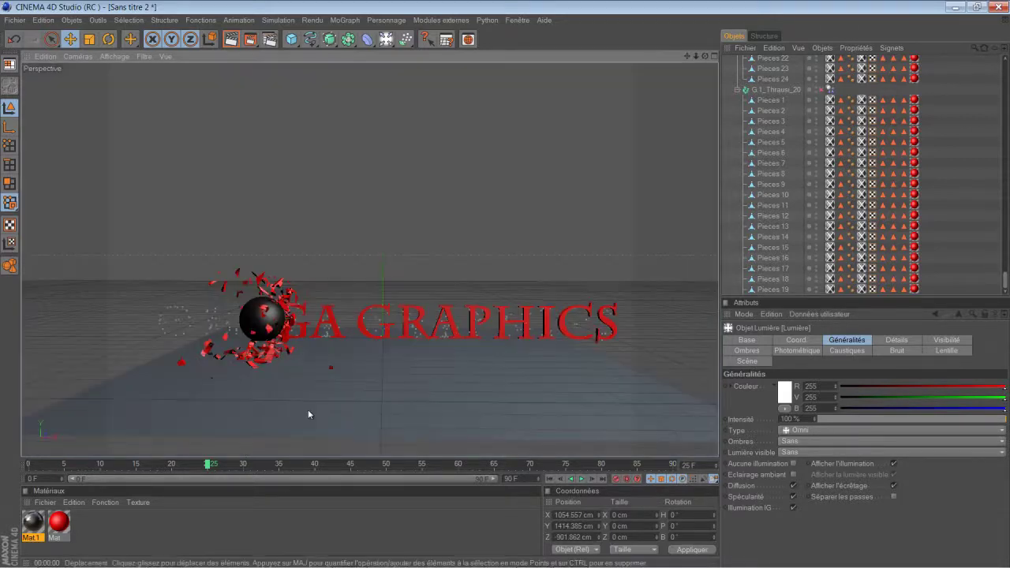
Step: Collapse the shattered letter groups and their parent Neutre object in the object hierarchy
click(739, 92)
scroll(740, 93, up, 10)
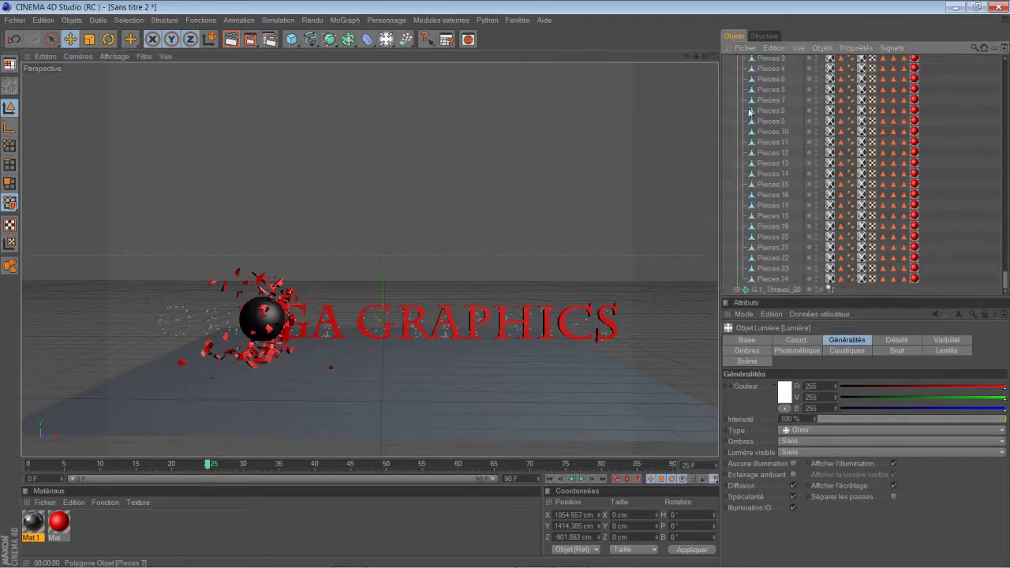
click(739, 90)
click(738, 92)
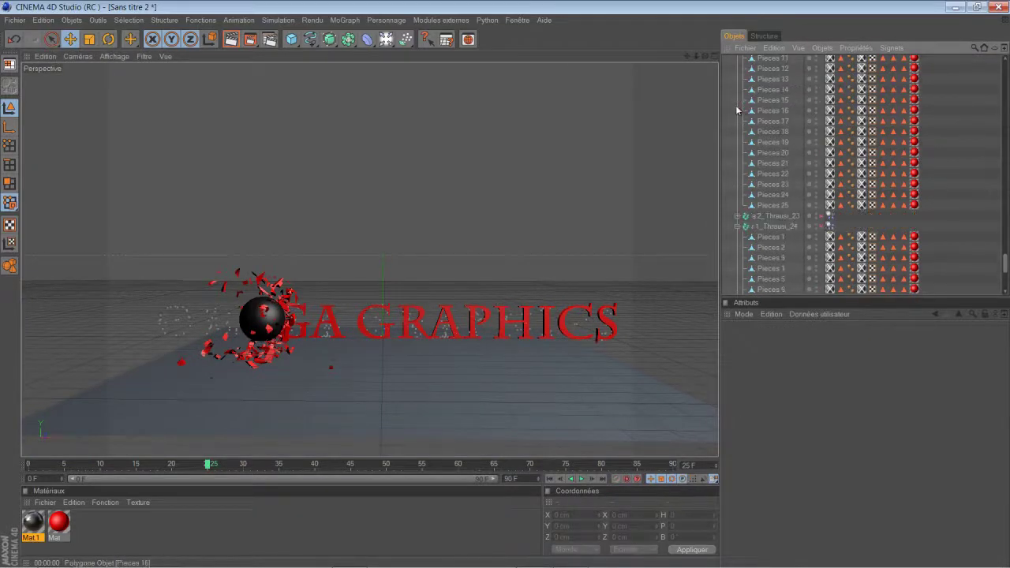
scroll(731, 102, down, 1)
scroll(746, 102, up, 2)
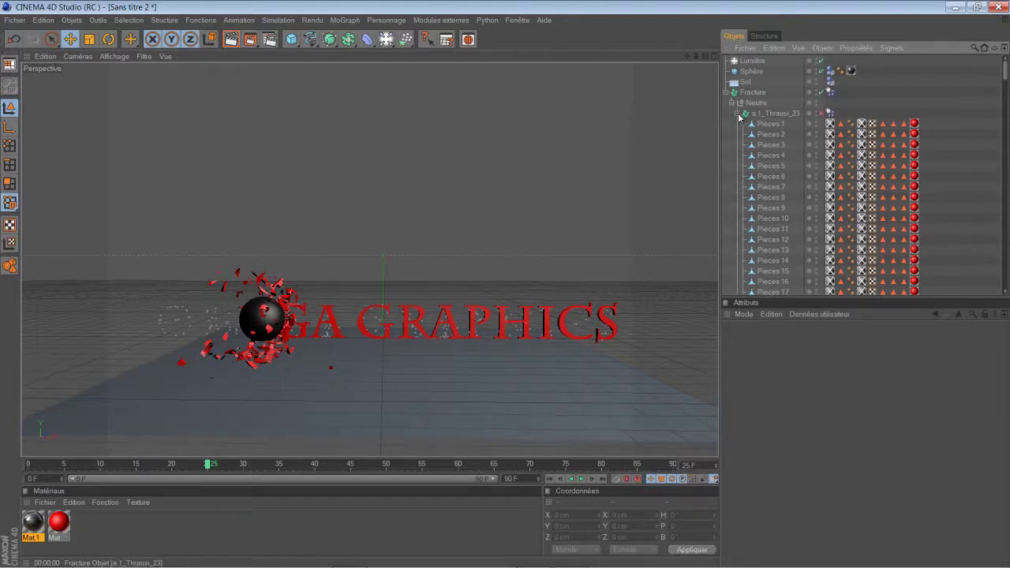
click(732, 104)
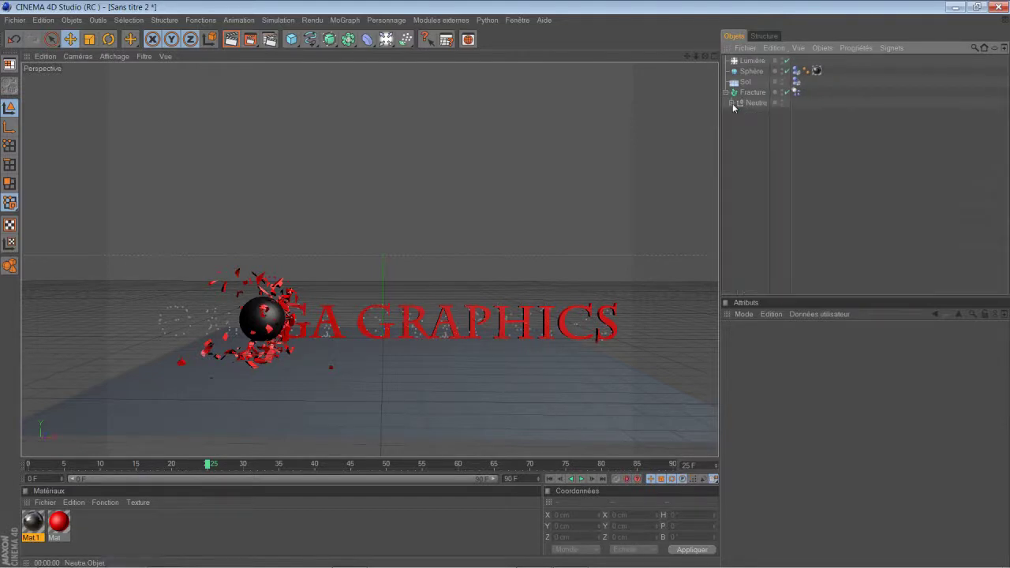
Step: Set the light's shadow type to Masques d'ombres (ombres diffuses)
click(752, 60)
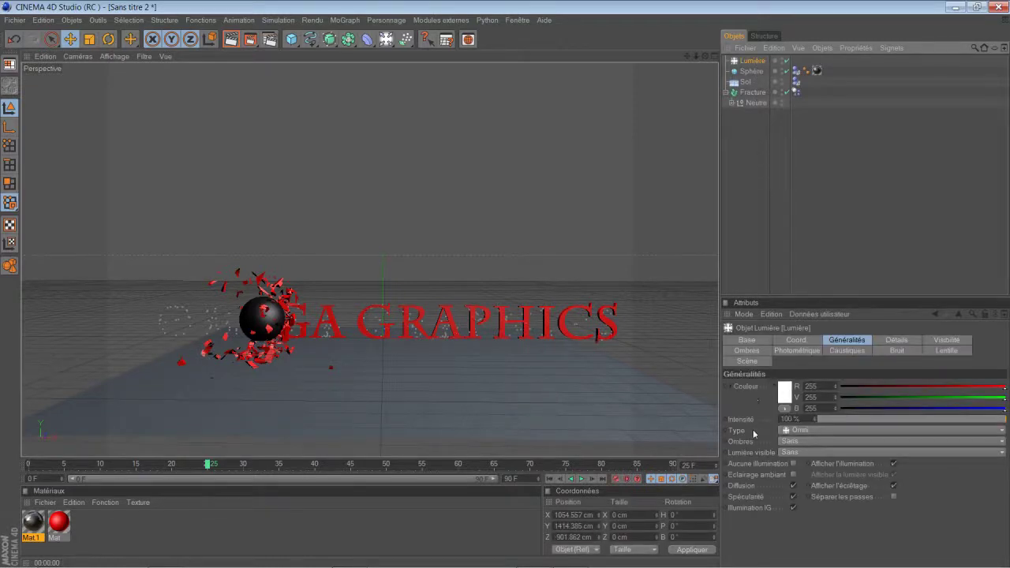
click(756, 353)
click(774, 386)
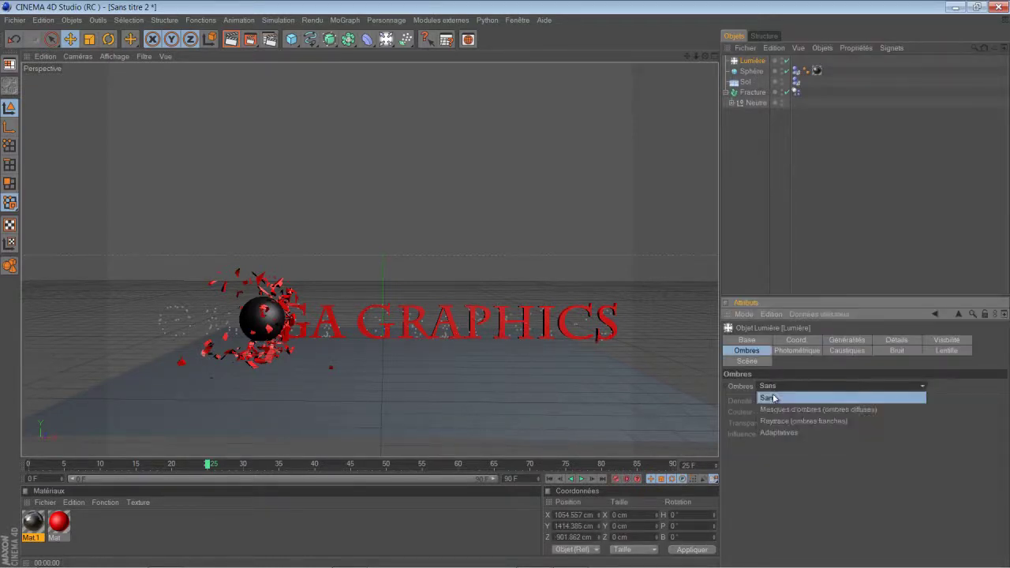
click(788, 409)
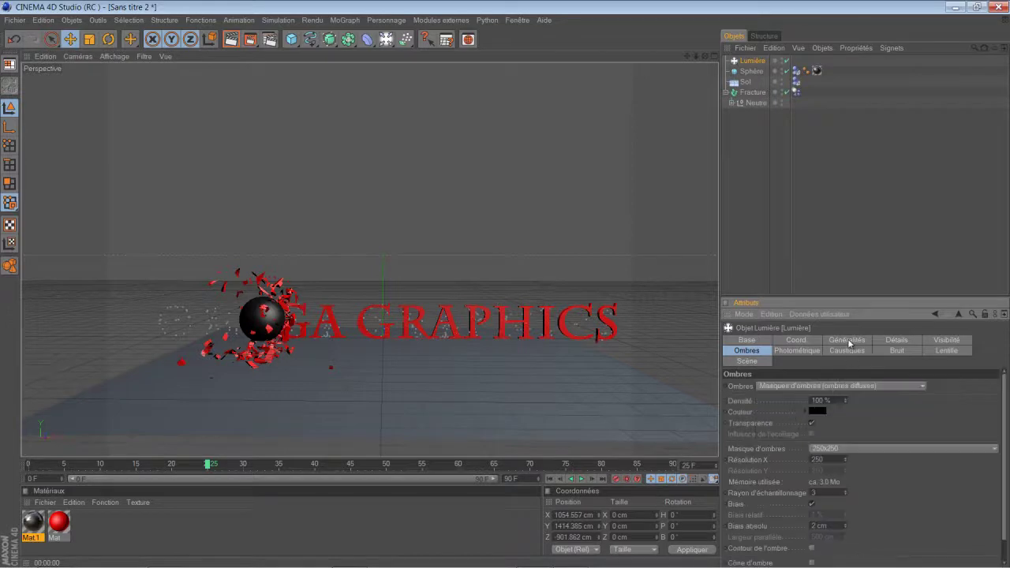
Step: Set the light's visible light to Volumétrique and render the perspective view to preview it
click(858, 340)
click(818, 450)
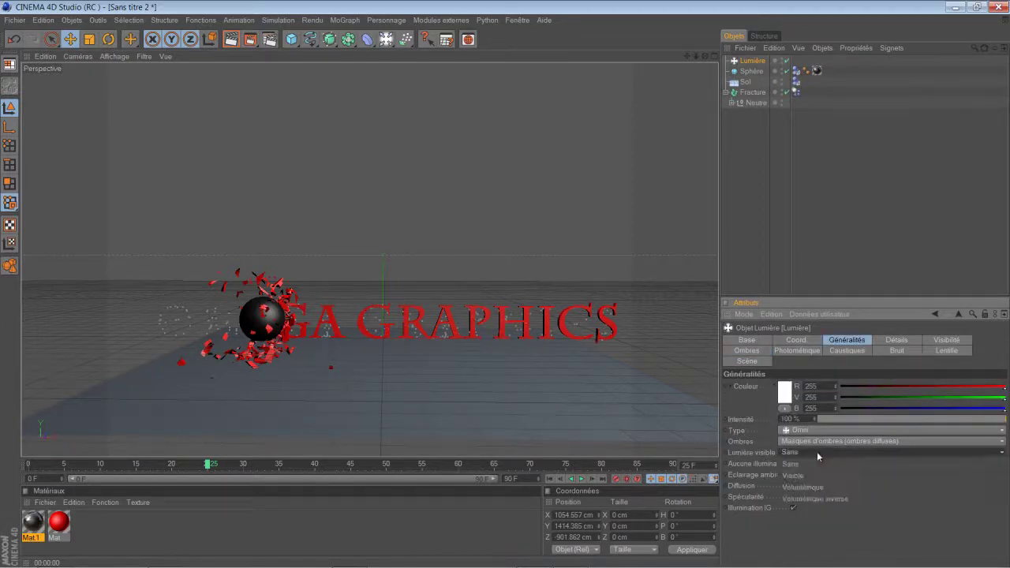
click(821, 471)
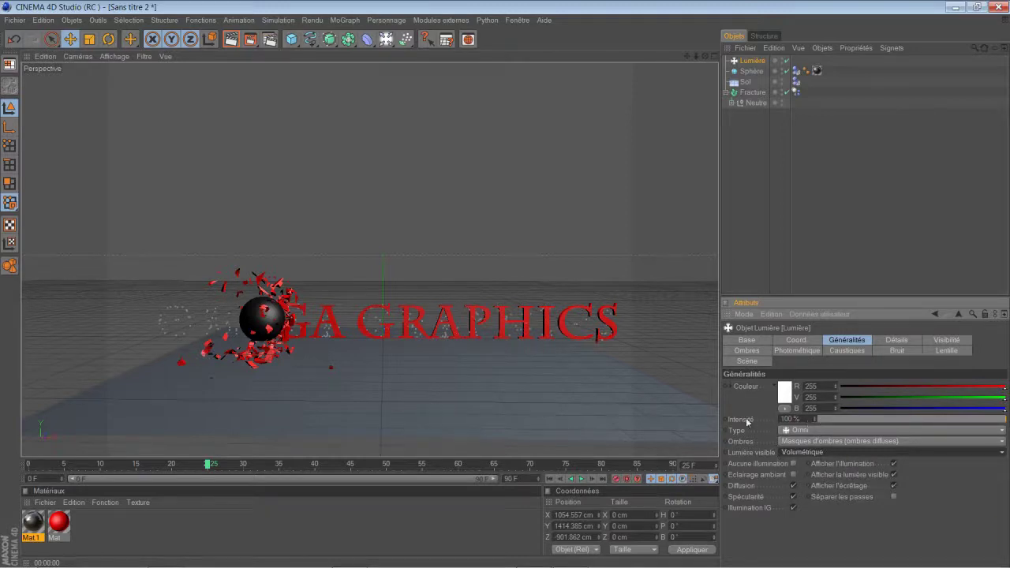
click(230, 43)
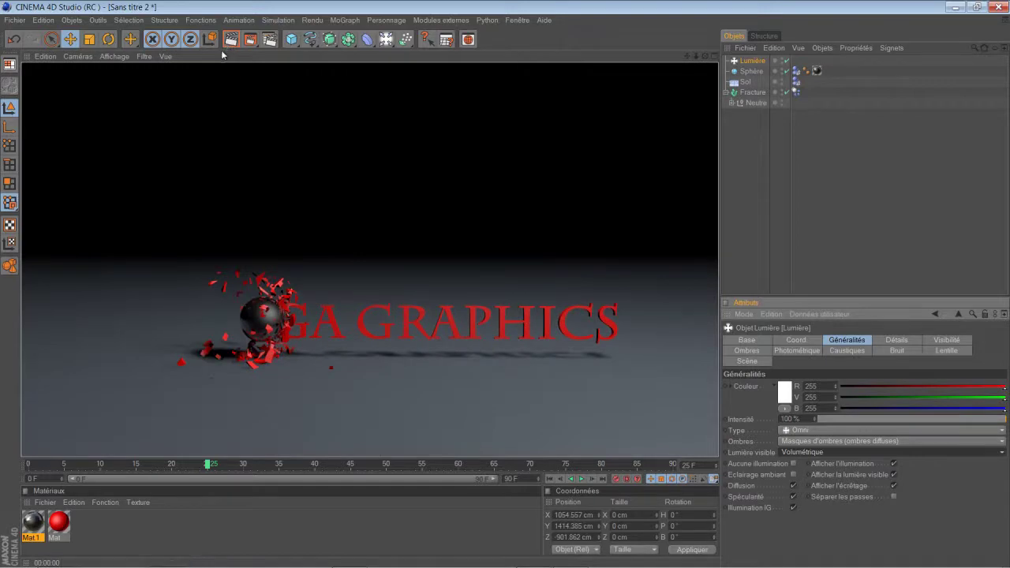
scroll(397, 389, down, 2)
scroll(395, 384, up, 2)
Step: Raise the floor object to just under the text and sphere, at about Y -17 cm
click(395, 384)
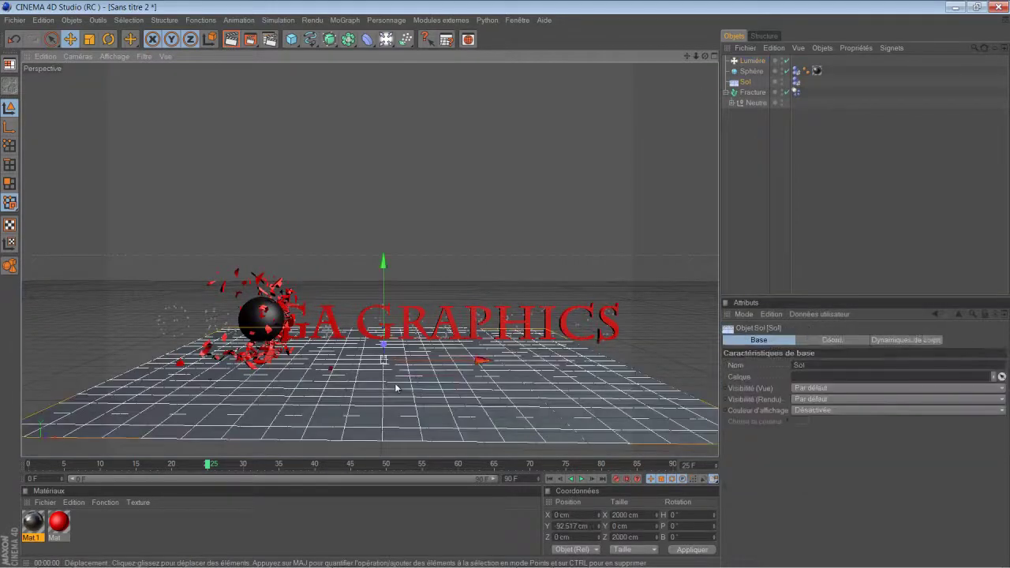
drag(383, 264, 505, 282)
drag(705, 56, 505, 286)
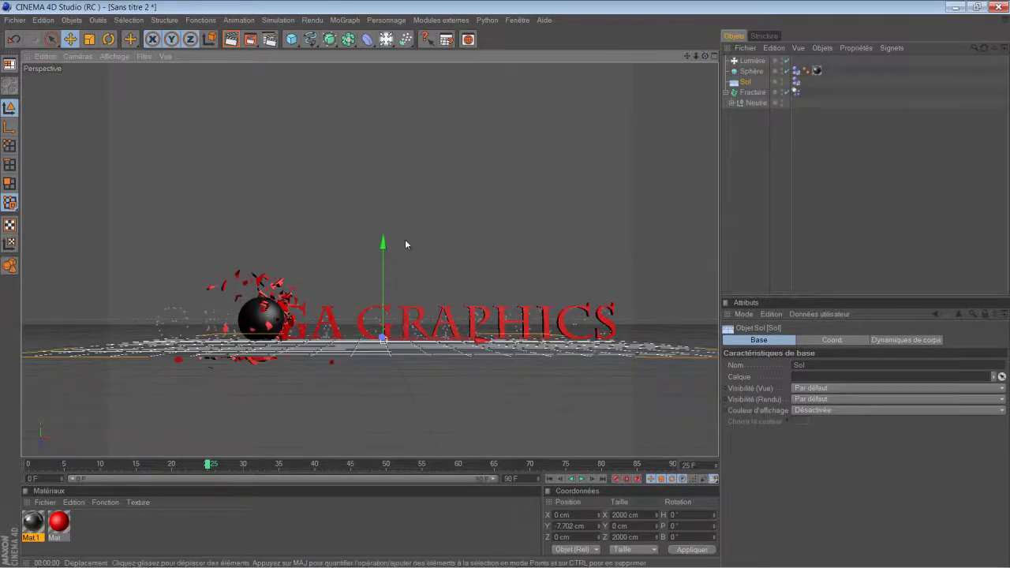
drag(383, 245, 506, 285)
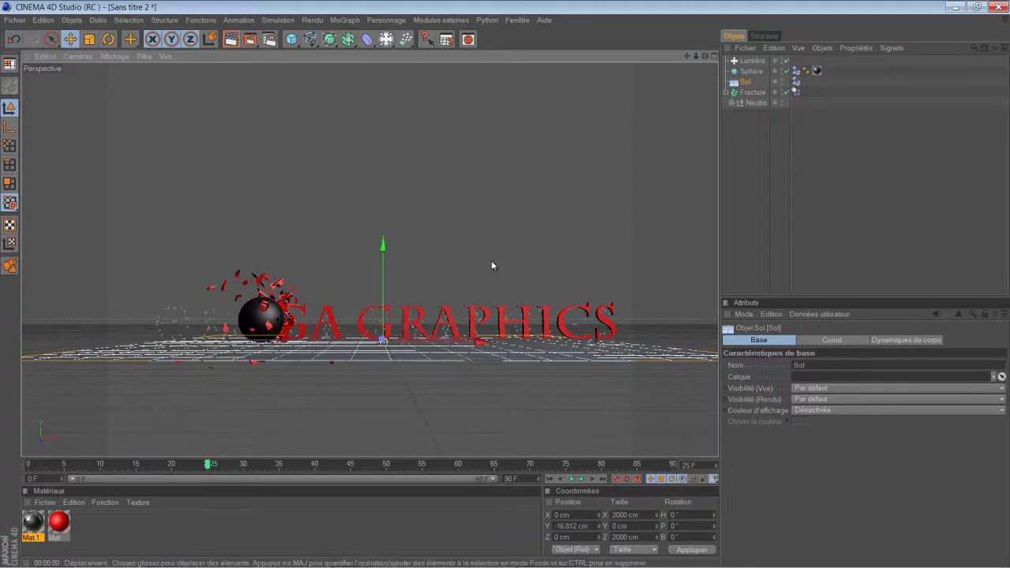
scroll(491, 261, up, 1)
drag(705, 57, 505, 288)
Step: Play the animation from the start, stop it at frame 44 and render the perspective view
click(550, 479)
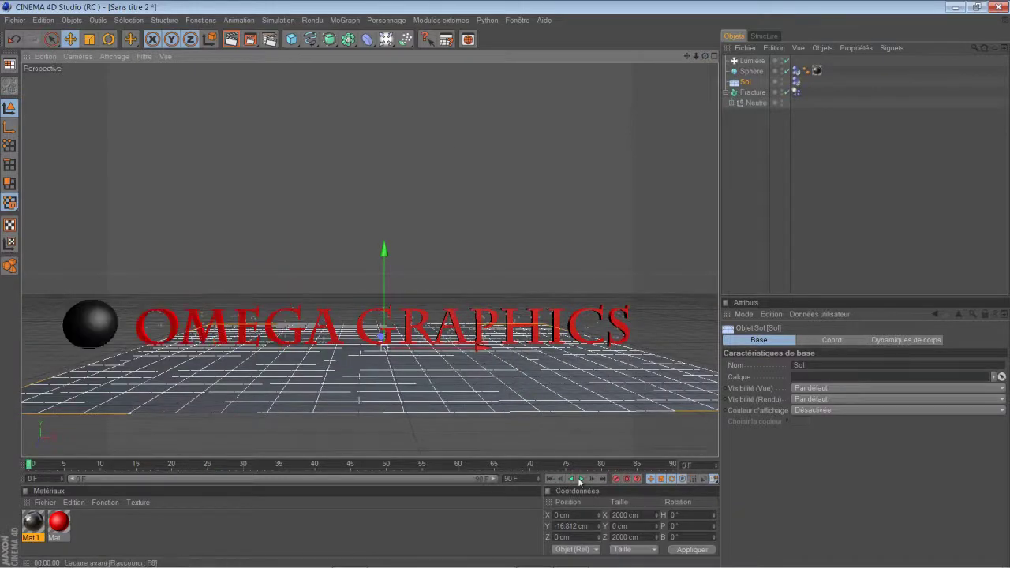
click(581, 478)
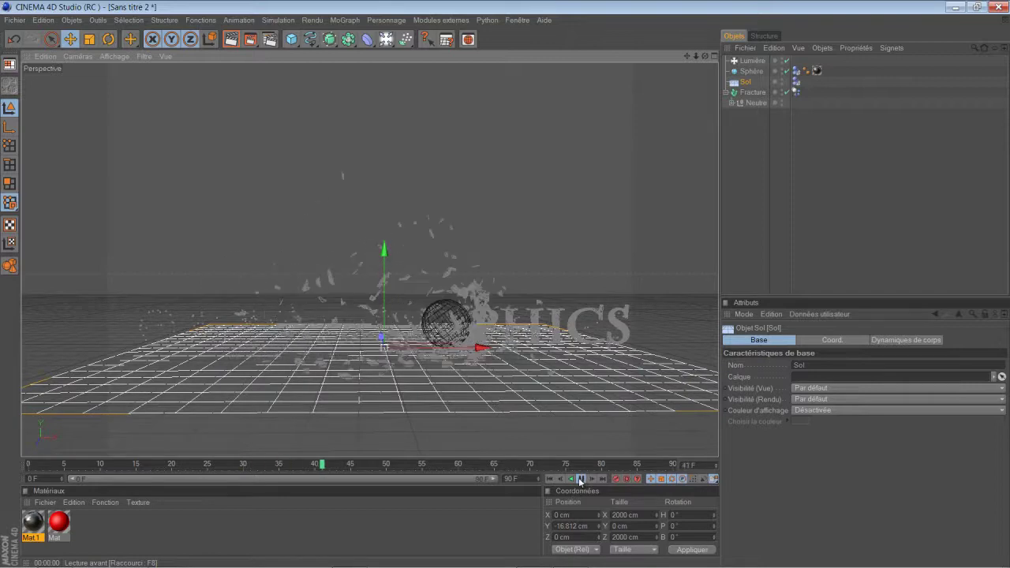
click(579, 478)
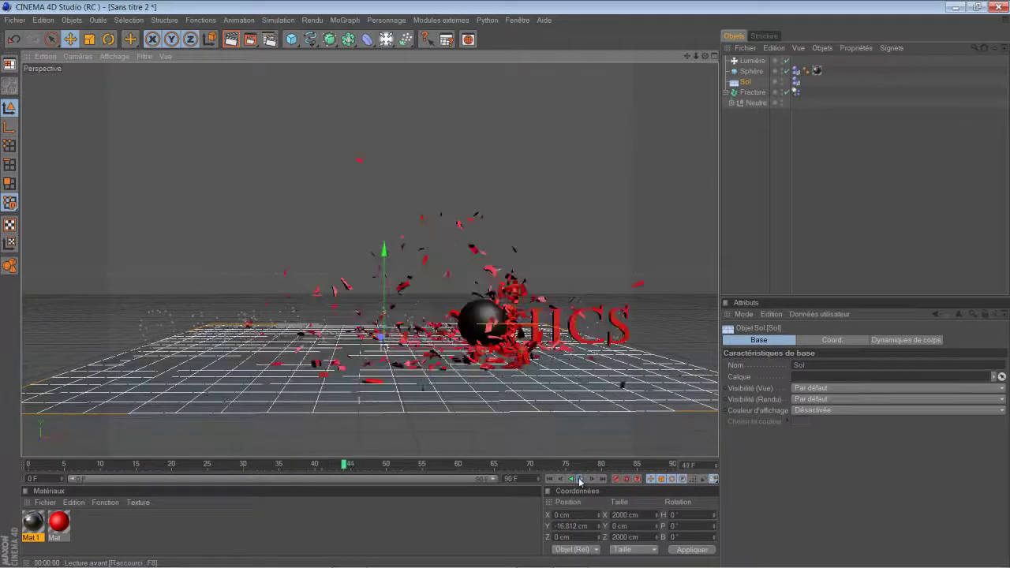
click(230, 40)
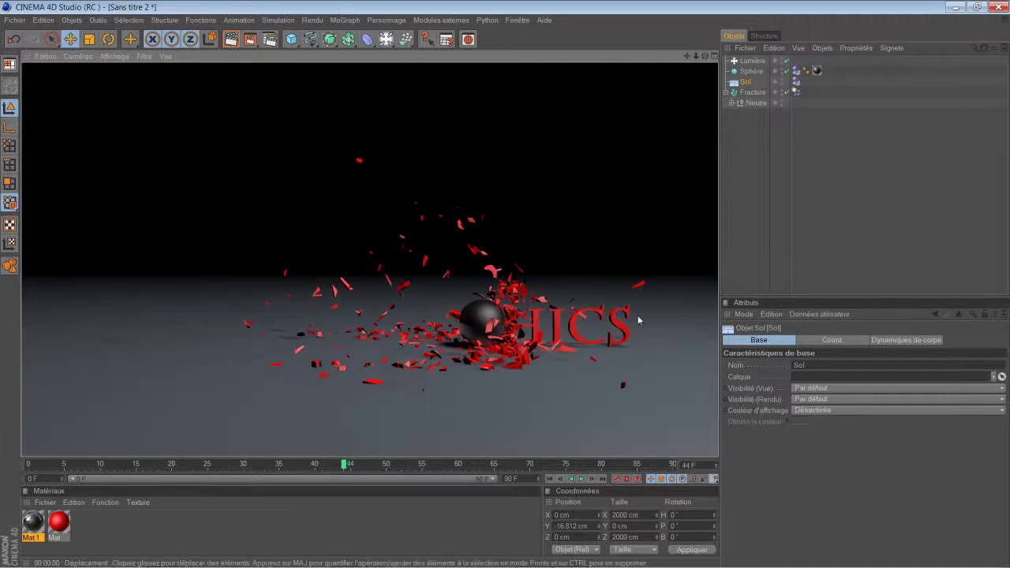
click(582, 405)
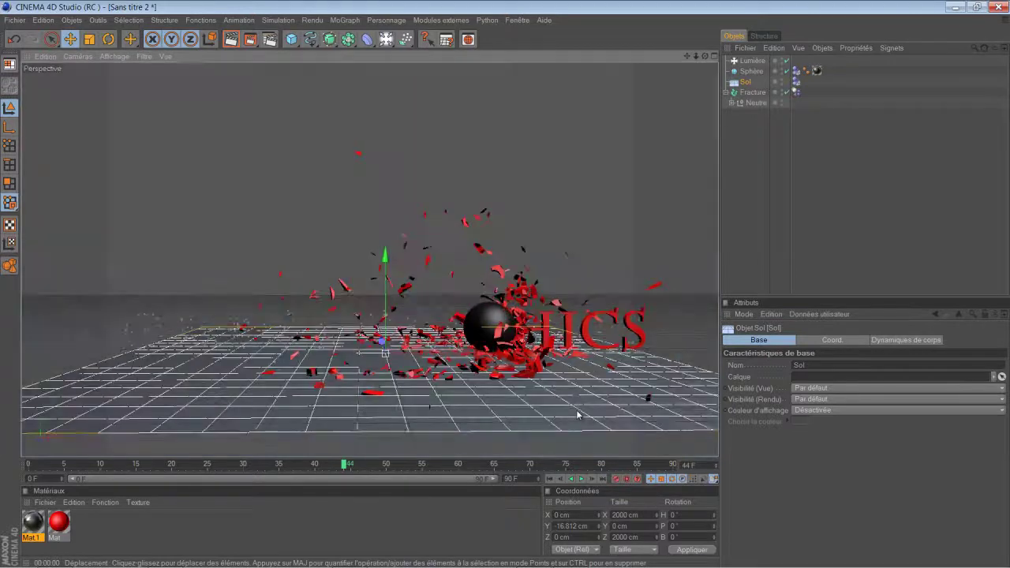
Step: Return to the first frame, add a camera to the scene and make it the active view camera
click(550, 478)
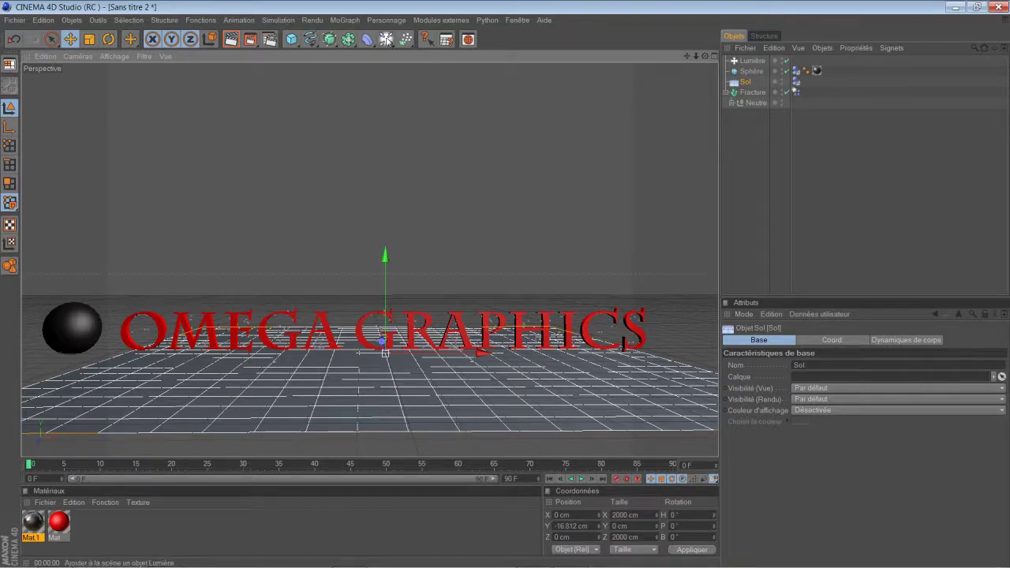
click(386, 38)
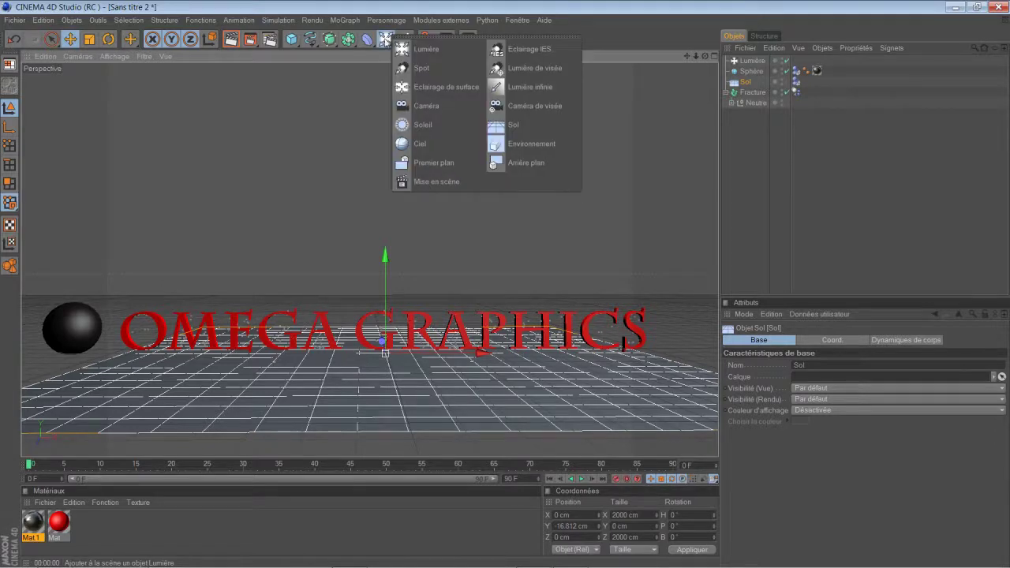
click(447, 112)
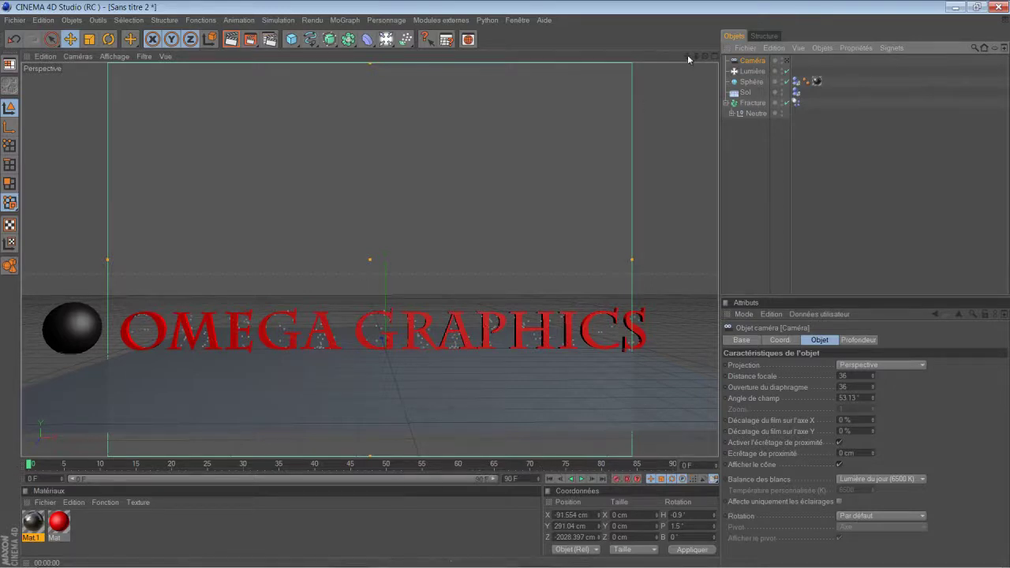
drag(687, 57, 505, 284)
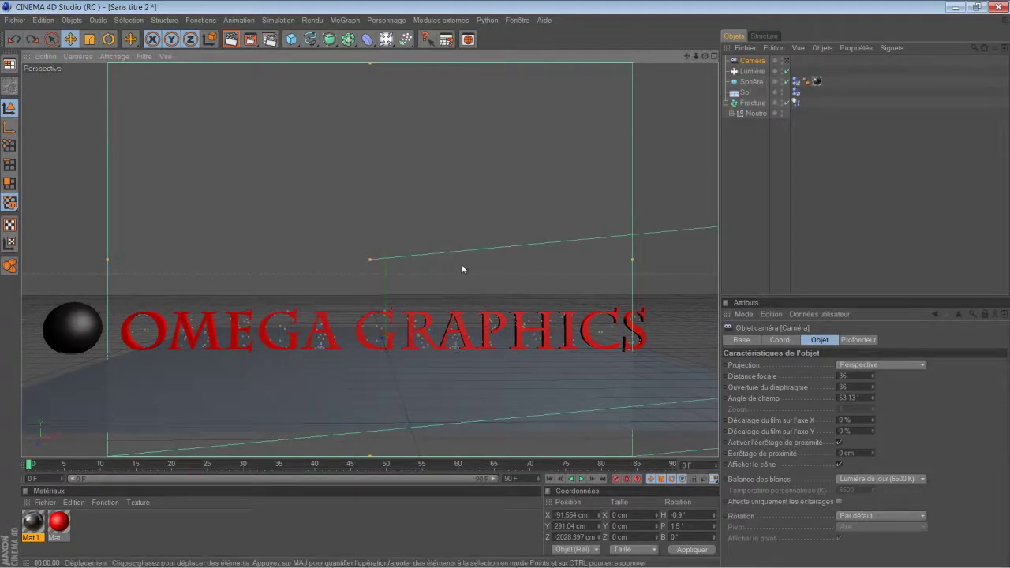
scroll(403, 297, down, 3)
scroll(403, 297, up, 5)
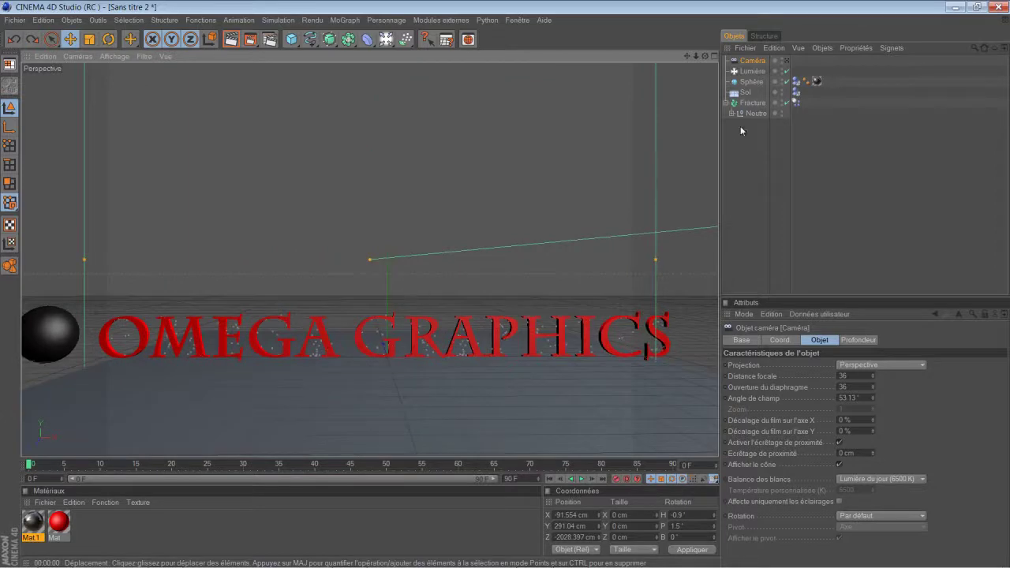
click(786, 60)
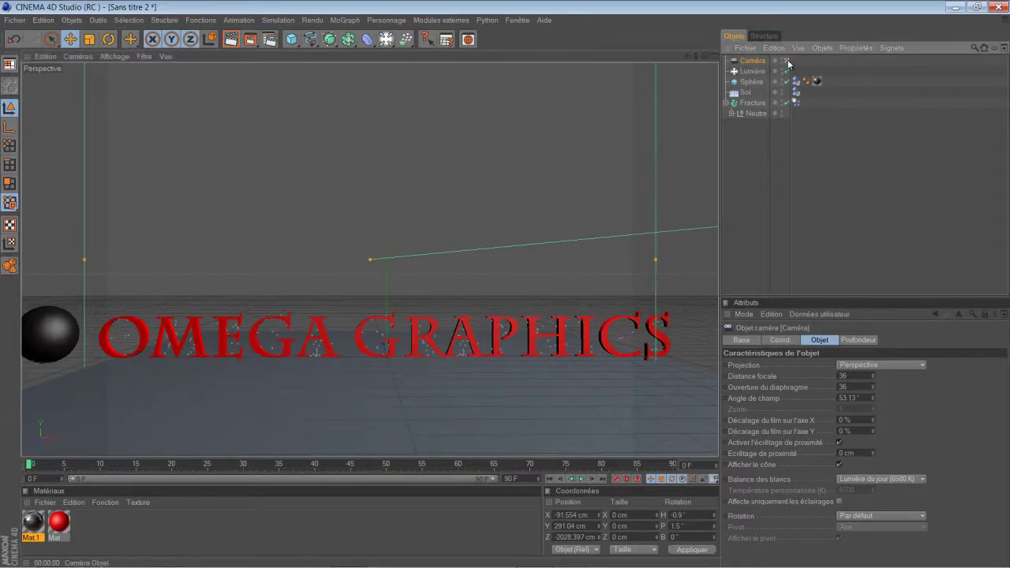
Step: Position the camera at about X -1562, Y 125, Z -1102 cm with heading -47.2° to frame sphere and text, keyframed at frame 0
drag(686, 57, 474, 282)
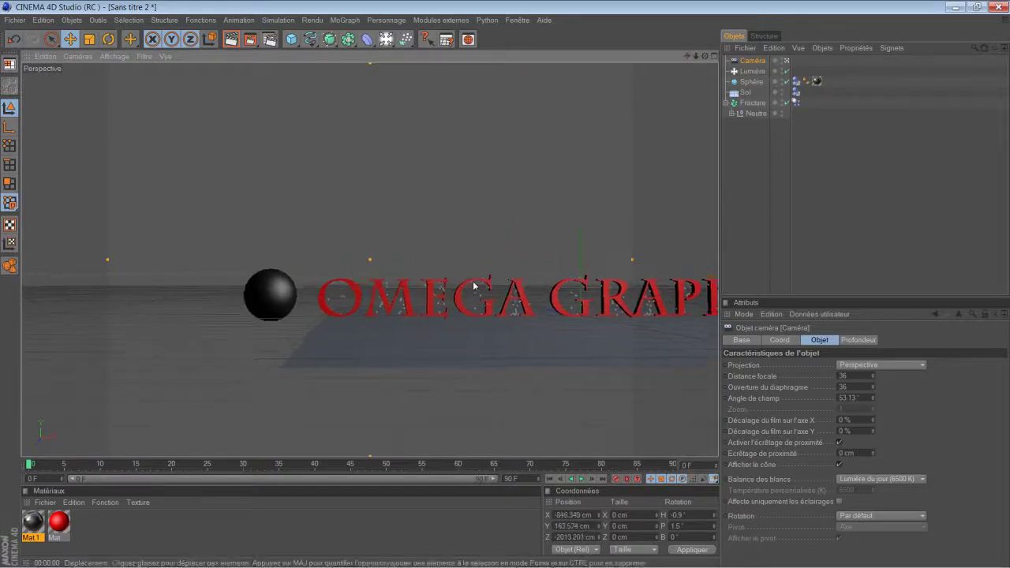
scroll(470, 281, up, 5)
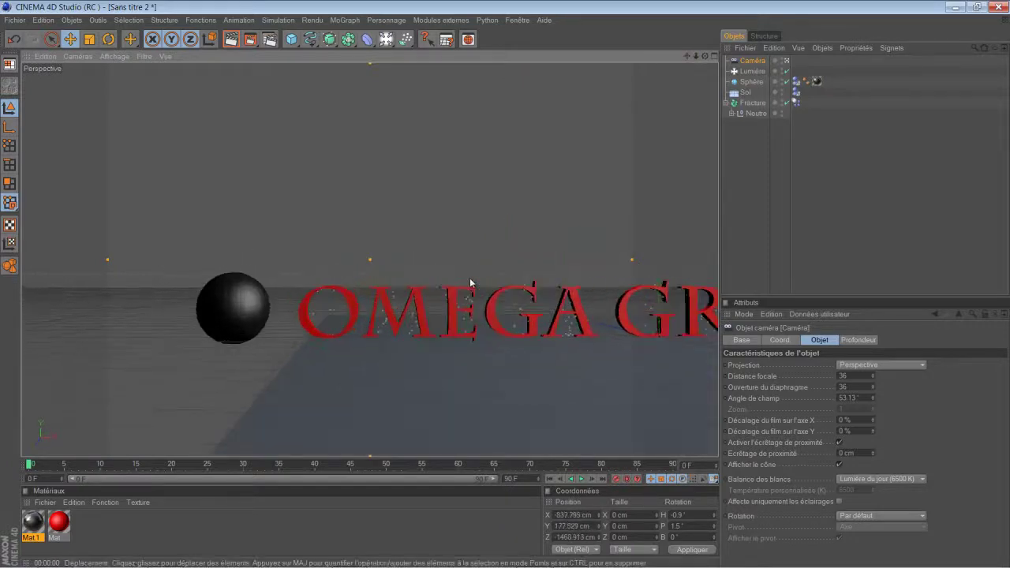
scroll(471, 281, up, 4)
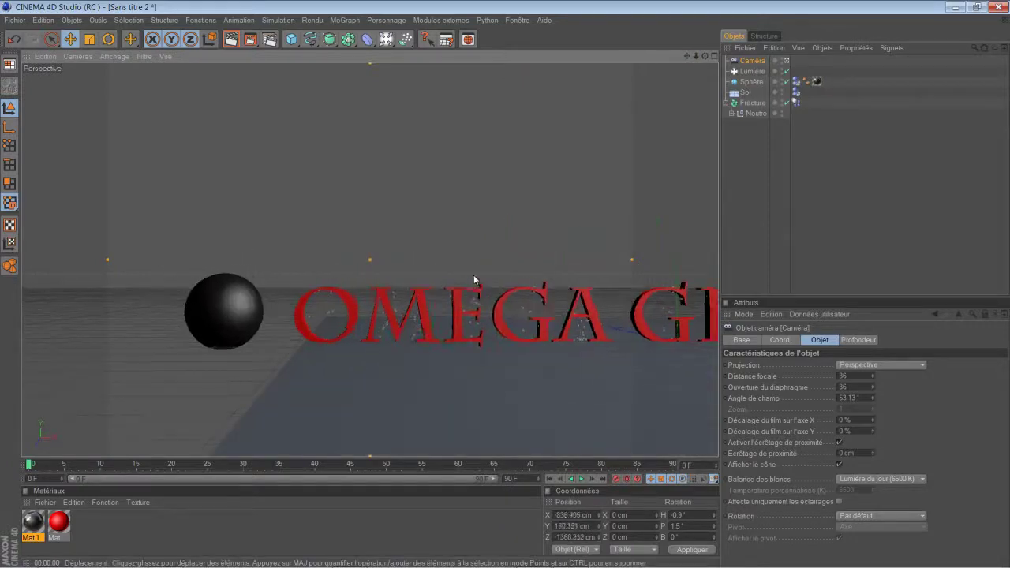
drag(686, 56, 508, 263)
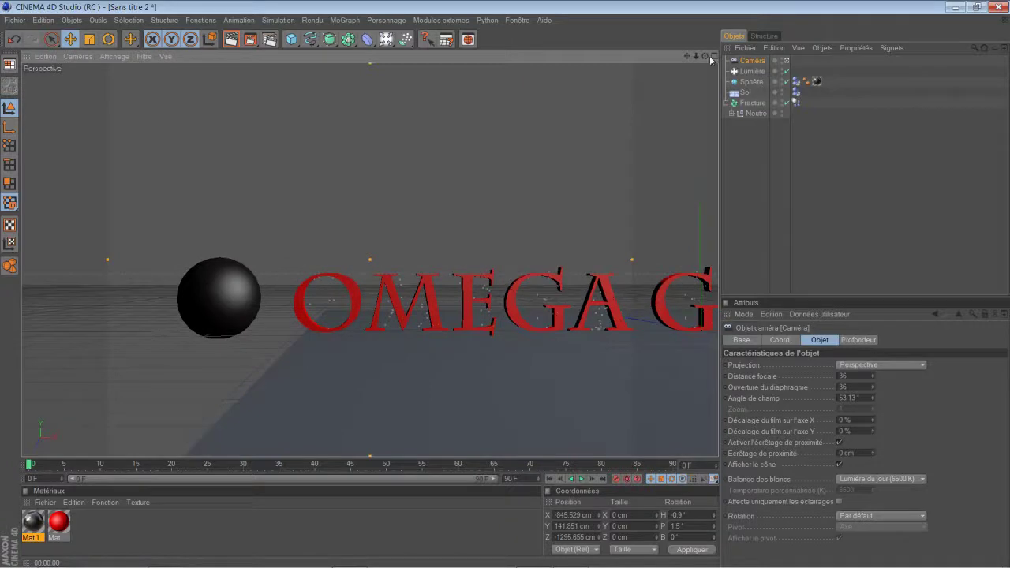
drag(705, 56, 506, 284)
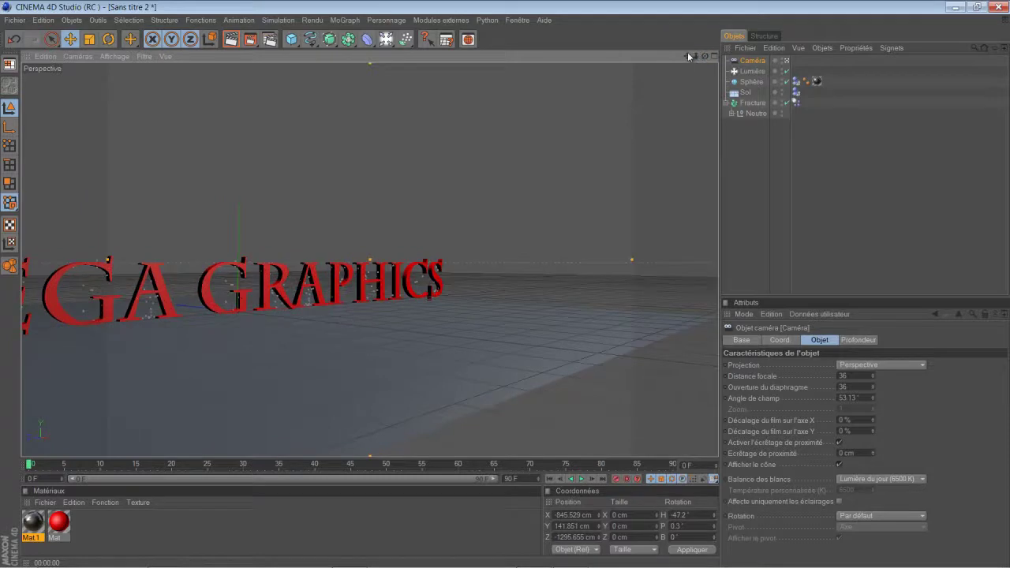
drag(687, 56, 433, 343)
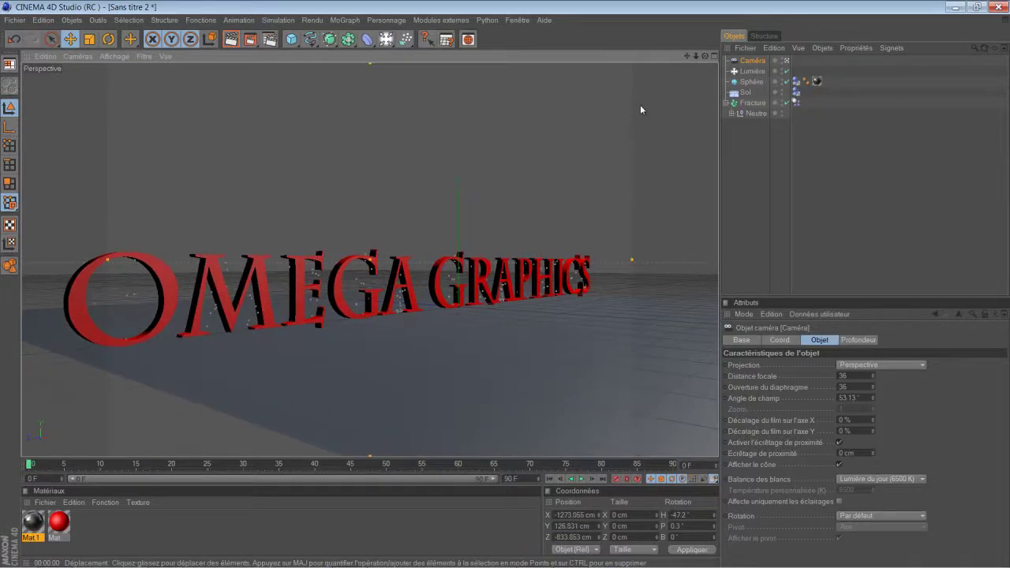
scroll(627, 142, down, 1)
scroll(615, 176, down, 1)
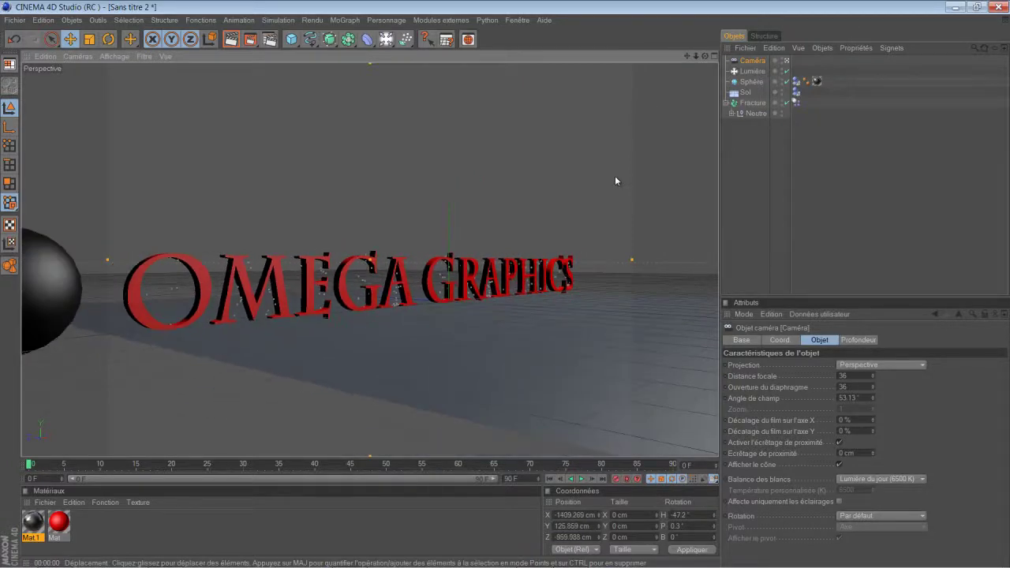
scroll(611, 183, down, 1)
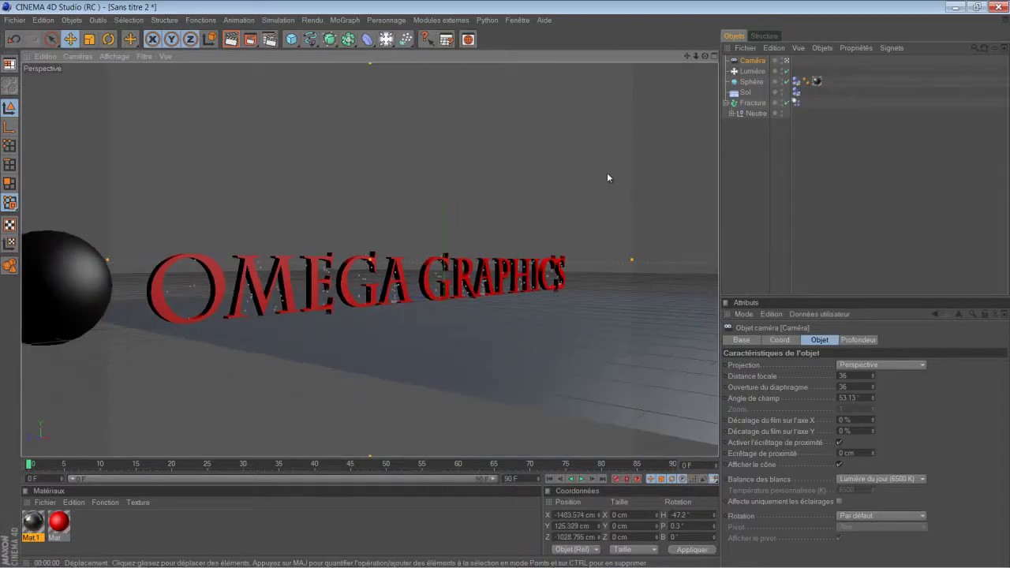
scroll(608, 241, down, 1)
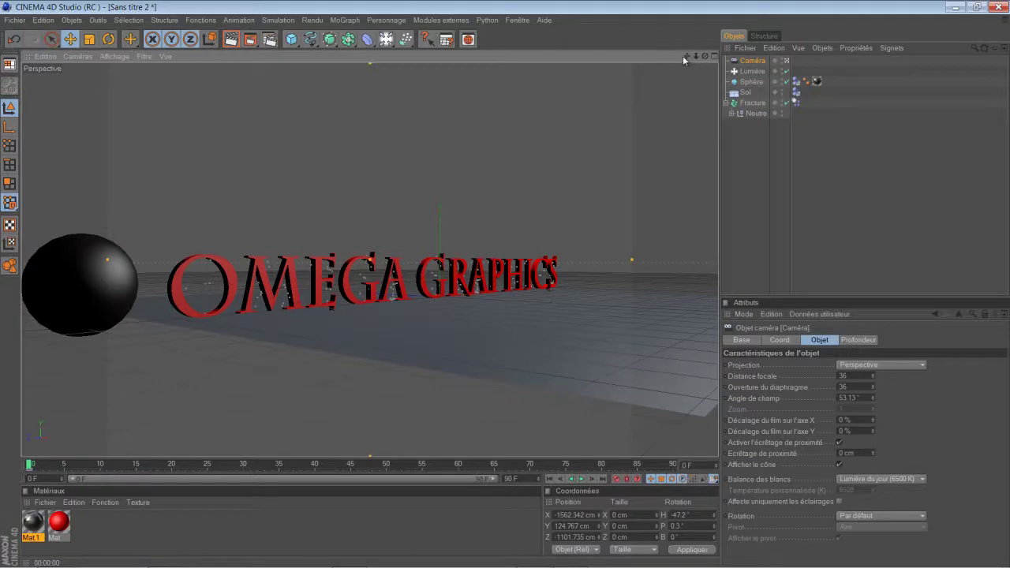
drag(685, 56, 506, 288)
scroll(654, 215, up, 2)
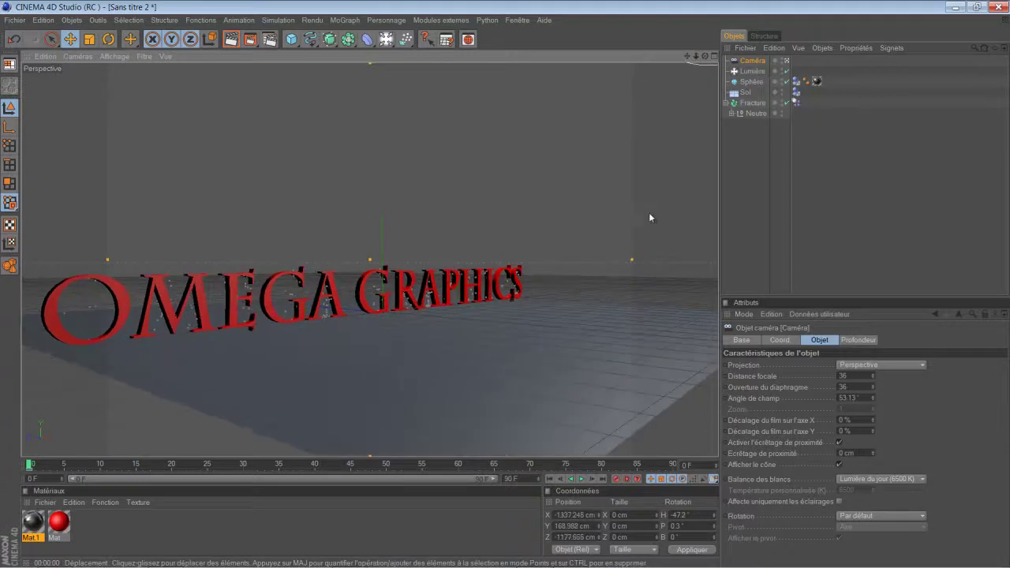
scroll(649, 215, up, 1)
drag(685, 56, 501, 288)
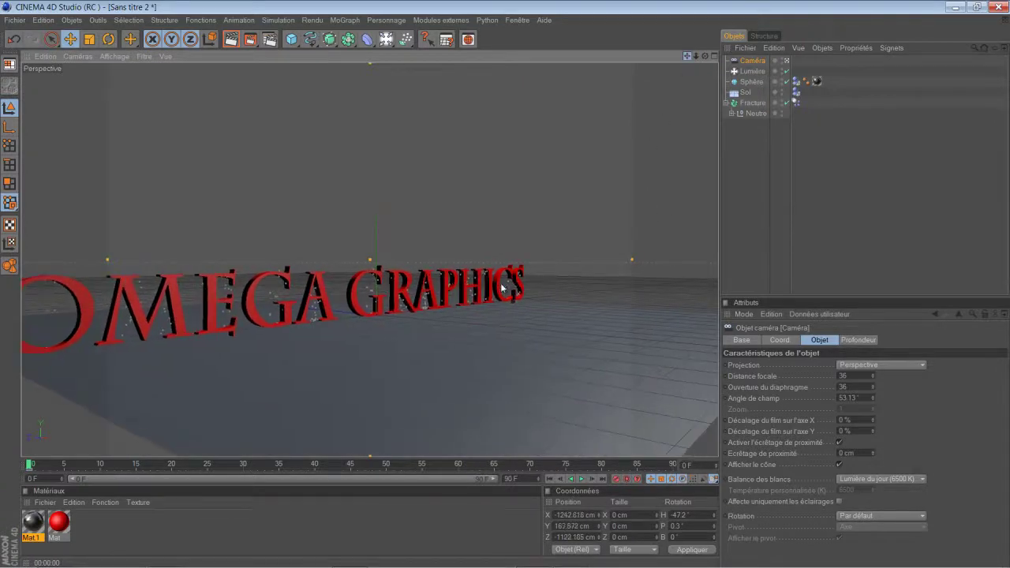
scroll(649, 130, up, 2)
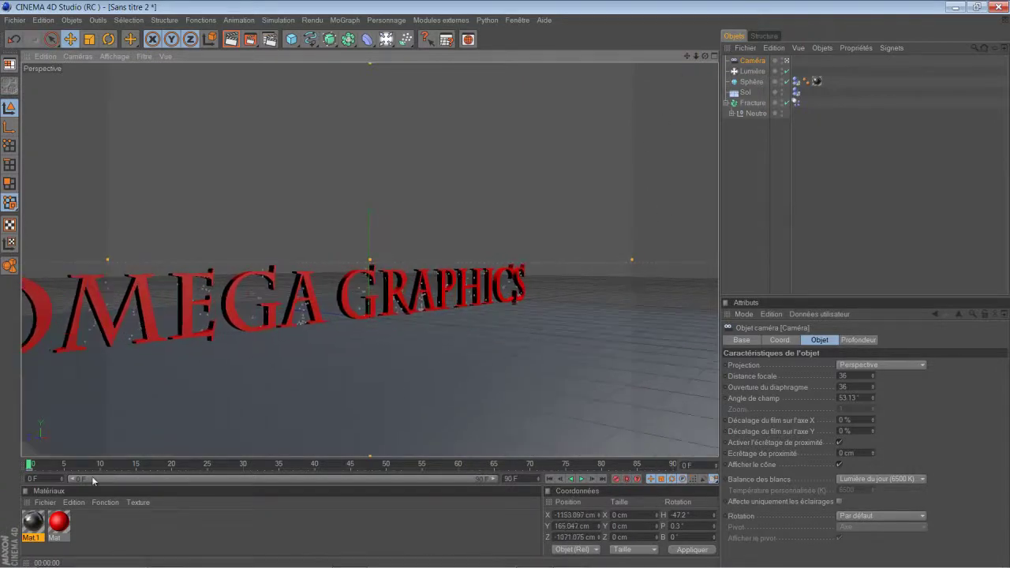
Step: At frame 20, shift the camera along the text towards the remaining letters and record a keyframe there
drag(29, 466, 171, 471)
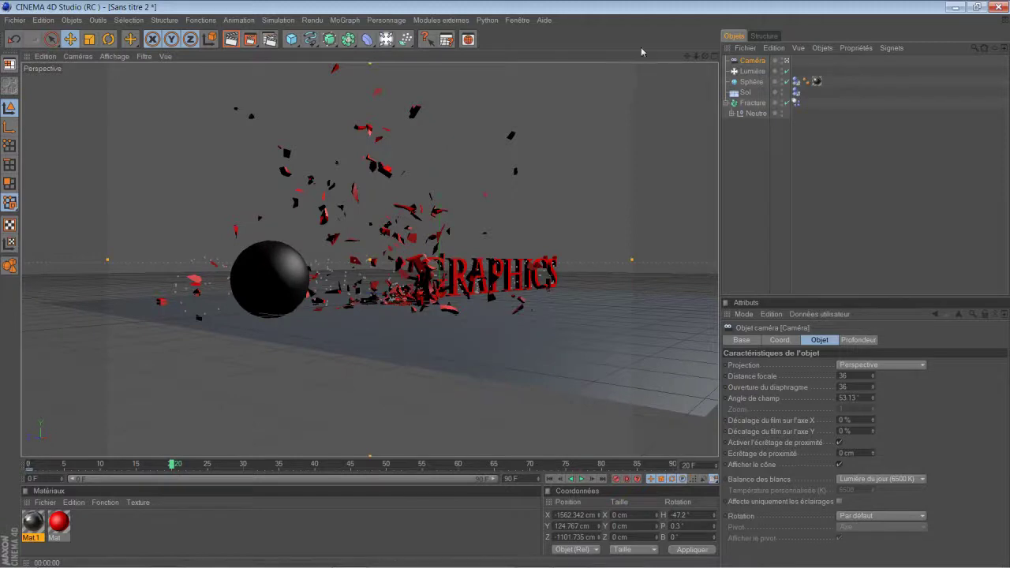
drag(686, 57, 640, 171)
drag(688, 62, 505, 287)
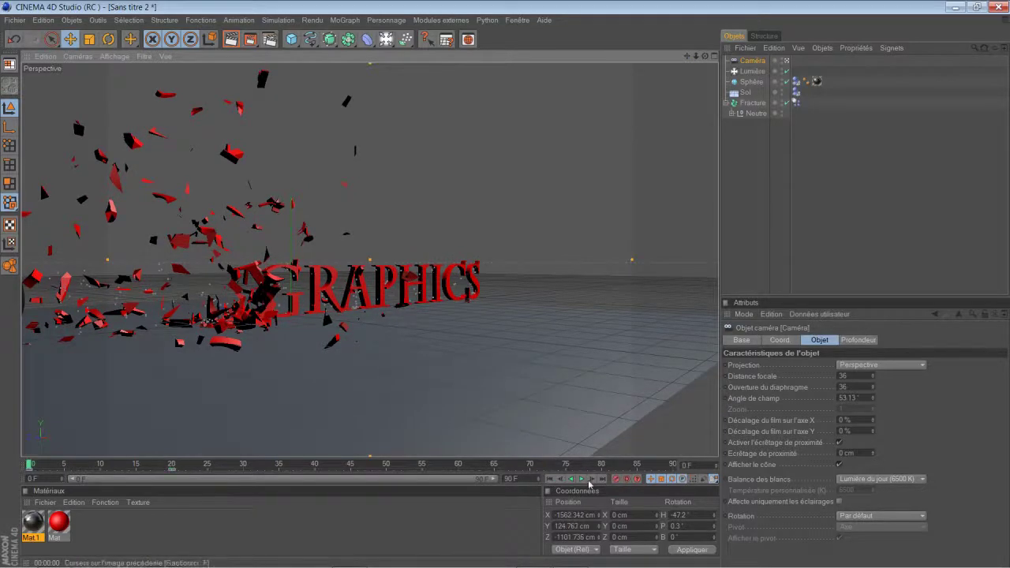
Step: Preview the camera move, shift its second keyframe to frame 45, replay the animation and return to the first frame
click(547, 481)
click(582, 480)
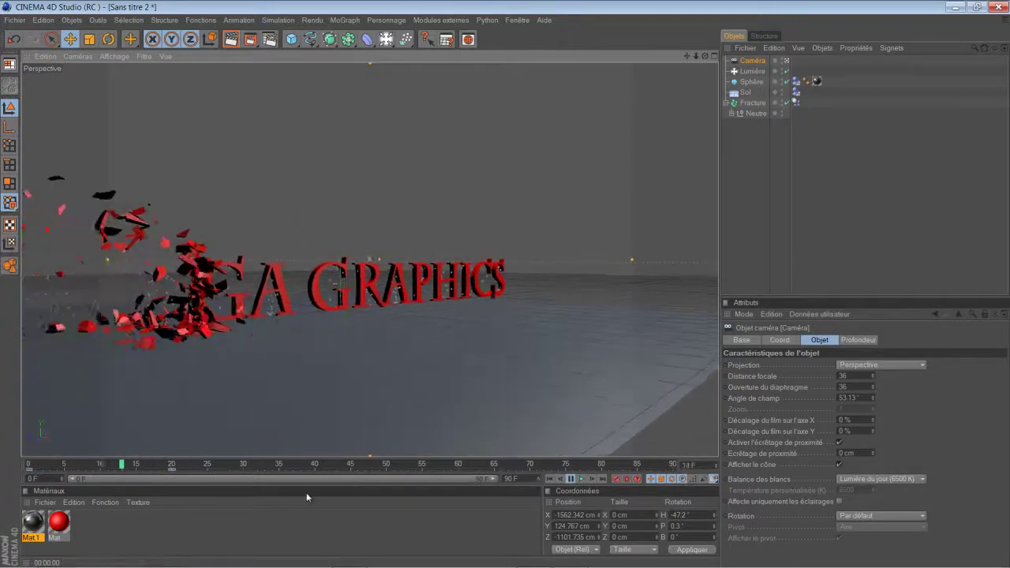
click(549, 479)
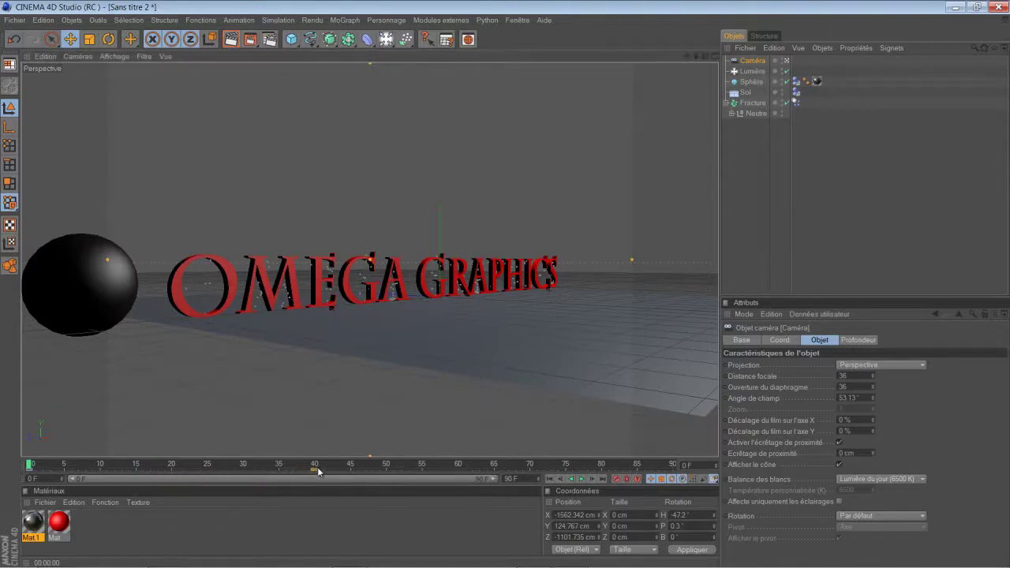
click(582, 479)
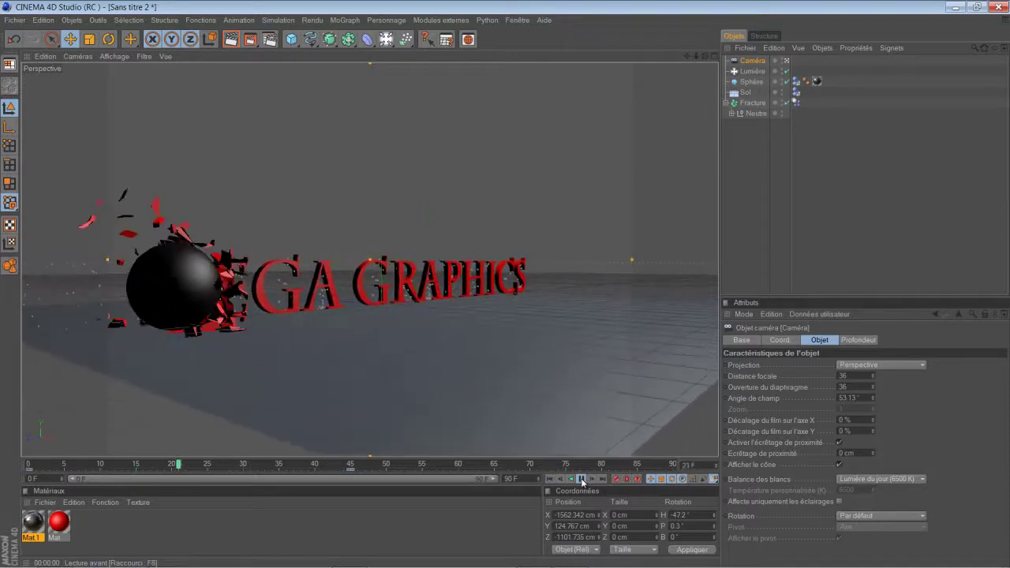
click(581, 479)
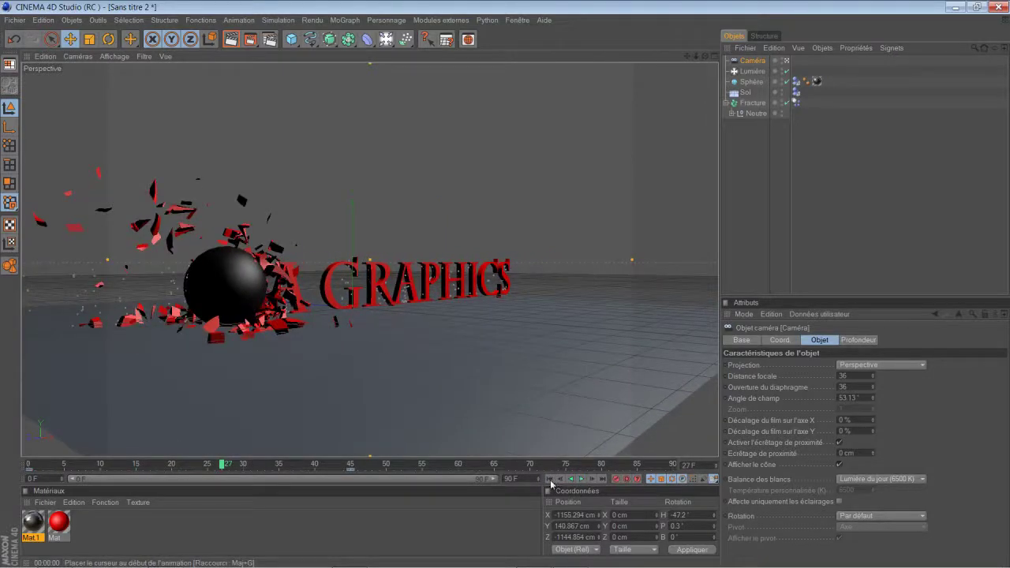
click(549, 480)
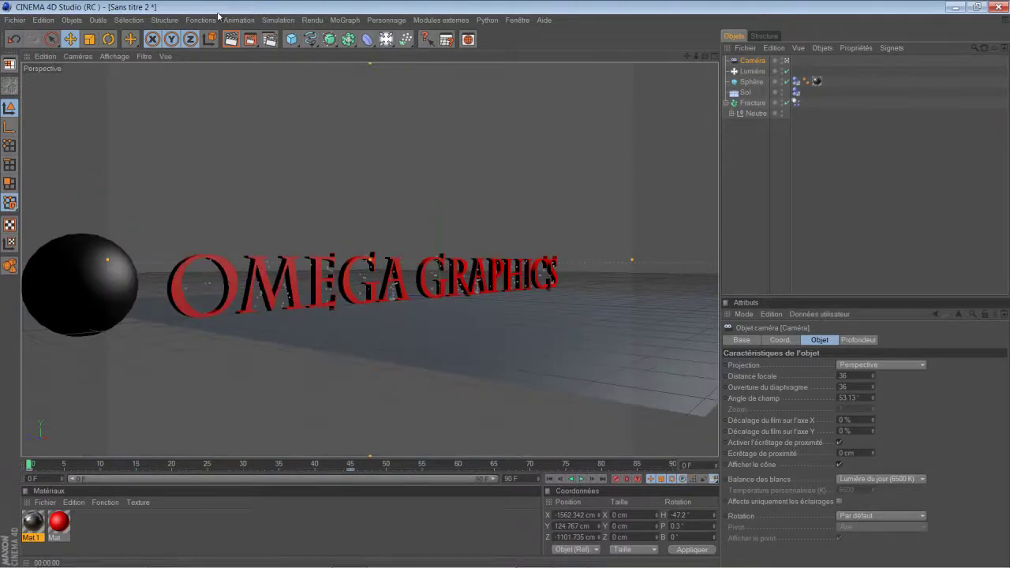
Step: Add a second camera to the scene and make it the active view camera
click(387, 40)
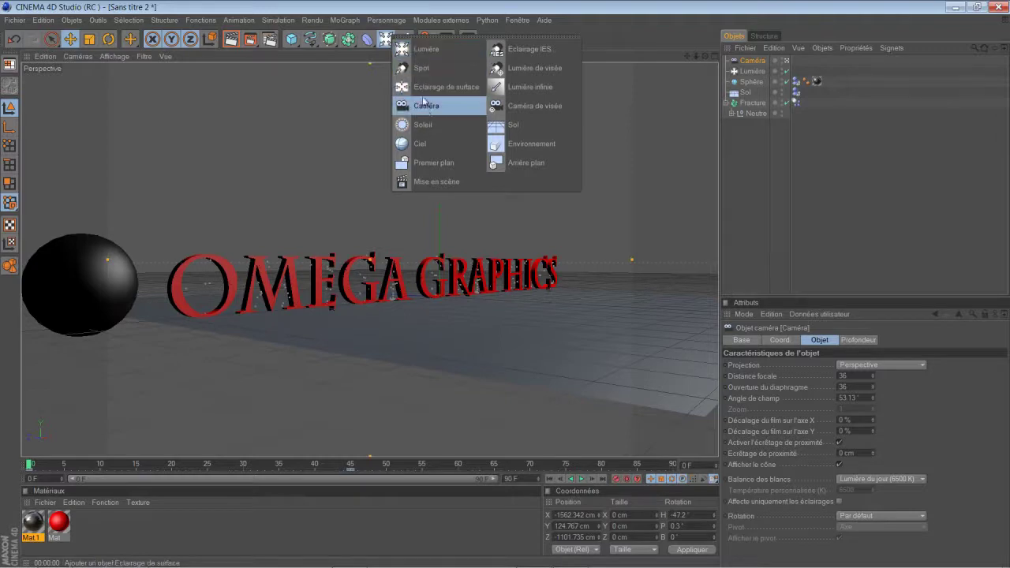
click(426, 109)
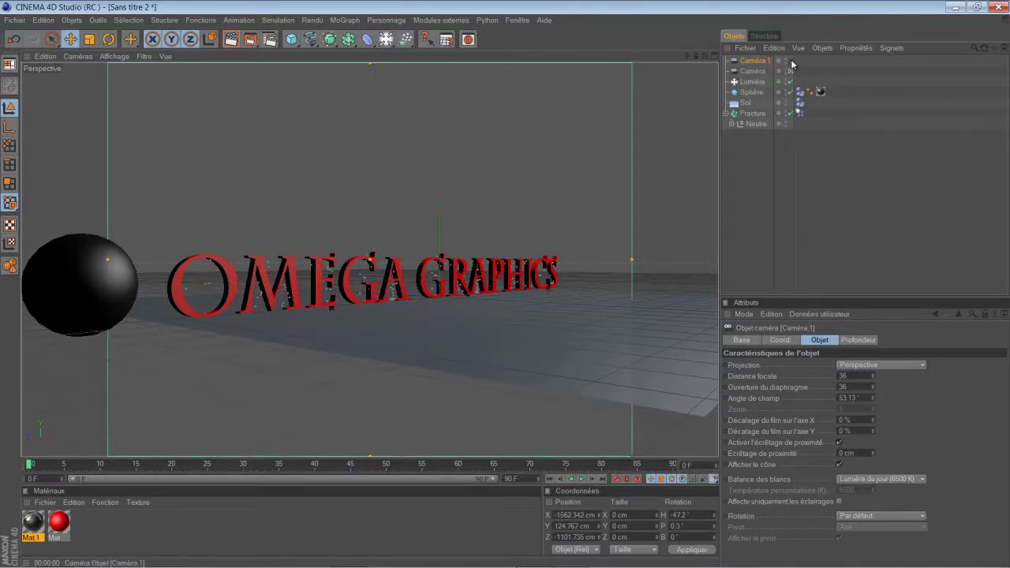
click(790, 61)
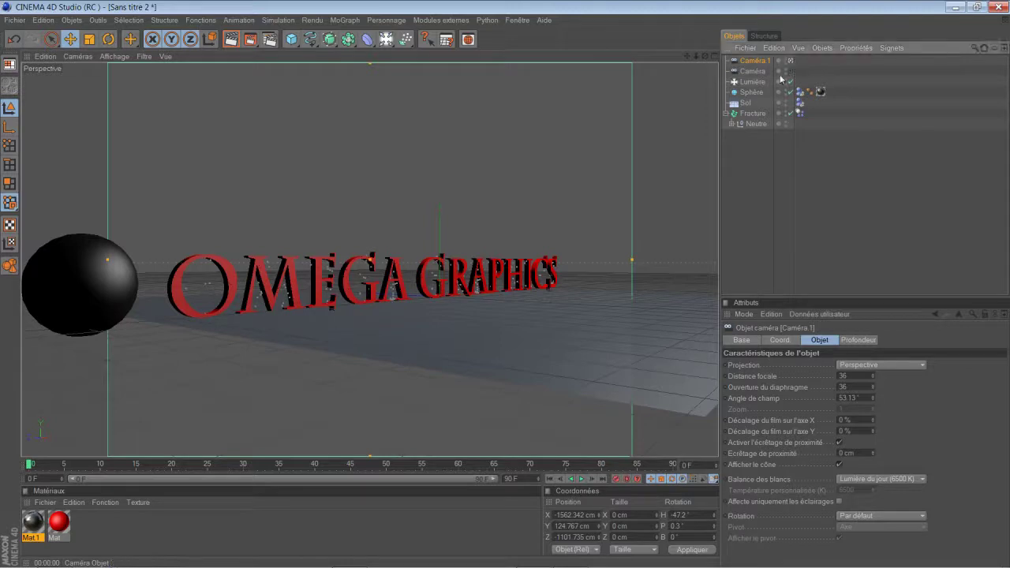
Step: Position the second camera high above the floor at about X 1162, Y 940, Z -2136 cm, with heading 23.3° and pitch -24.9°
mouse_move(706, 56)
mouse_down()
mouse_move(385, 289)
mouse_move(529, 286)
mouse_move(489, 288)
mouse_move(507, 287)
mouse_move(683, 59)
mouse_move(428, 286)
mouse_move(498, 289)
mouse_move(687, 62)
mouse_up()
scroll(672, 196, down, 6)
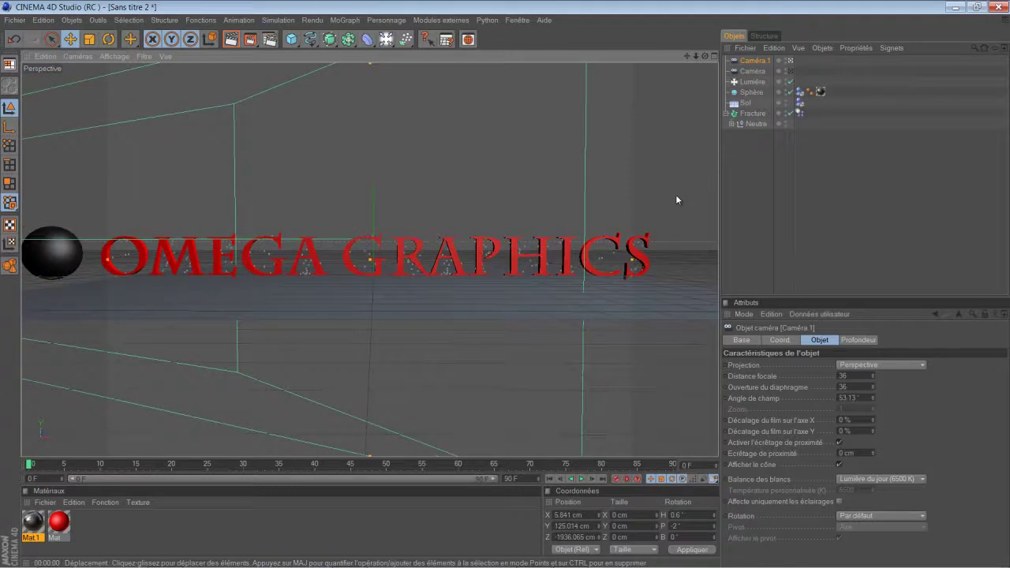
scroll(677, 195, down, 6)
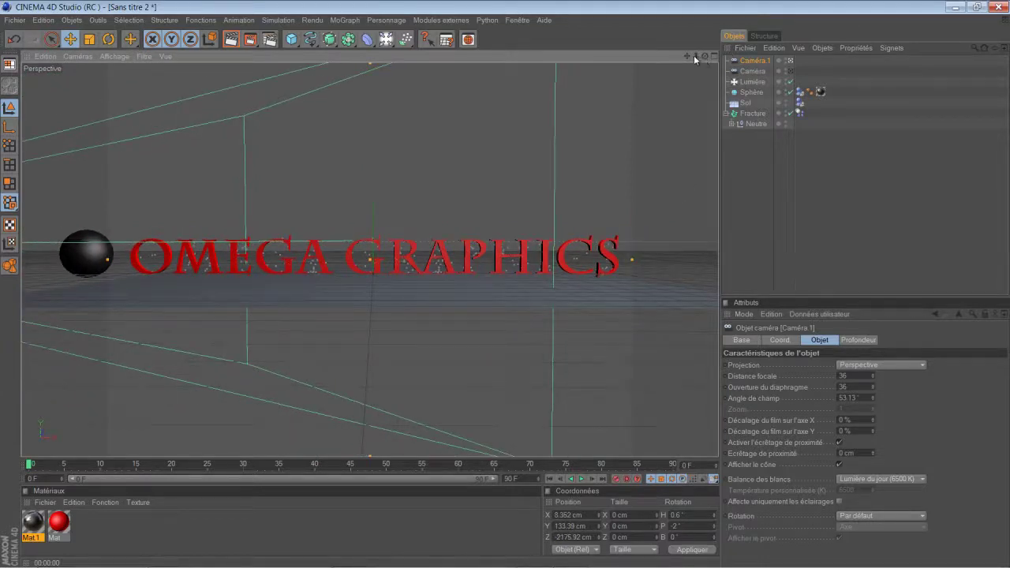
drag(367, 399, 505, 281)
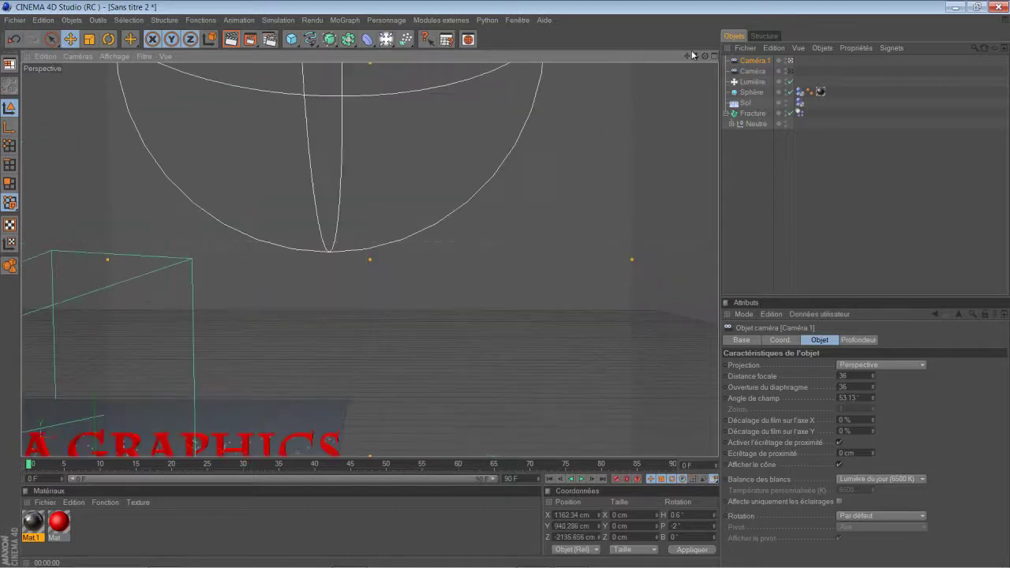
drag(705, 55, 507, 286)
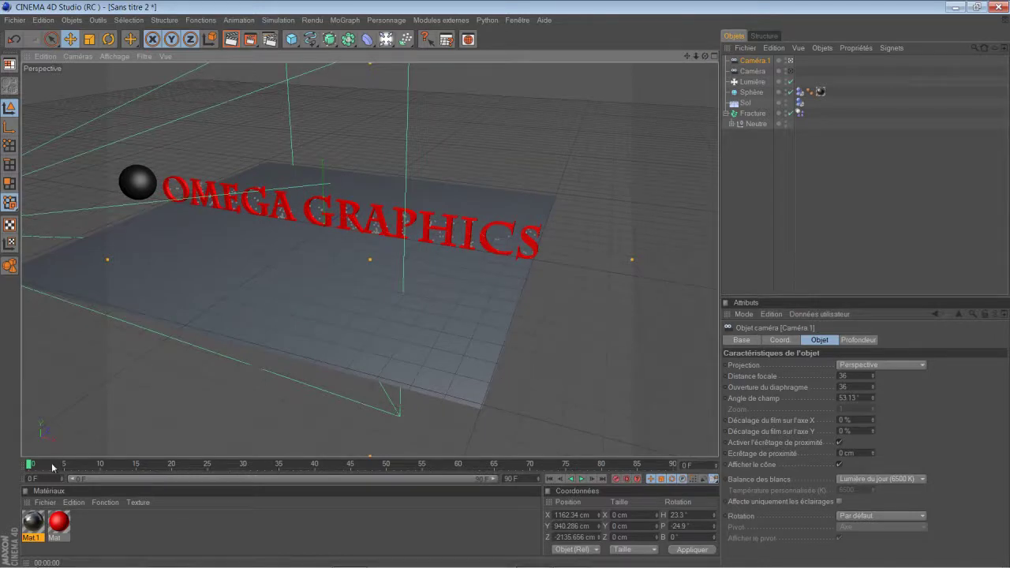
Step: Keyframe the second camera unchanged at frame 20, then at frame 50 at about X 166, Y 1089, Z -2363 cm, heading -1.6°, pitch -21.9°
mouse_move(29, 467)
mouse_down()
mouse_move(43, 467)
mouse_move(19, 468)
mouse_move(171, 468)
mouse_up()
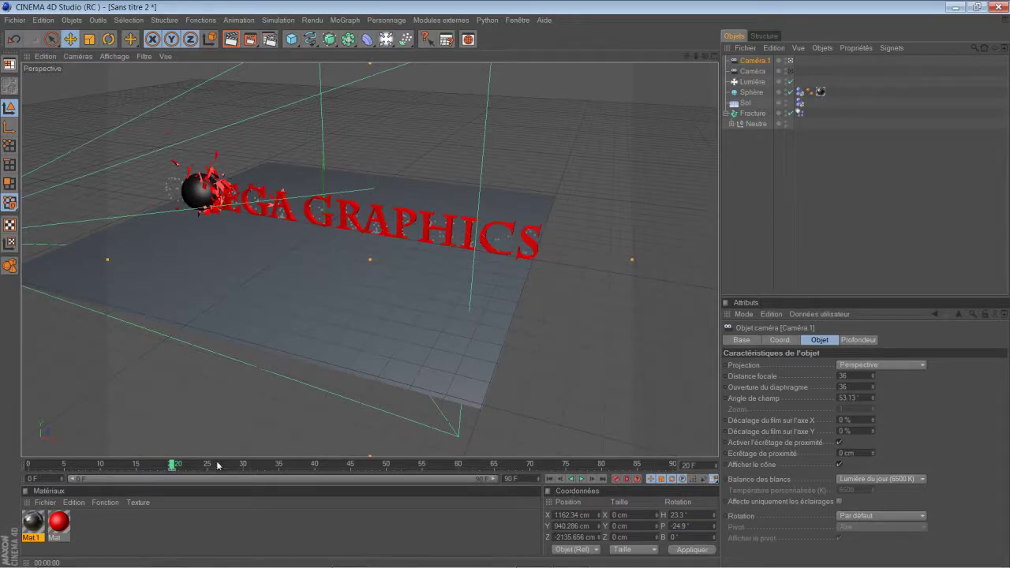
drag(173, 469, 388, 465)
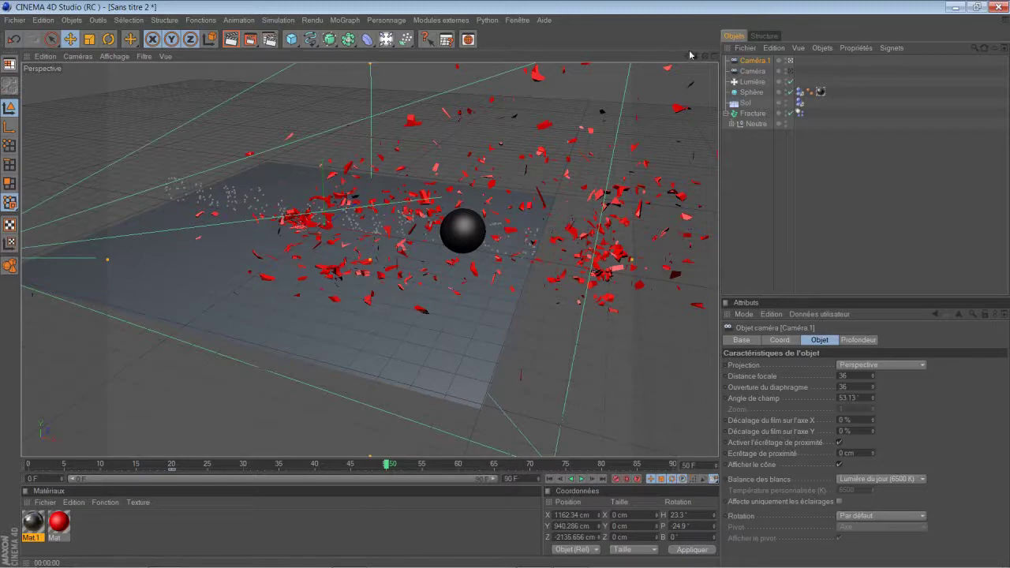
drag(688, 56, 509, 288)
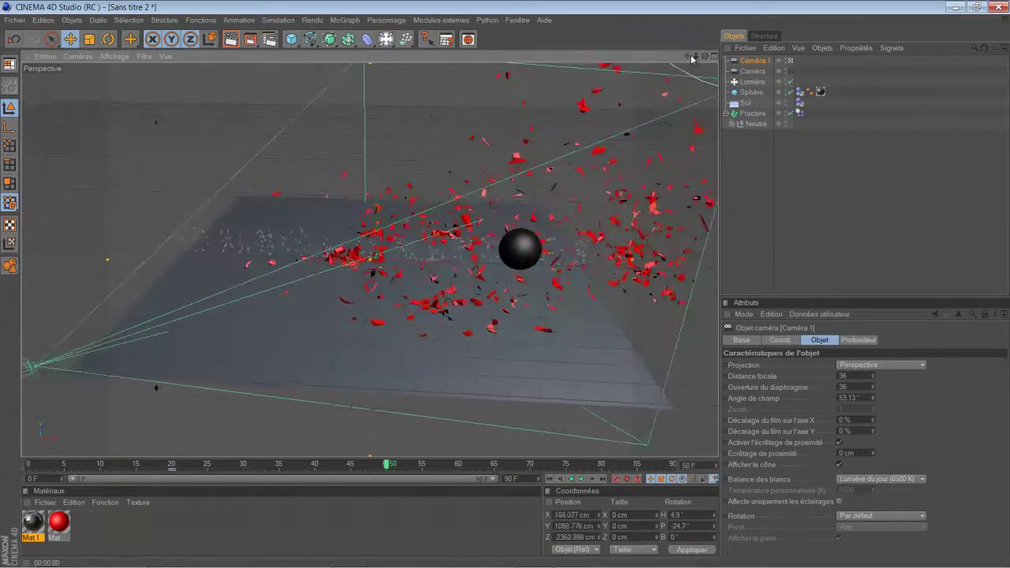
drag(705, 56, 704, 63)
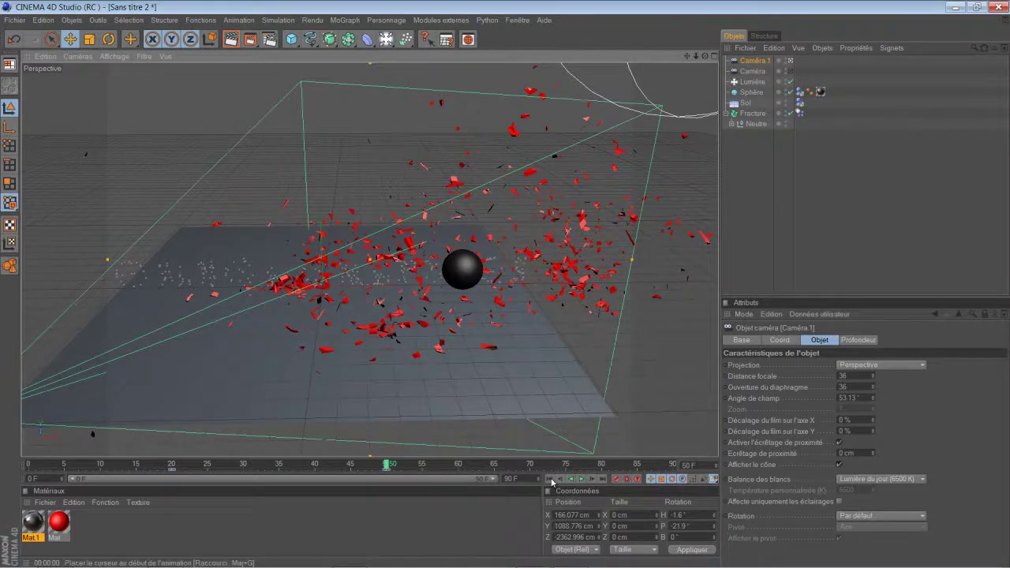
Step: Play the second camera's animation from the start, stop it and return to the first frame
click(552, 479)
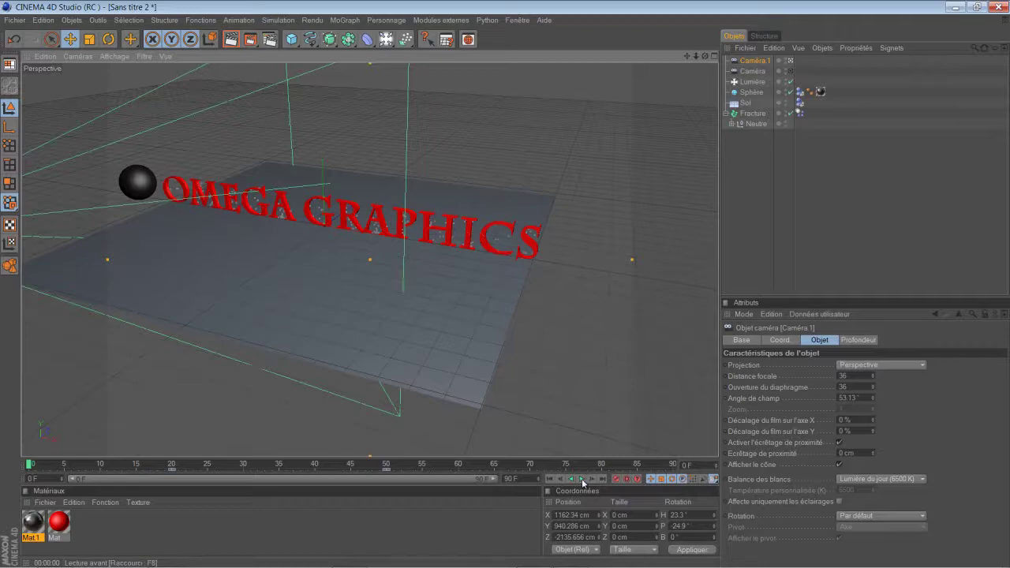
click(581, 479)
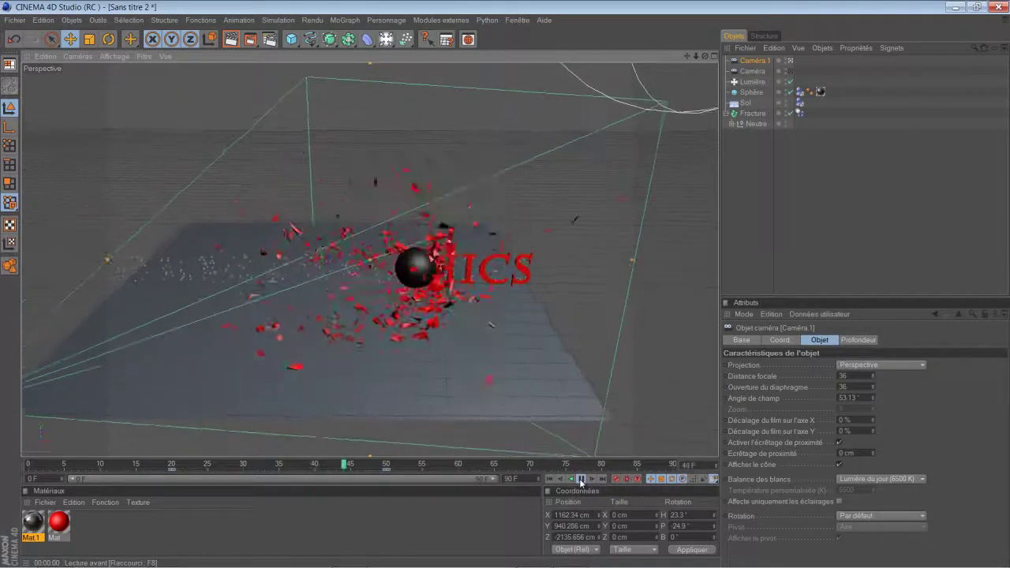
click(582, 479)
click(553, 479)
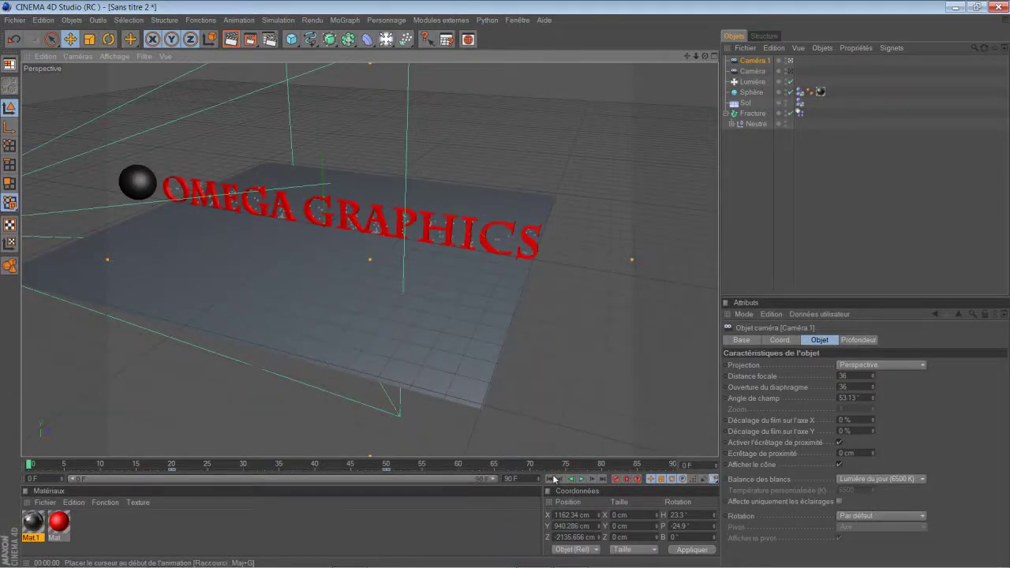
Step: Add a Mise en scène (stage) object to the scene for switching between the cameras
click(386, 38)
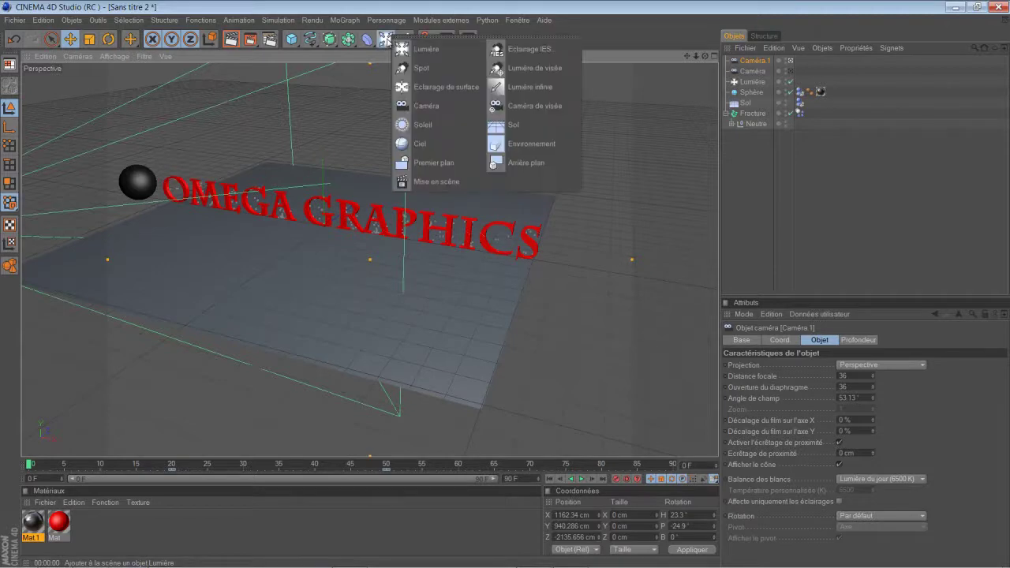
click(440, 185)
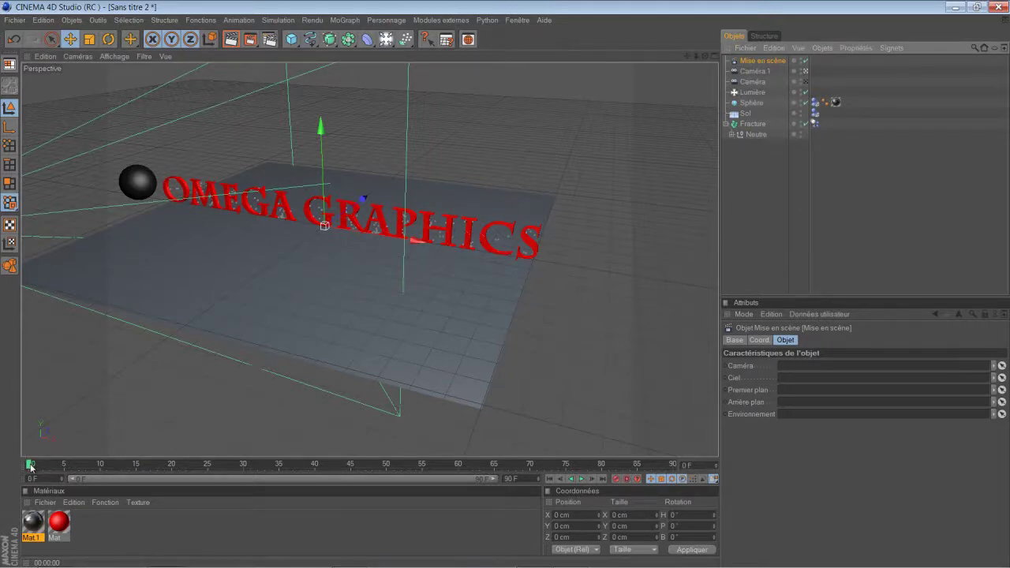
Step: Keyframe the stage object's camera link with Caméra at frame 0 and with Caméra.1 at frame 30
drag(762, 82, 786, 370)
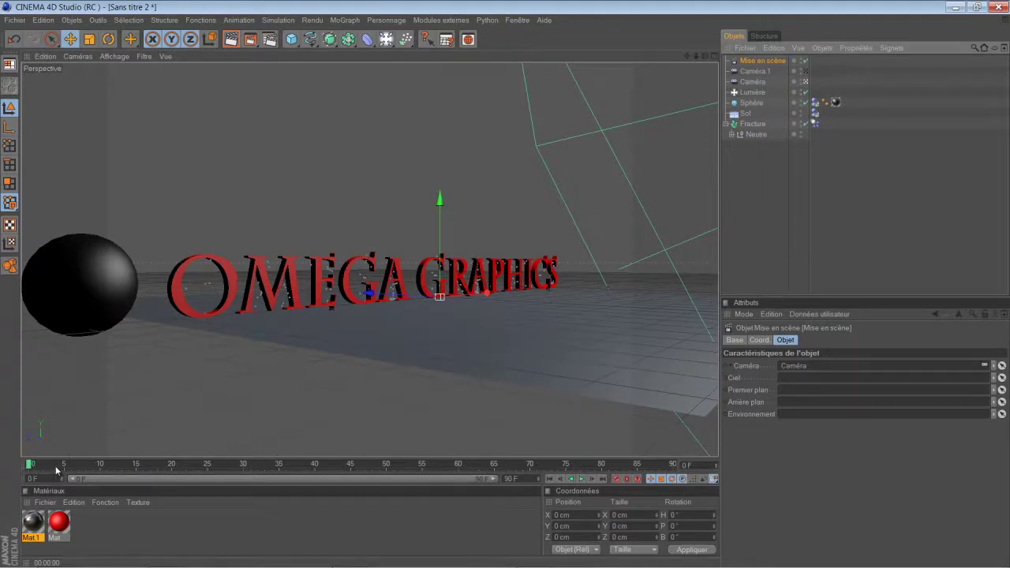
click(727, 369)
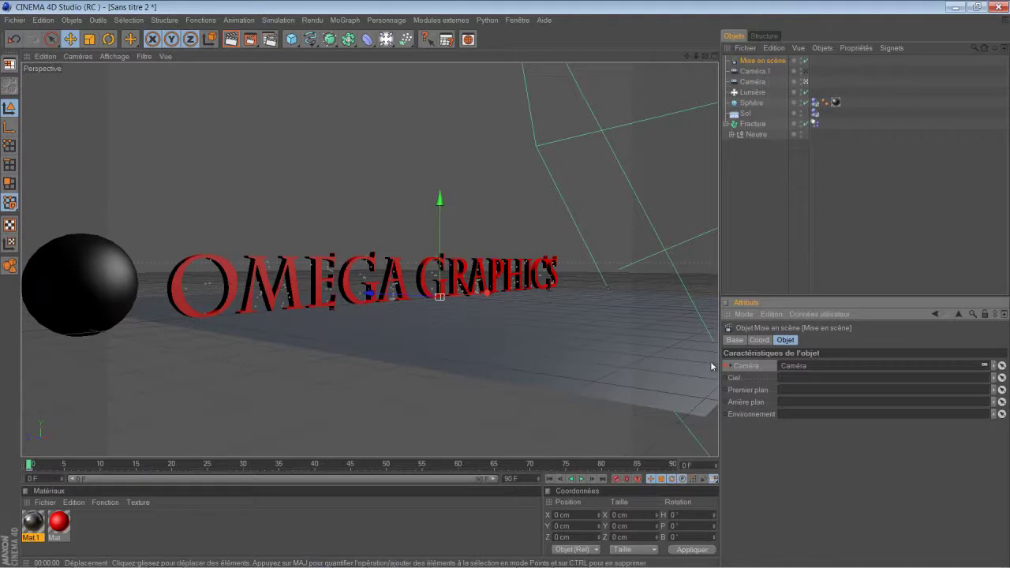
click(582, 478)
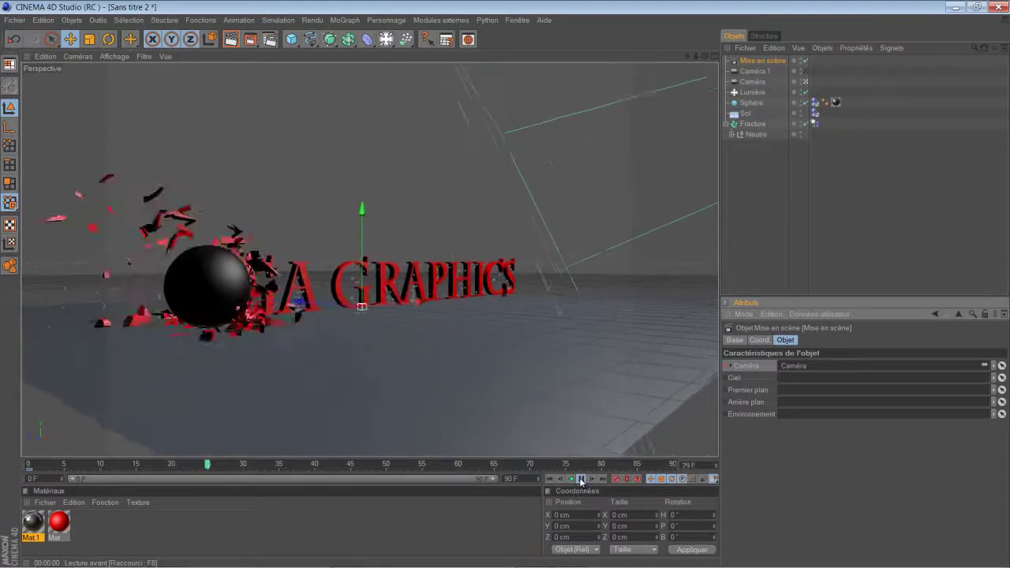
click(582, 479)
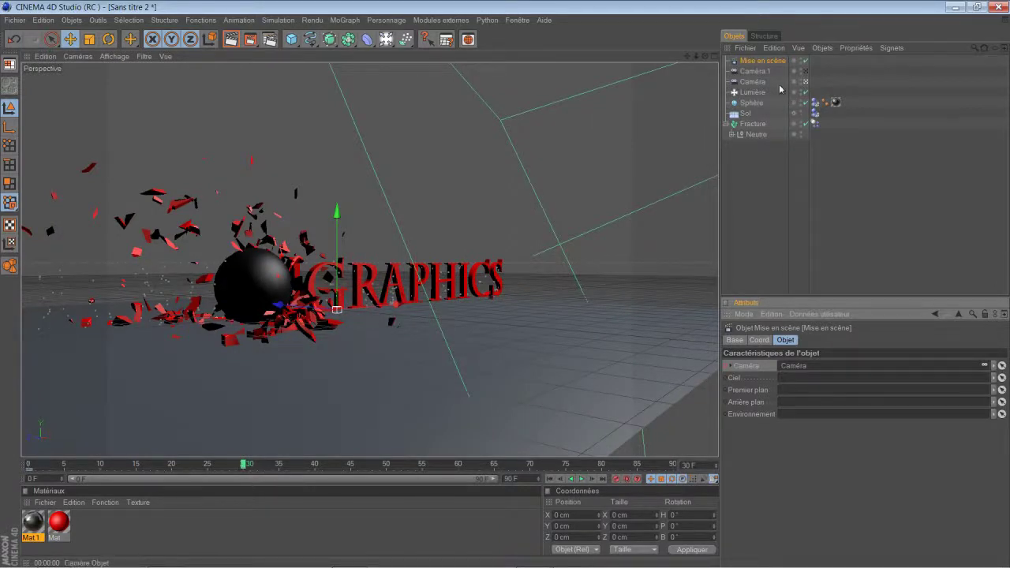
drag(759, 72, 806, 372)
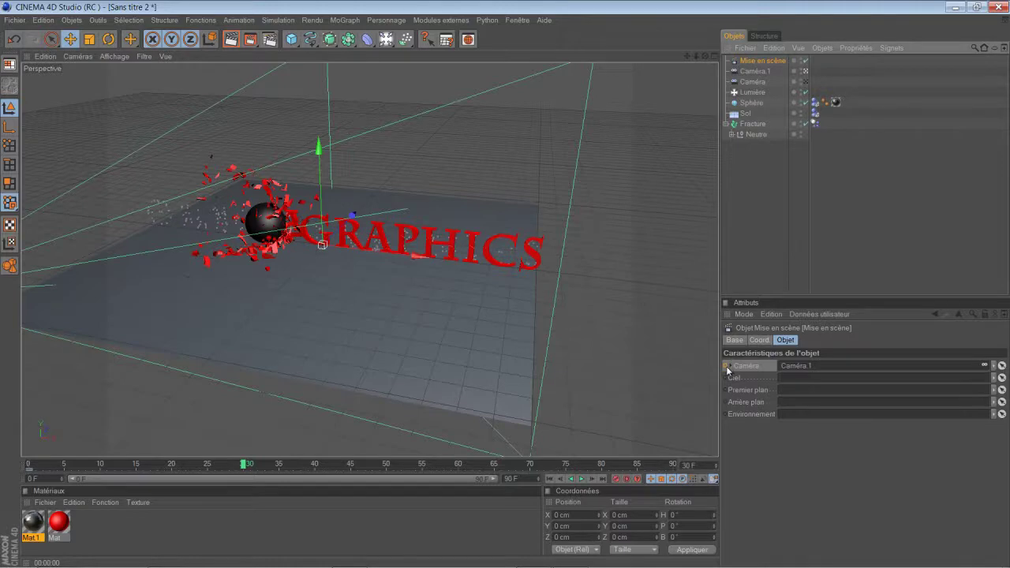
click(726, 365)
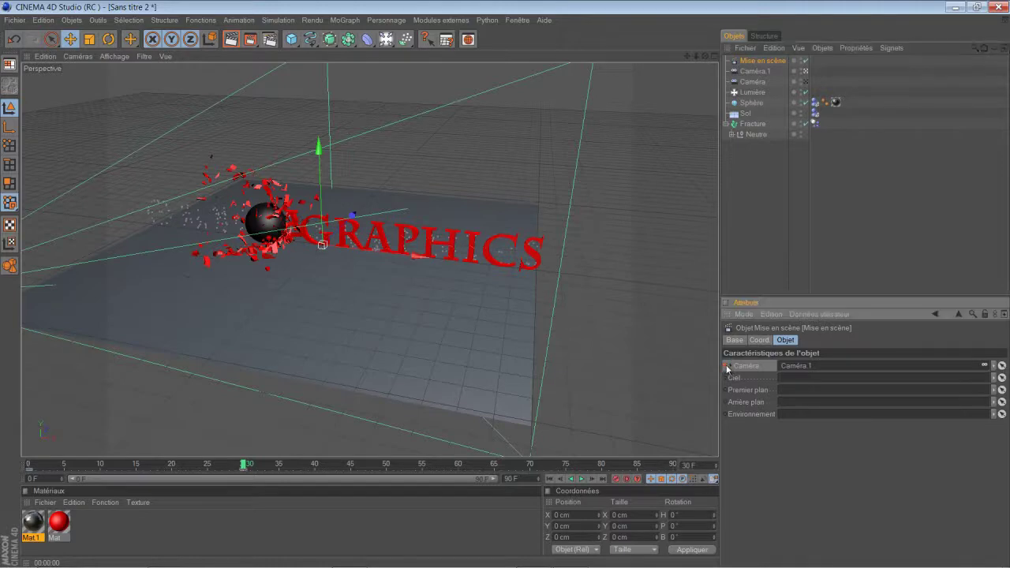
Step: Play the animation from the first frame to check the camera switch, stop it and return to the start
click(552, 479)
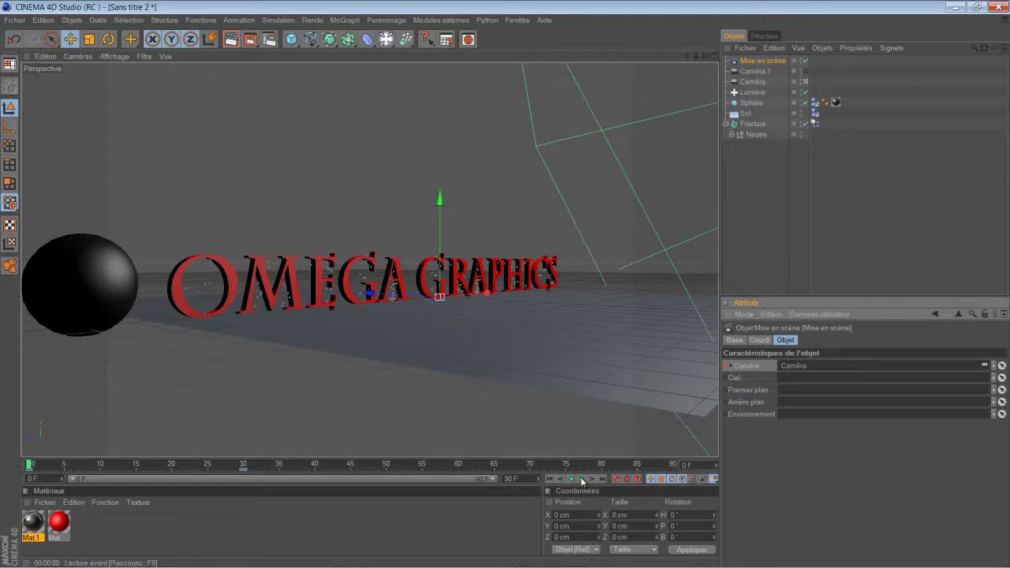
click(582, 479)
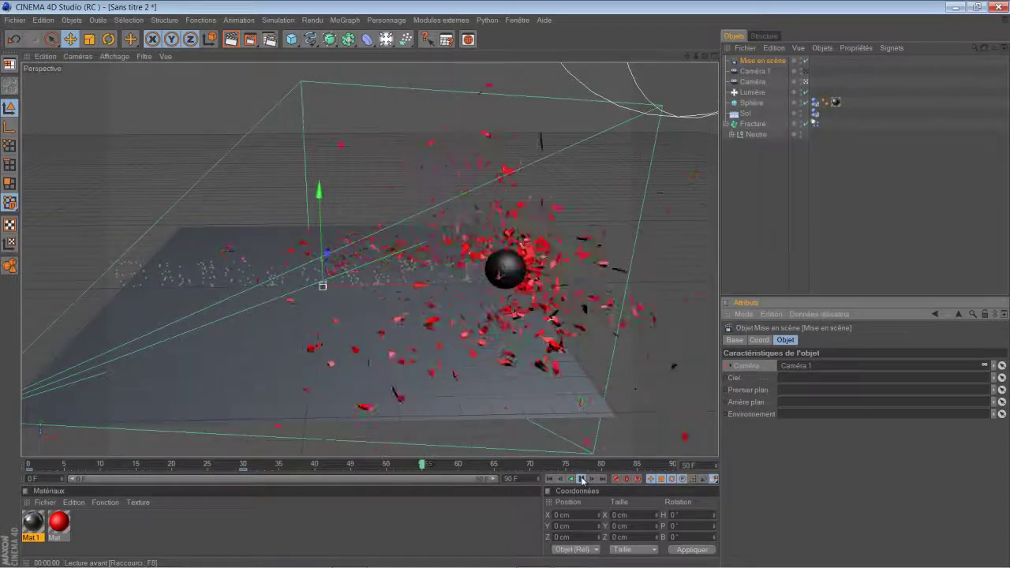
click(230, 39)
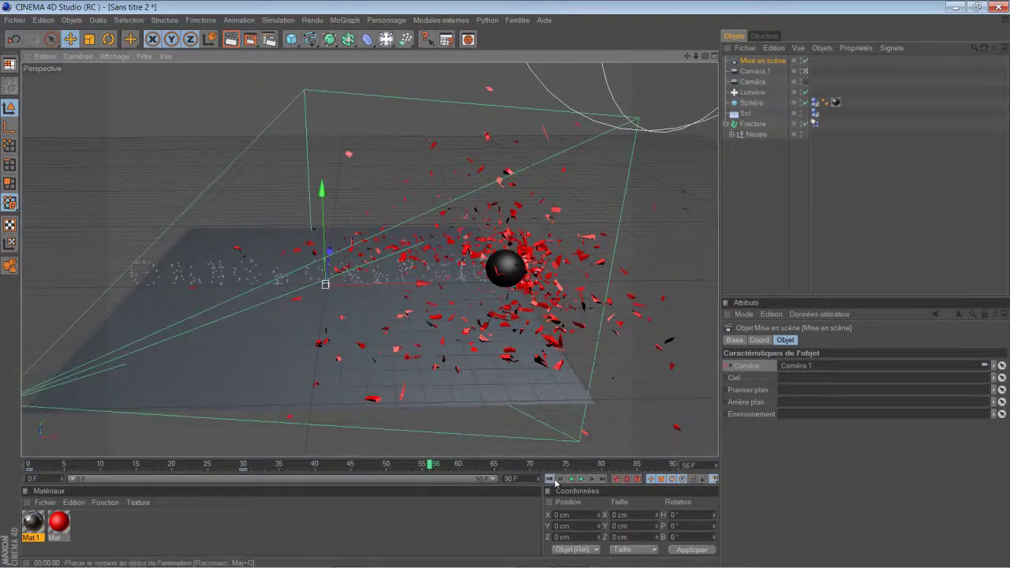
click(550, 479)
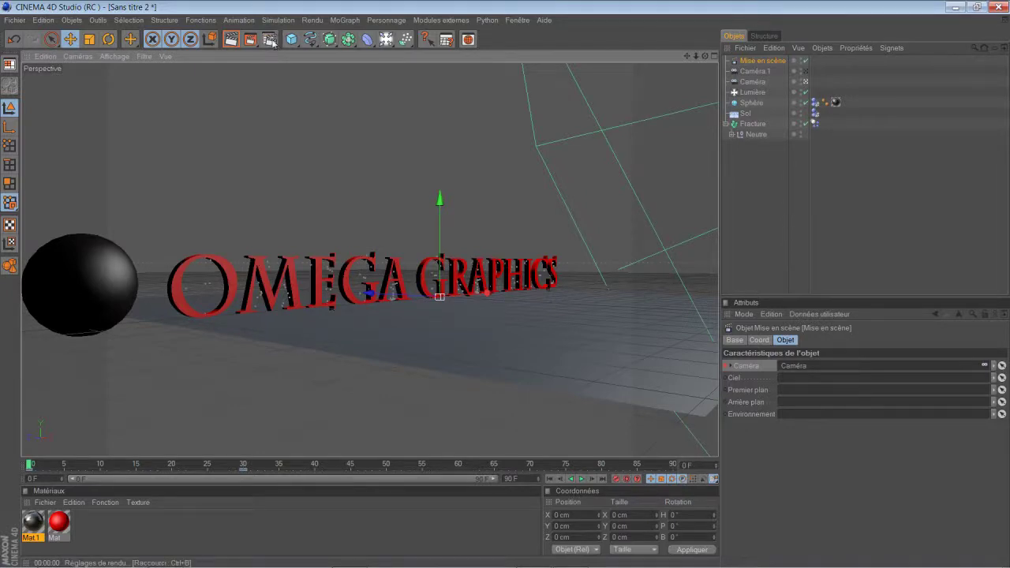
Step: Set the render output to the HDV/HDTV 720 29.97 preset and its frame range to Toutes les images
click(271, 38)
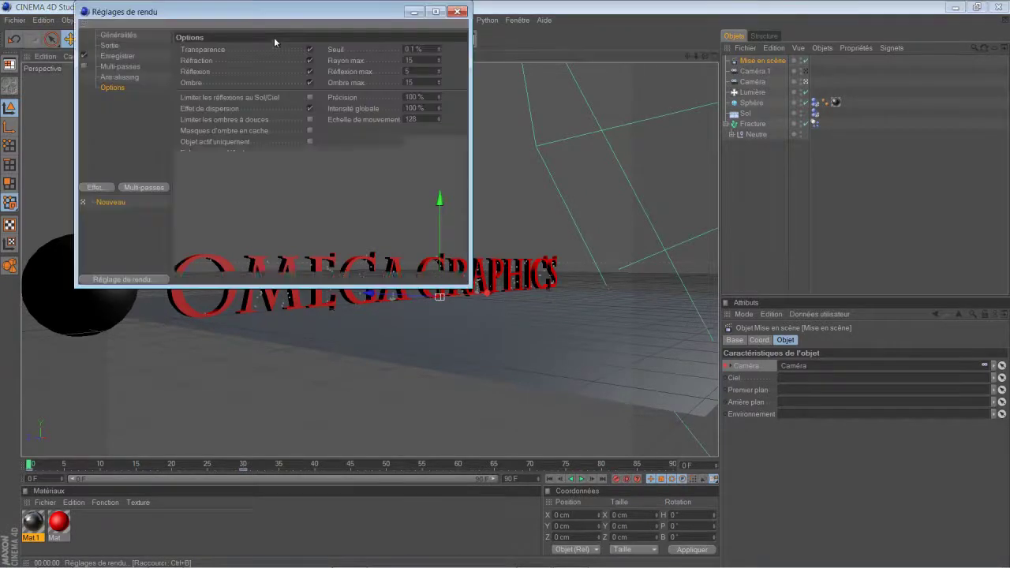
click(110, 46)
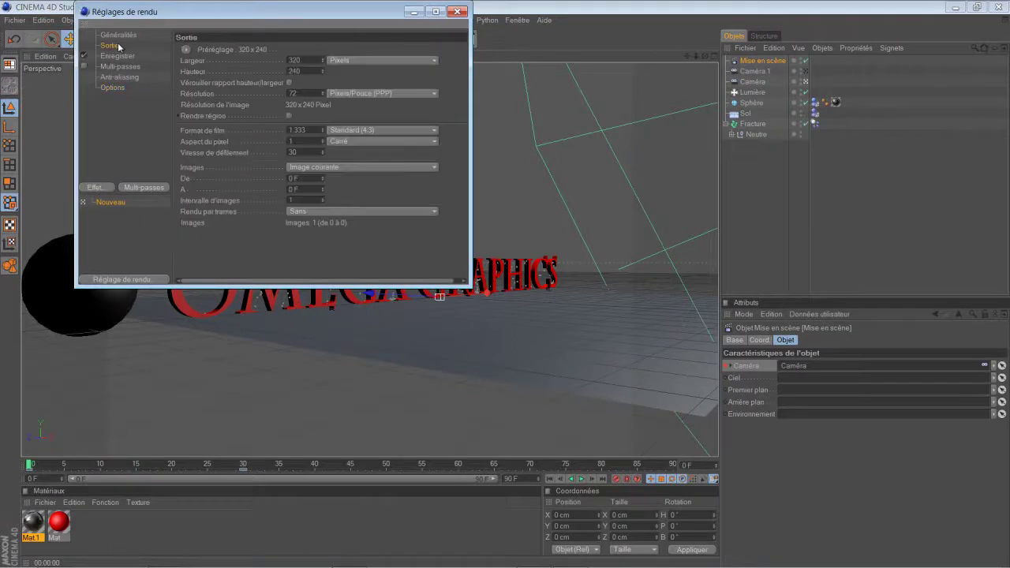
click(185, 49)
mouse_move(214, 84)
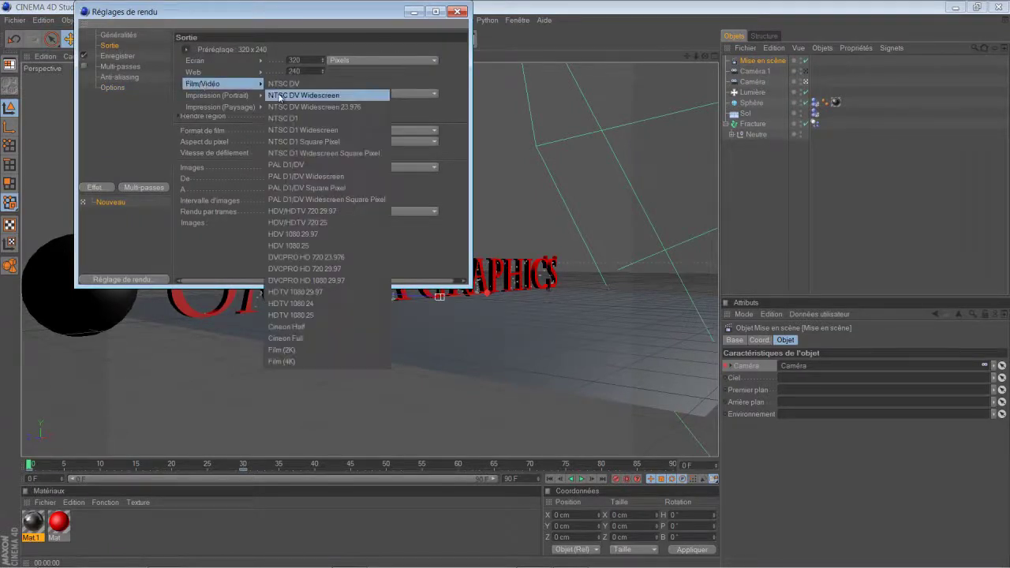
click(333, 210)
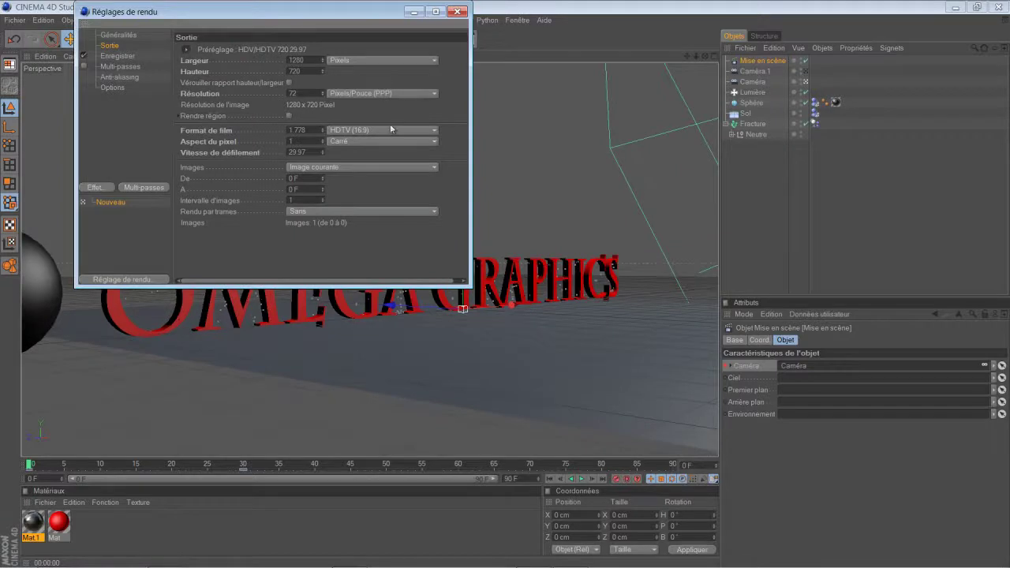
click(345, 168)
click(350, 203)
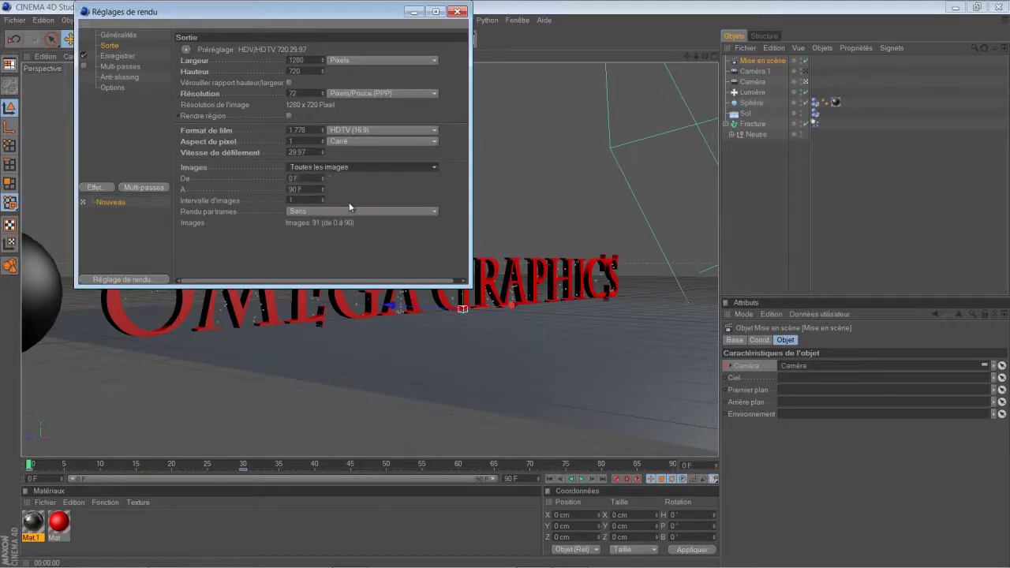
Step: Name the render's save file "episode 1 youtube" and set its format to Film QuickTime
click(120, 56)
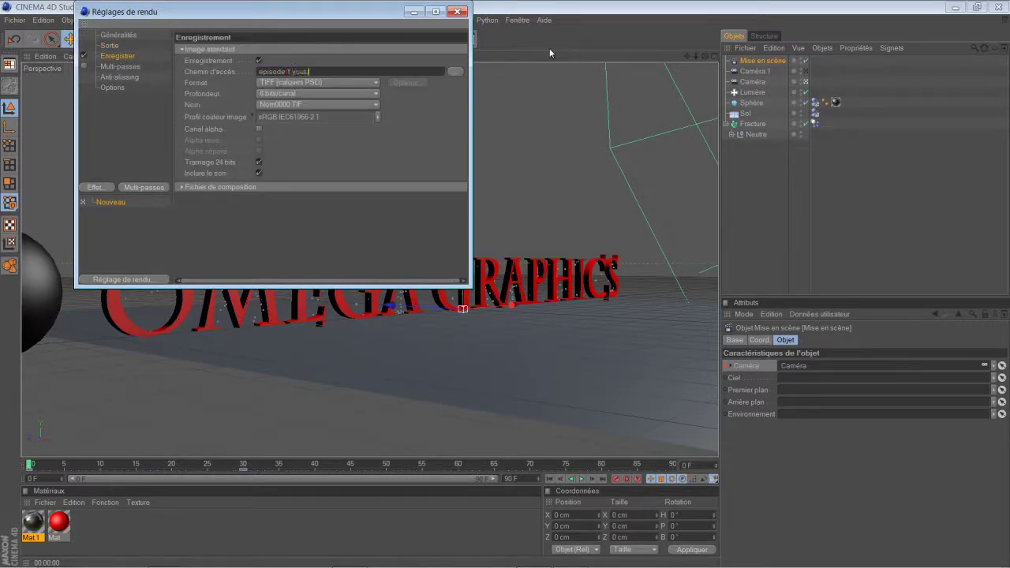
text(be)
click(307, 82)
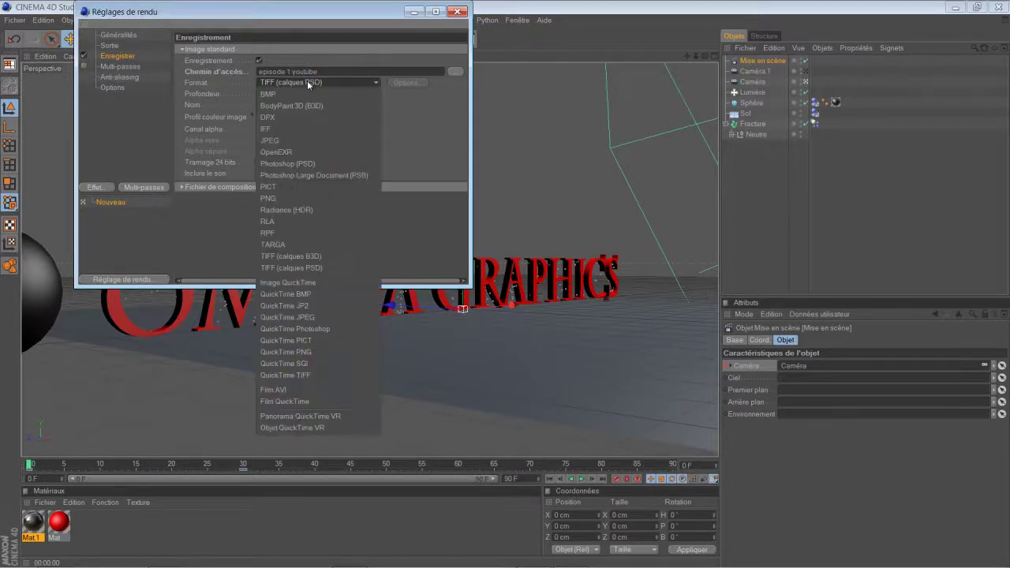
click(324, 401)
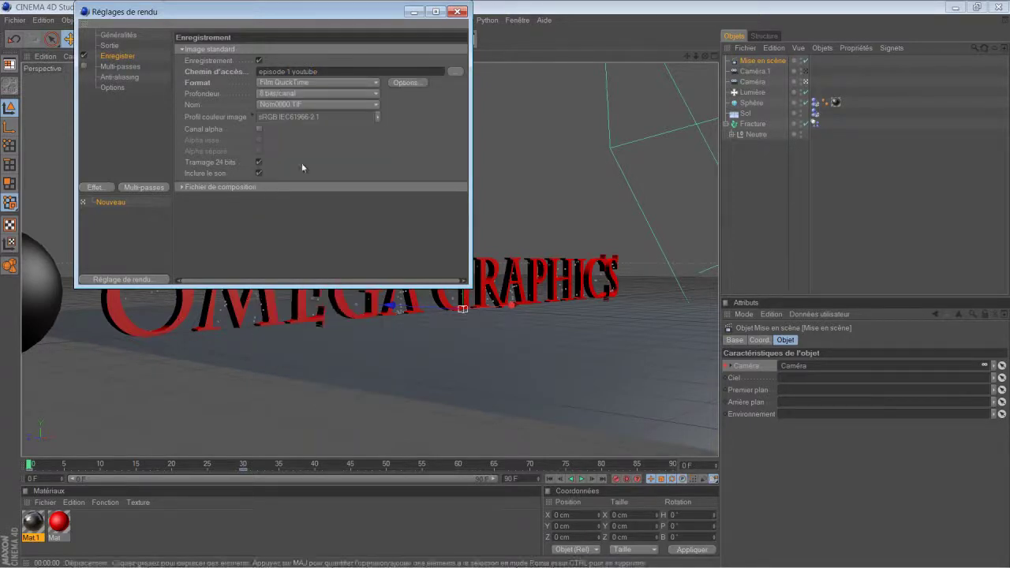
Step: Set the render's anti-aliasing to Au mieux with a minimum level of 2x2, and close the render settings
click(120, 77)
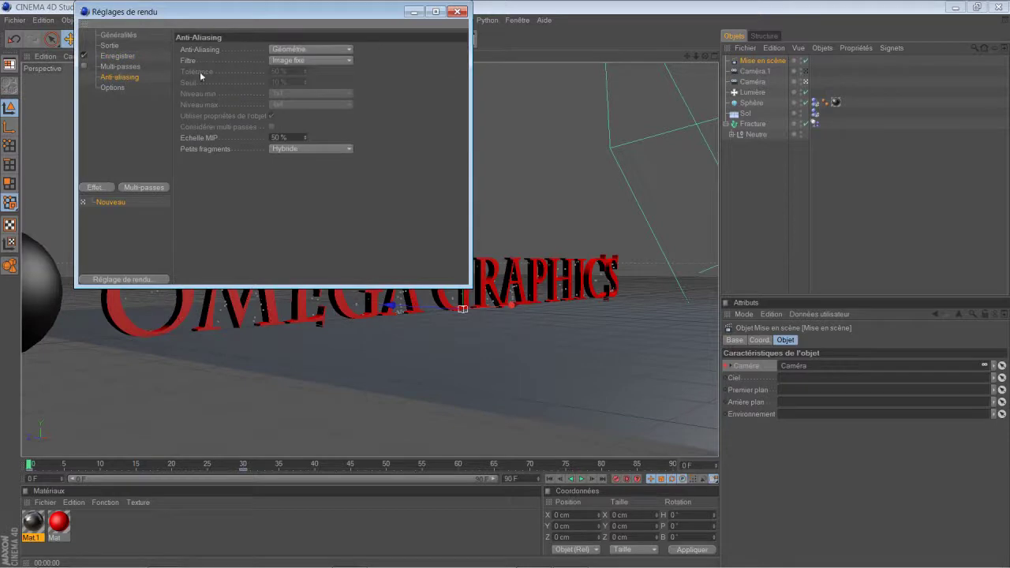
click(293, 50)
click(296, 63)
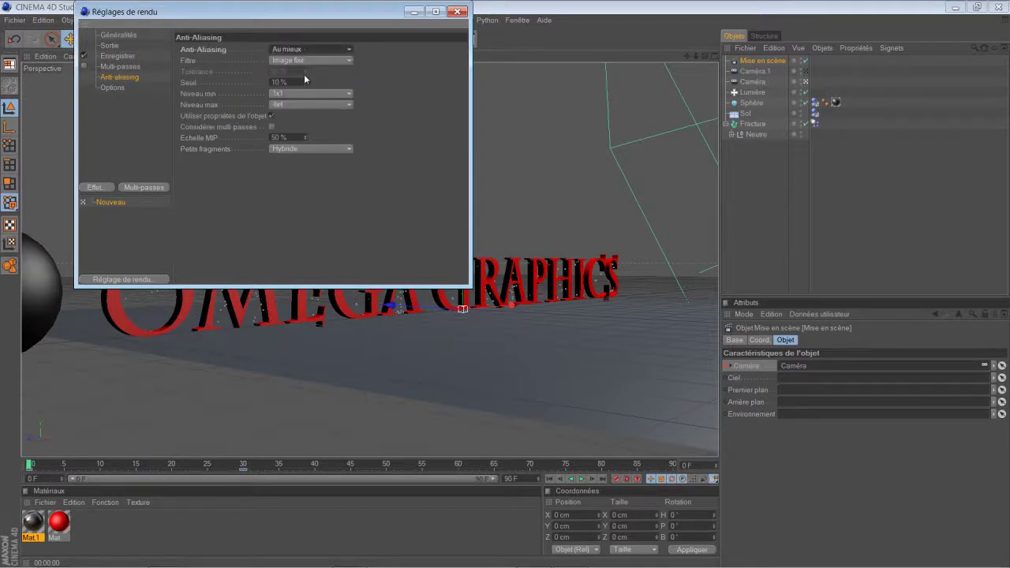
click(295, 95)
click(293, 118)
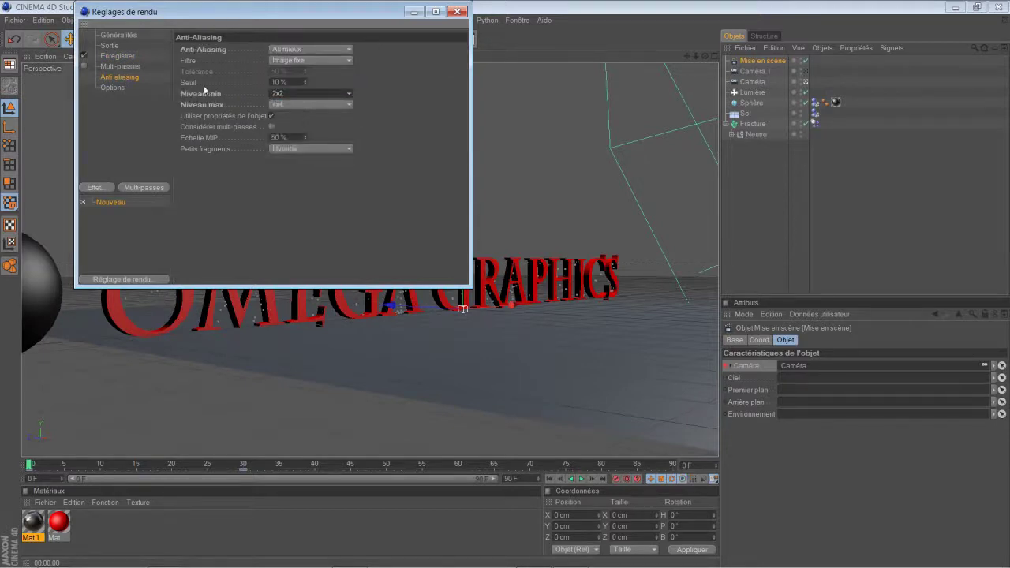
click(456, 11)
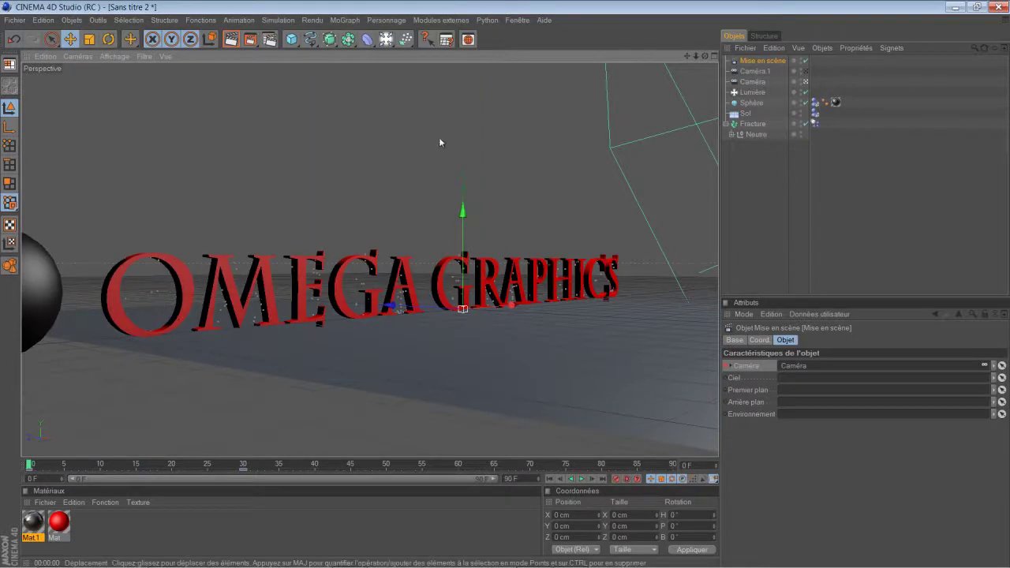
Step: Preview the animation with the new output format, stopping around frame 50, and go back to frame 0
click(581, 479)
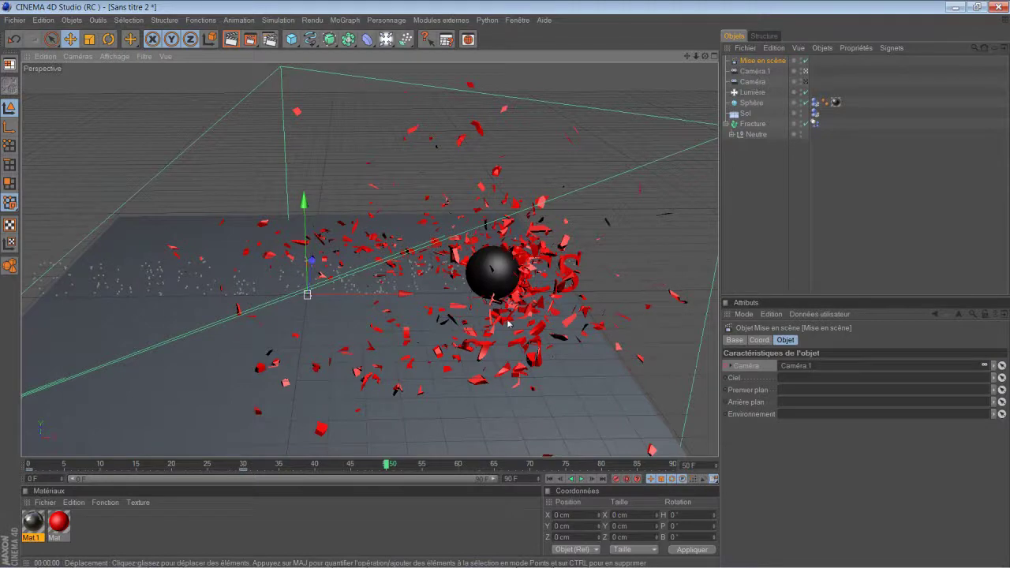
click(551, 480)
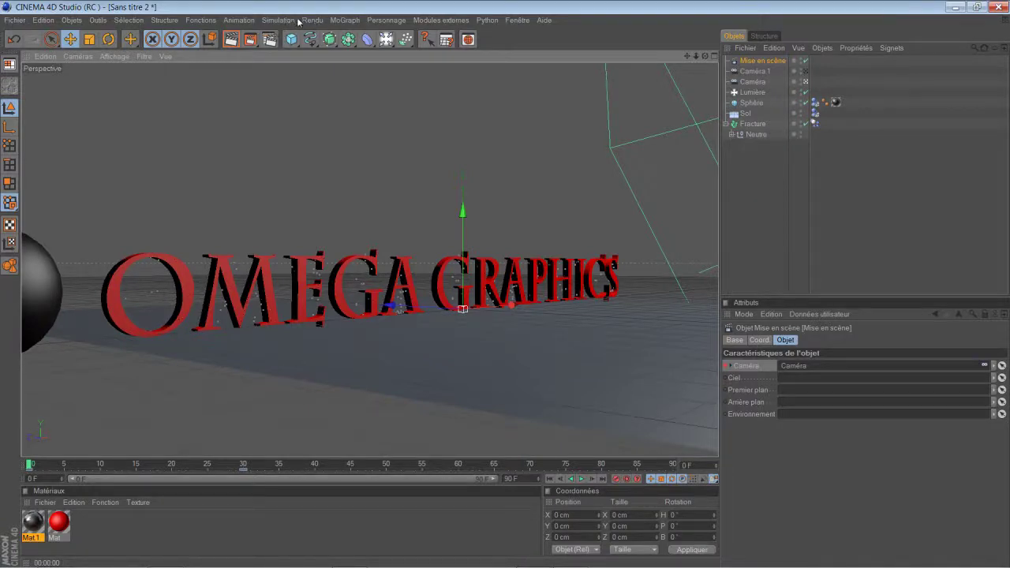
Step: Add the Illumination globale effect to the render settings and toggle automatic saving of its irradiance cache file
click(269, 39)
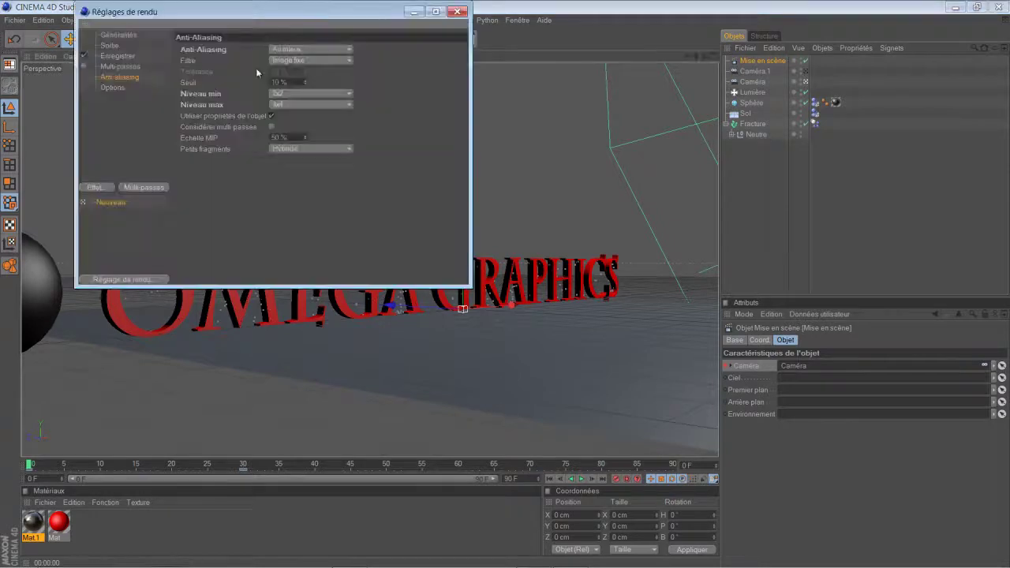
click(103, 191)
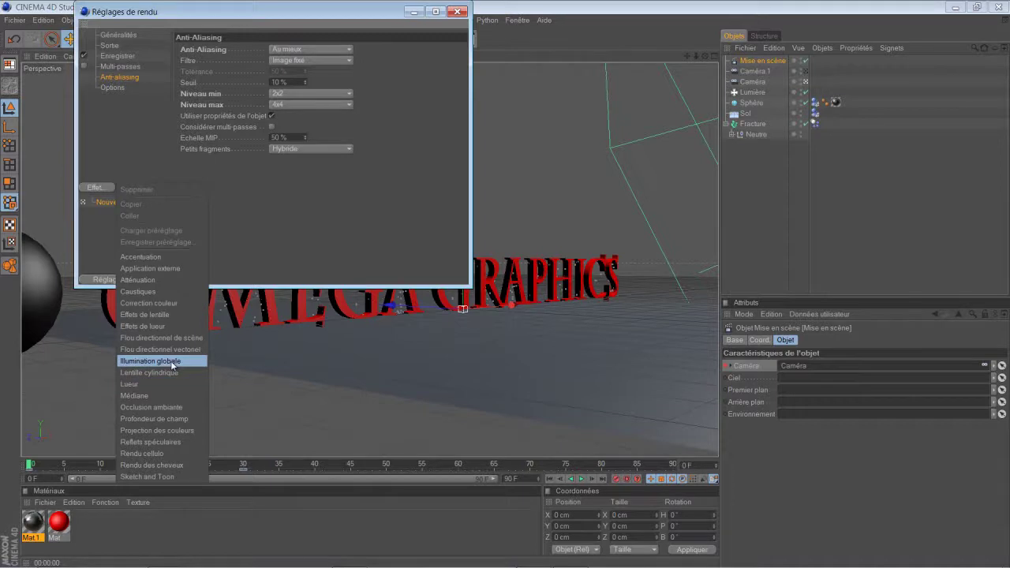
click(173, 361)
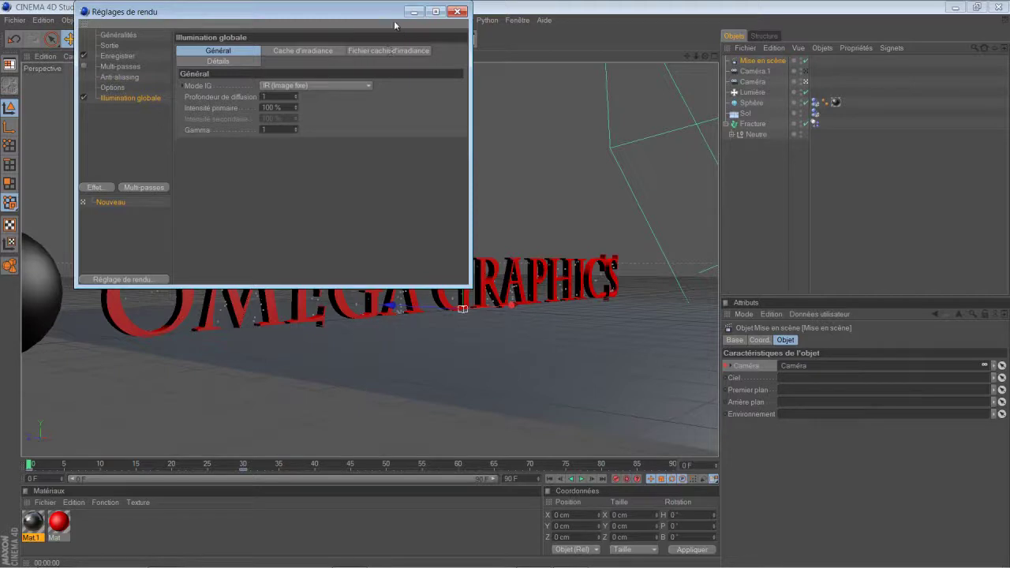
drag(371, 3, 521, 138)
click(531, 146)
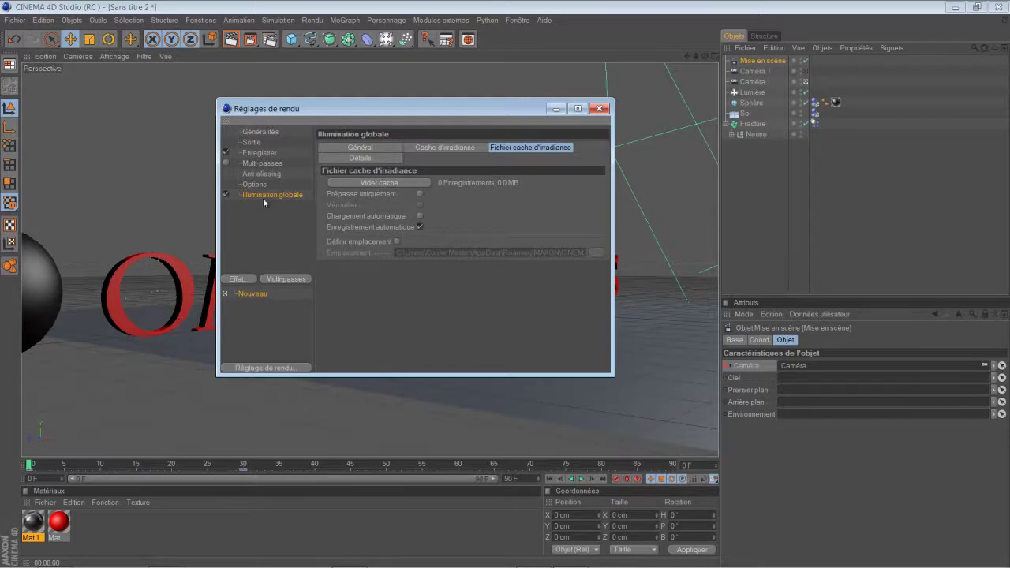
click(420, 226)
click(602, 110)
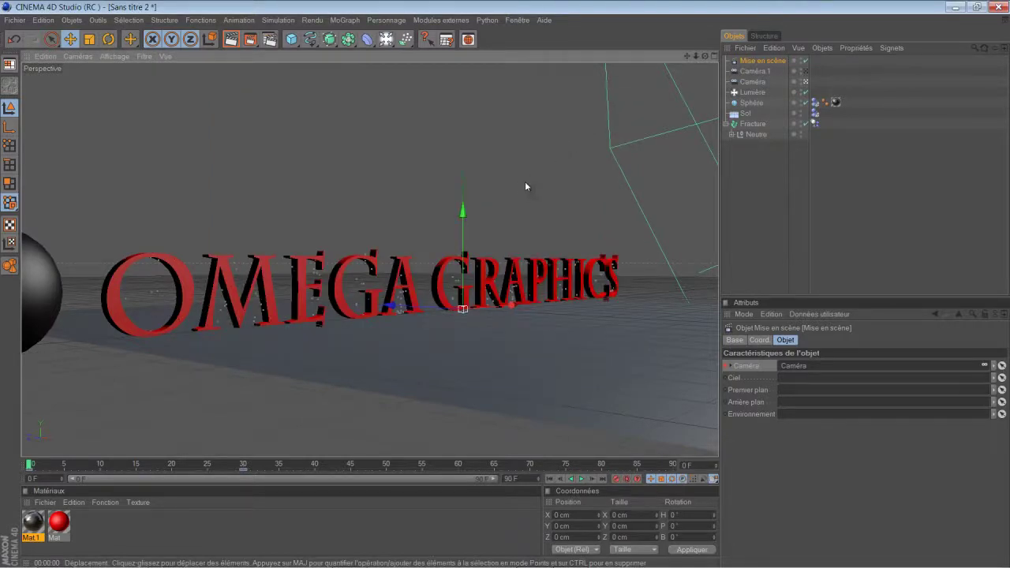
click(250, 40)
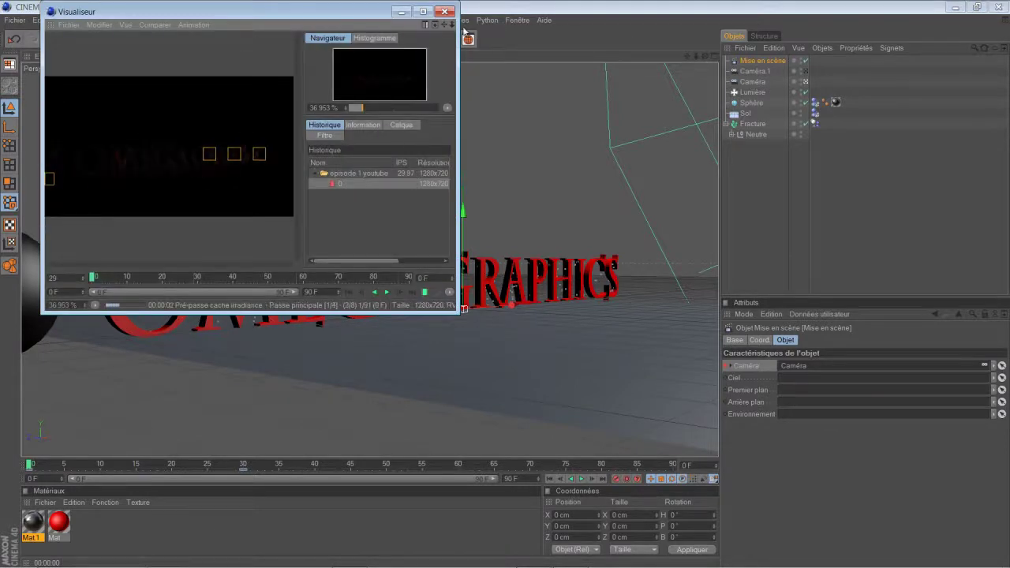
click(445, 11)
click(535, 334)
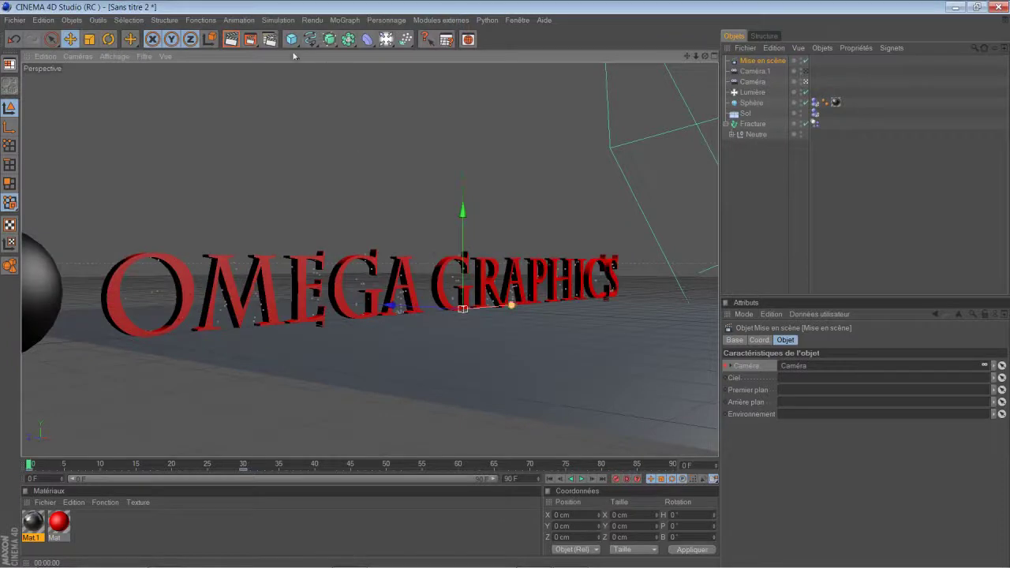
Step: Set the render's save path to "episode 1 youtube" in the Bureau folder and start rendering the animation in the Visualiseur
click(270, 40)
click(259, 153)
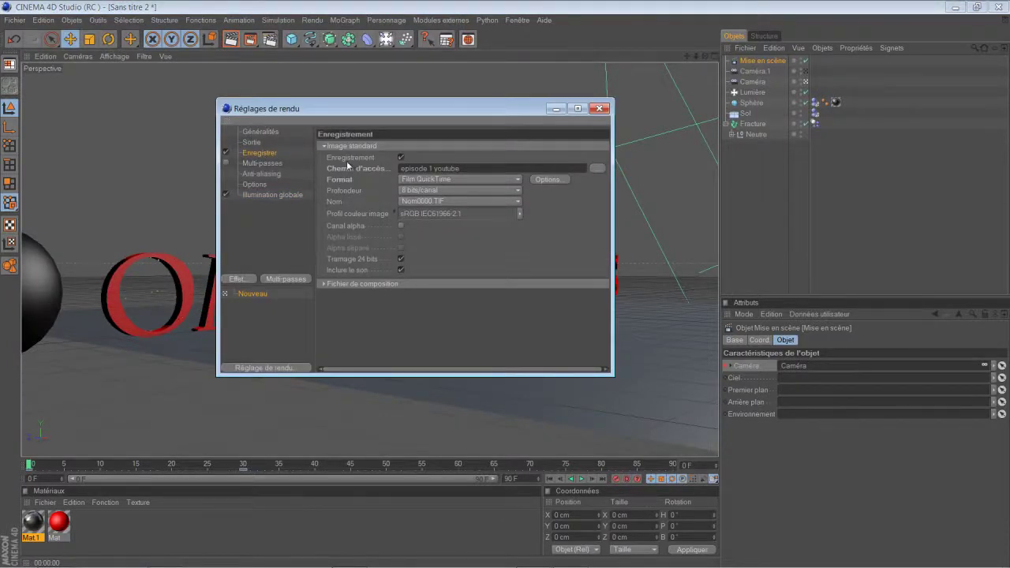
click(598, 168)
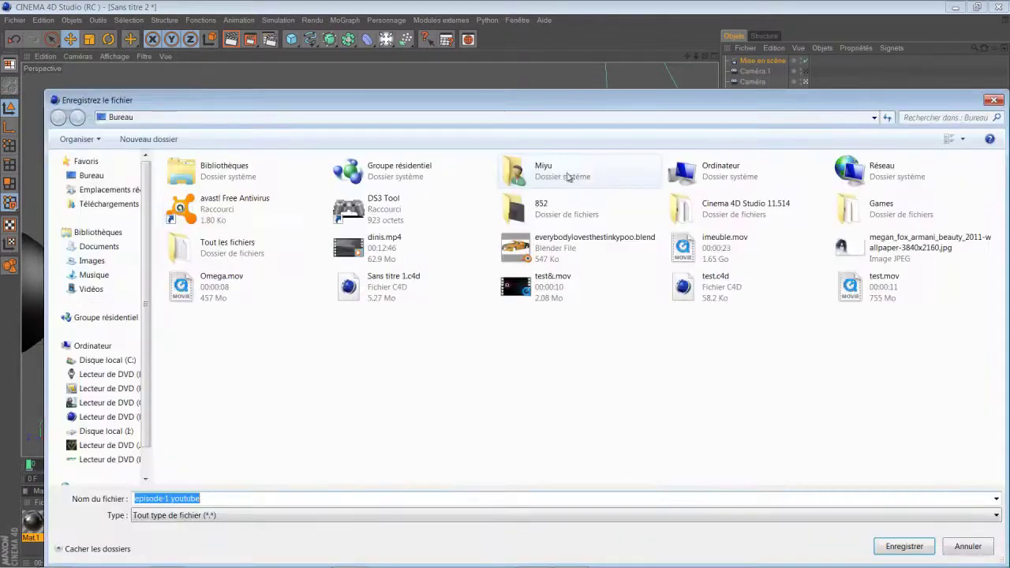
click(93, 174)
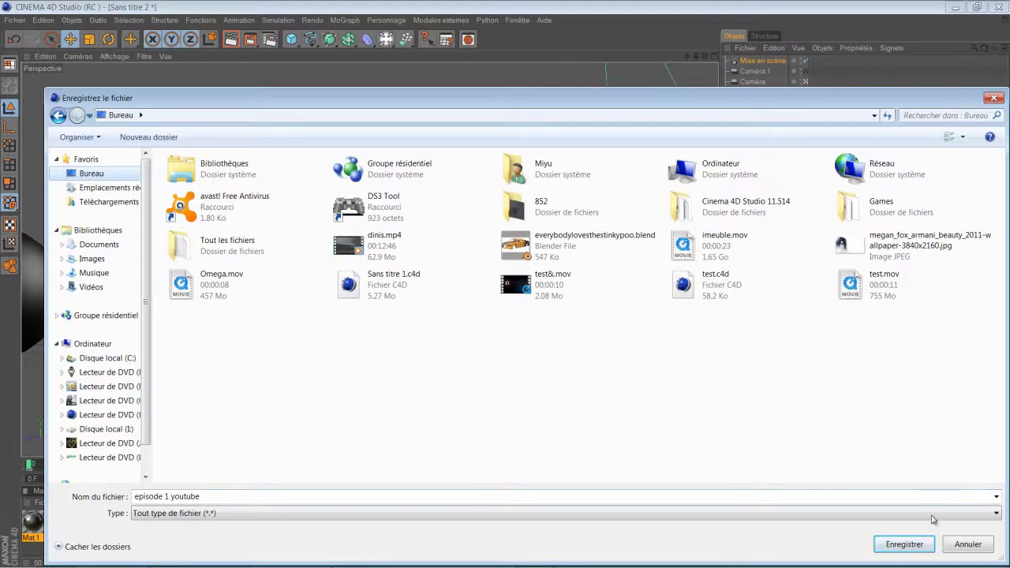
click(914, 545)
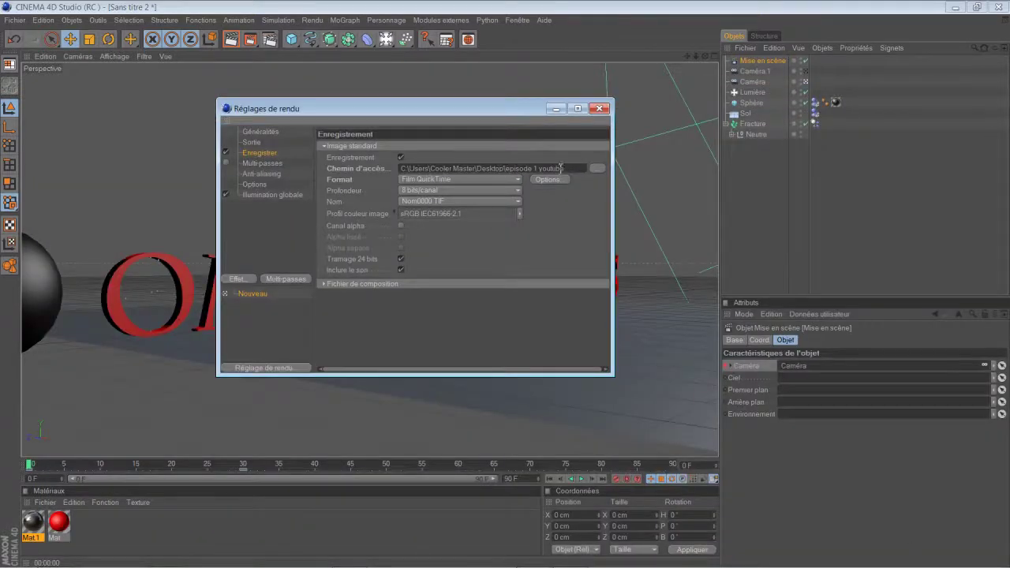
click(600, 108)
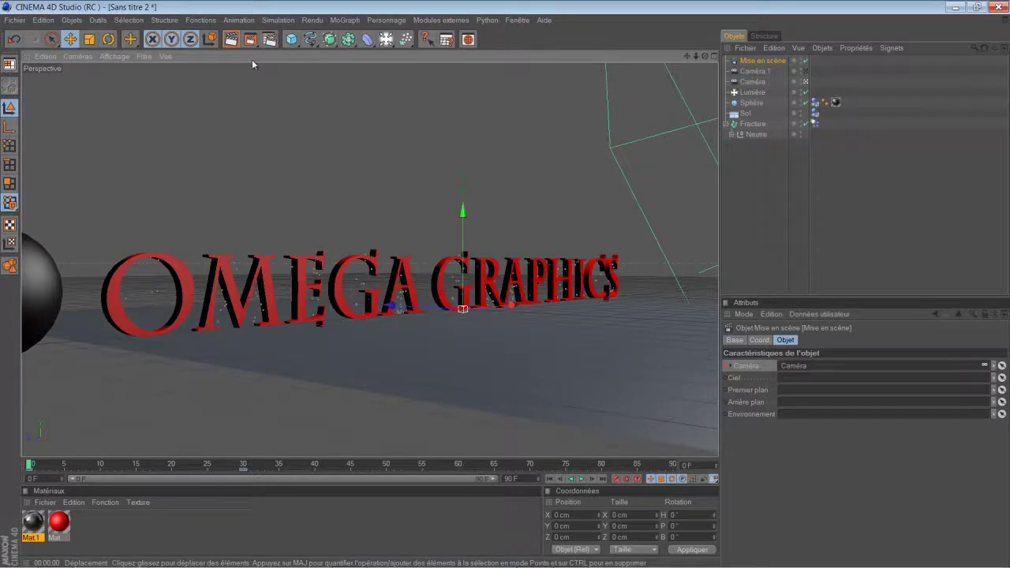
click(249, 38)
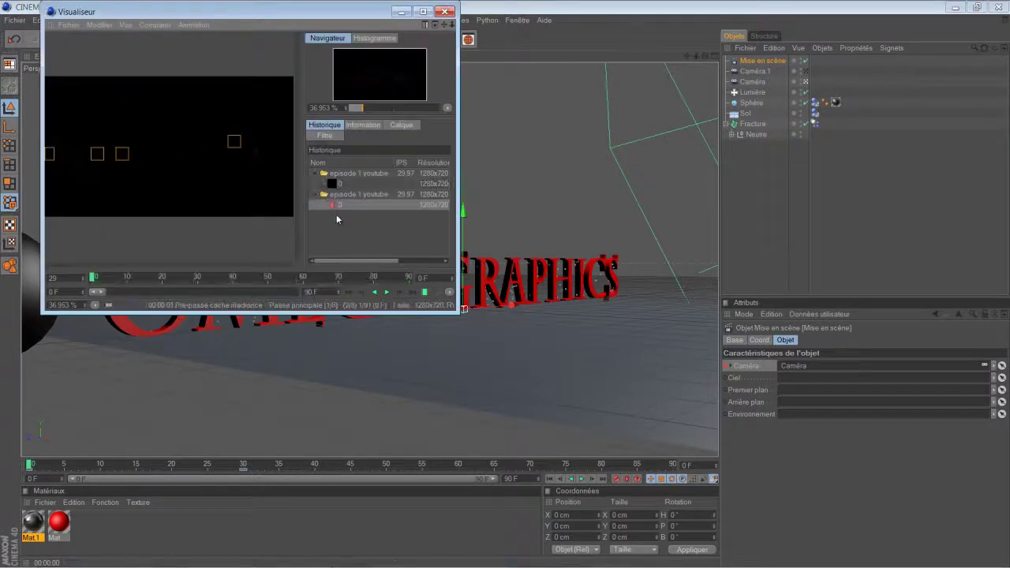